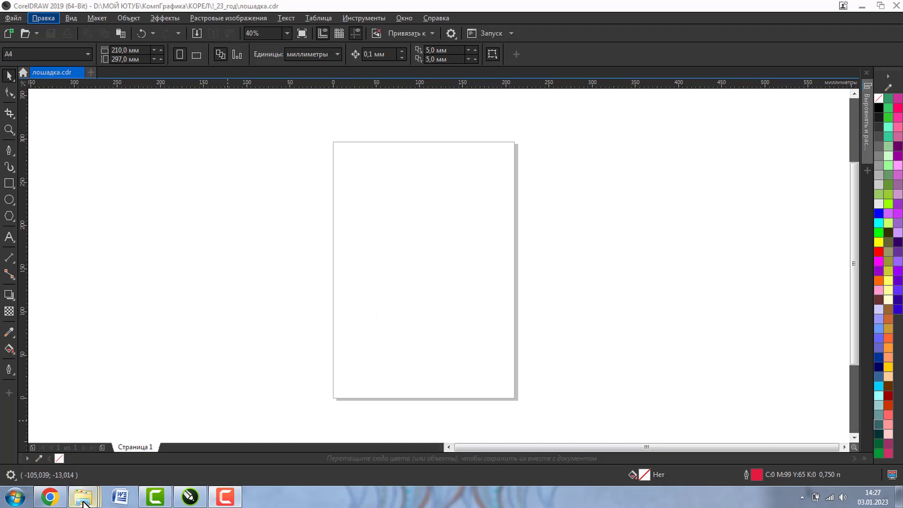
# Bring the эскиз JPEG from the !_23_год folder into the drawing beside the page and minimize the folder window
pyautogui.moveTo(84, 502)
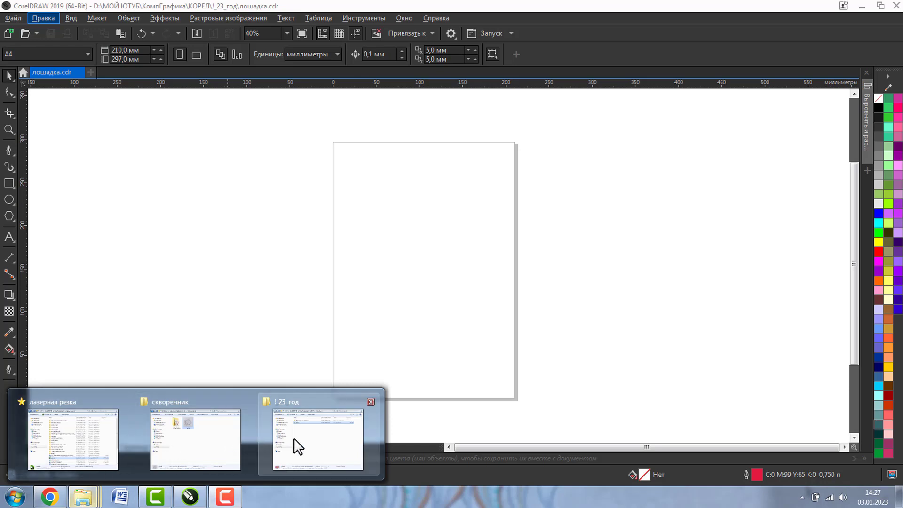
pyautogui.click(319, 442)
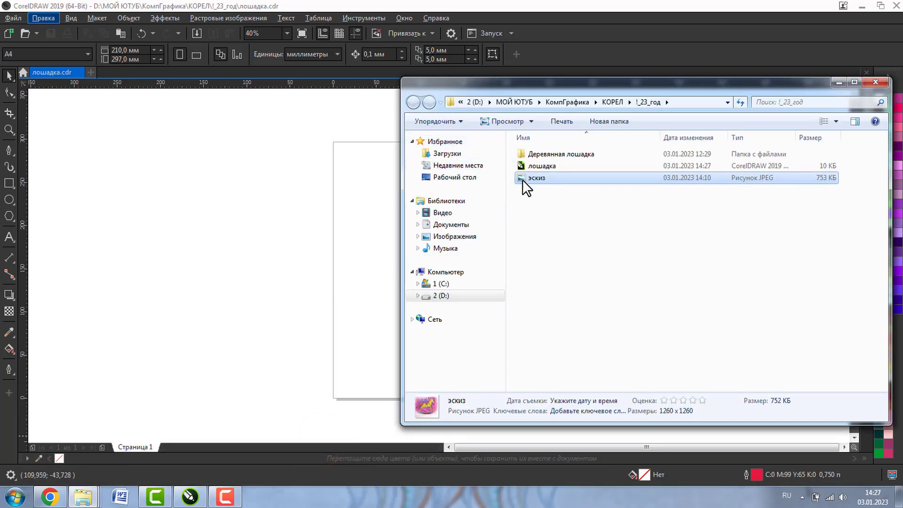
pyautogui.moveTo(525, 178); pyautogui.dragTo(254, 236)
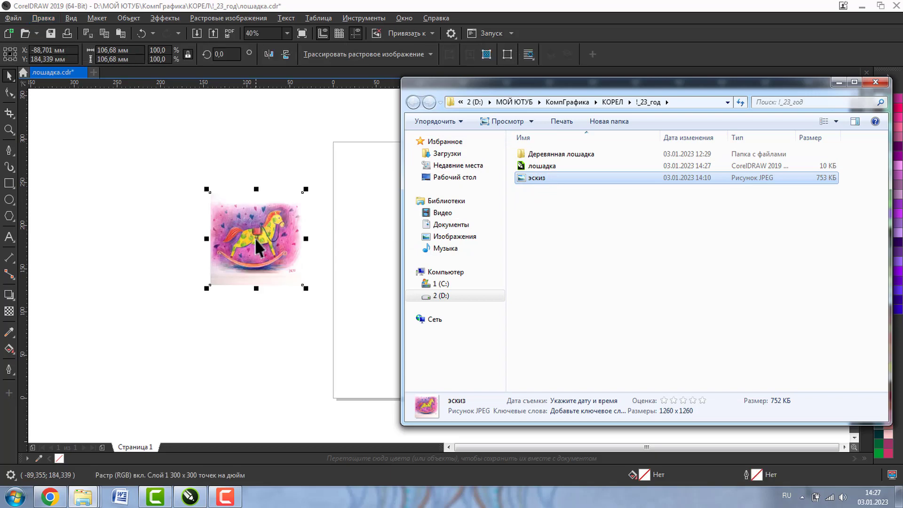
pyautogui.click(838, 83)
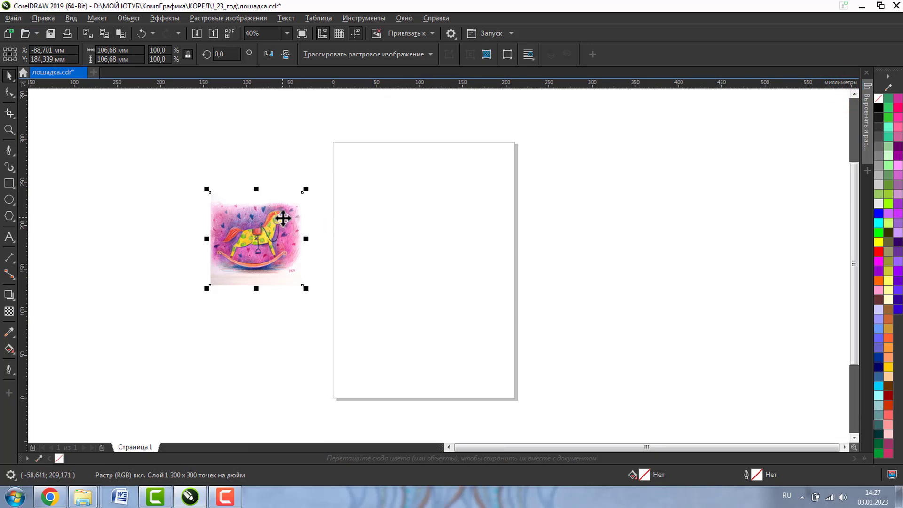
# Center the imported sketch on the page and enlarge it proportionally to about 184 × 184 mm
pyautogui.press('p')
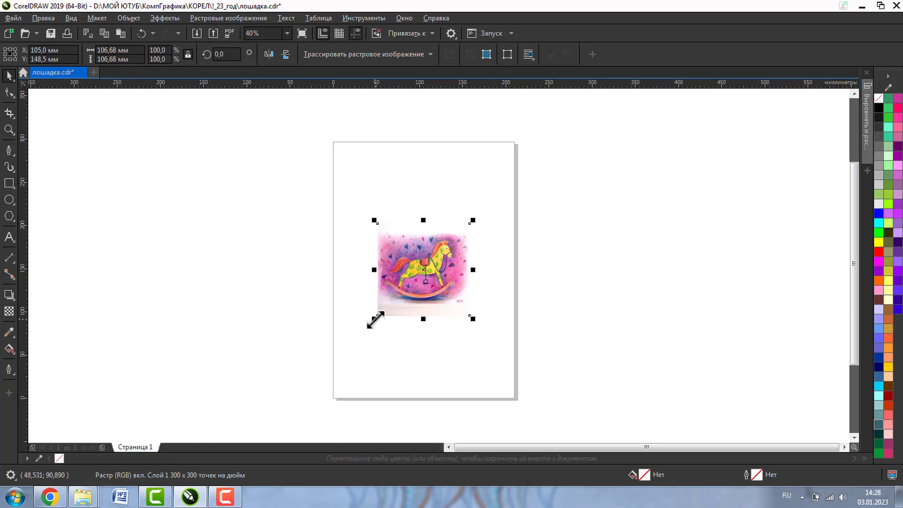
pyautogui.moveTo(374, 320); pyautogui.dragTo(338, 354)
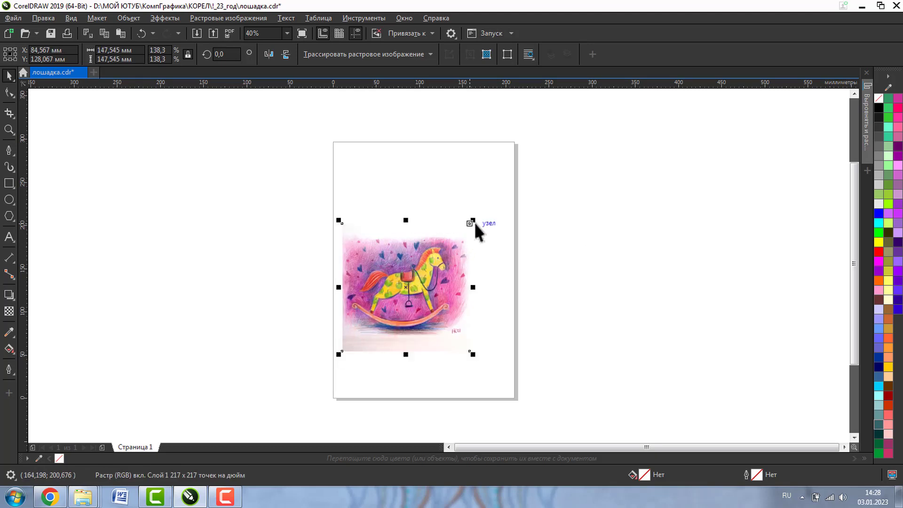
pyautogui.moveTo(473, 221); pyautogui.dragTo(506, 187)
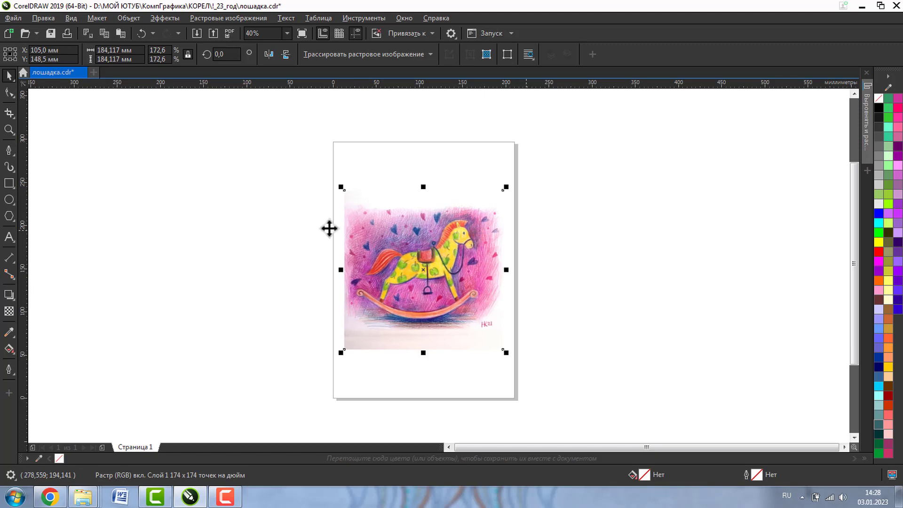
# Convert the sketch to an 8-bit grayscale bitmap at 150 dpi and lock it in place
pyautogui.click(9, 129)
pyautogui.moveTo(316, 171); pyautogui.dragTo(523, 356)
pyautogui.click(9, 75)
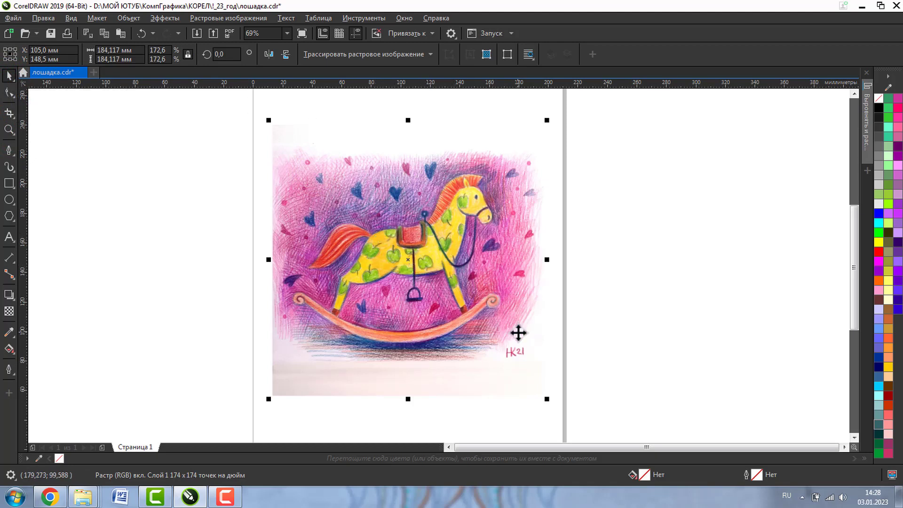
pyautogui.click(208, 18)
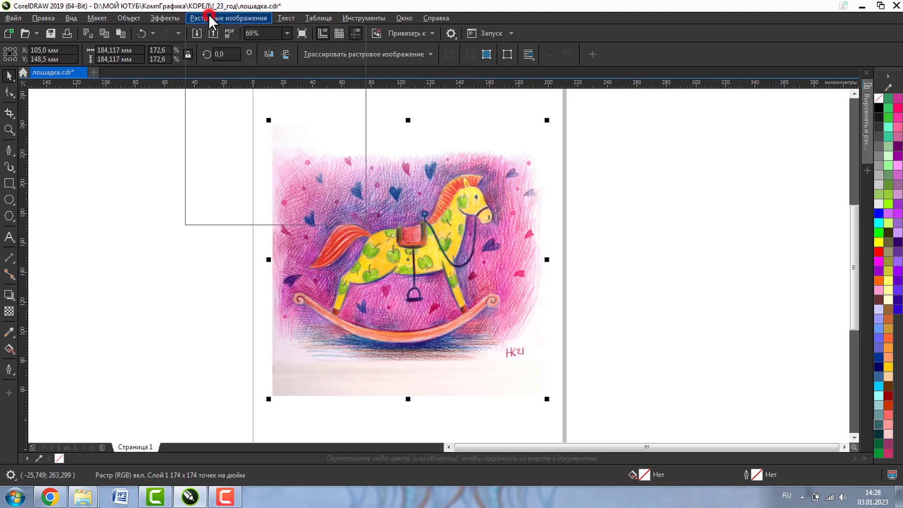
pyautogui.click(246, 30)
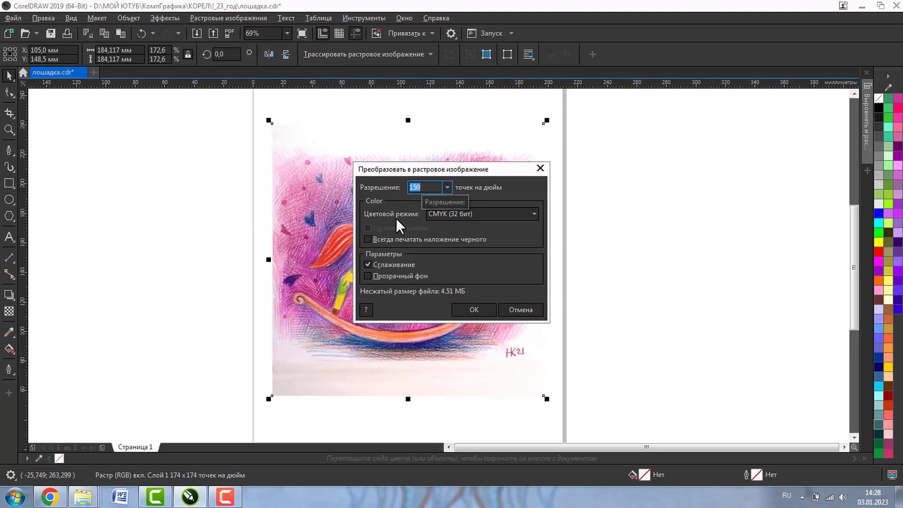
pyautogui.click(534, 215)
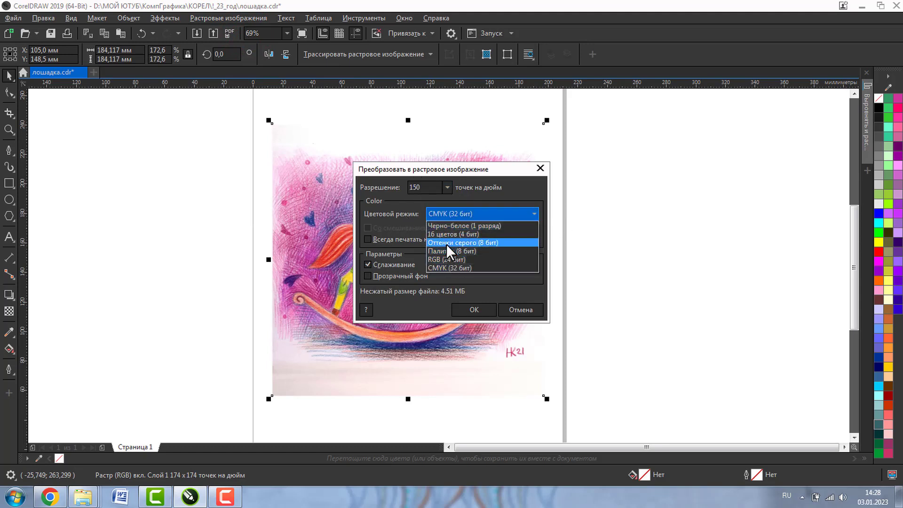
pyautogui.click(446, 243)
pyautogui.click(483, 309)
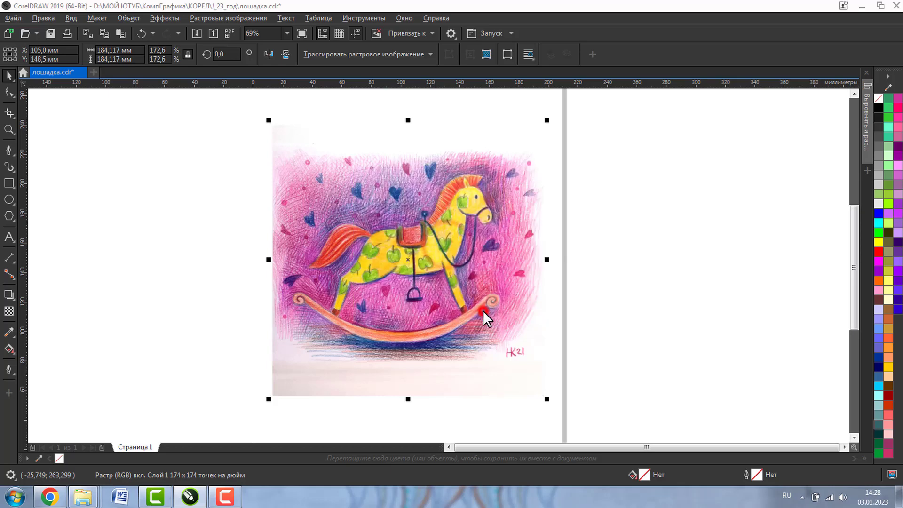
pyautogui.rightClick(415, 230)
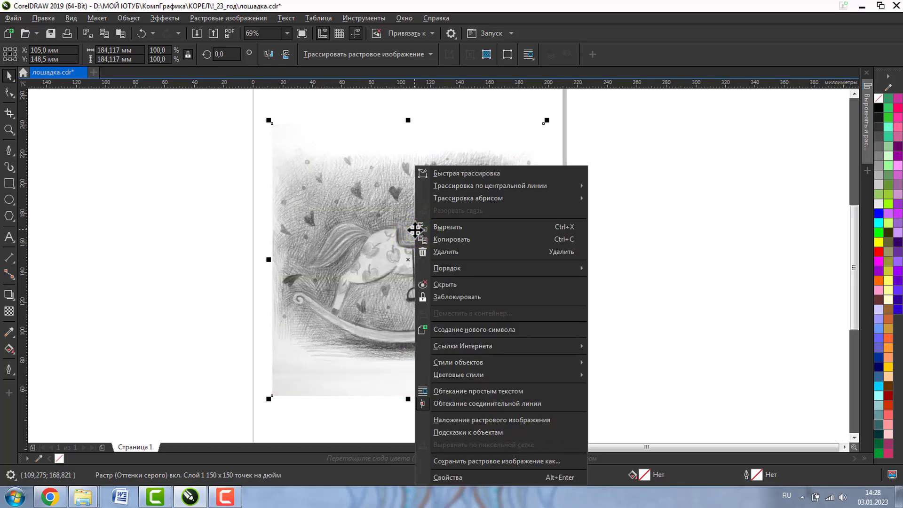
pyautogui.click(451, 300)
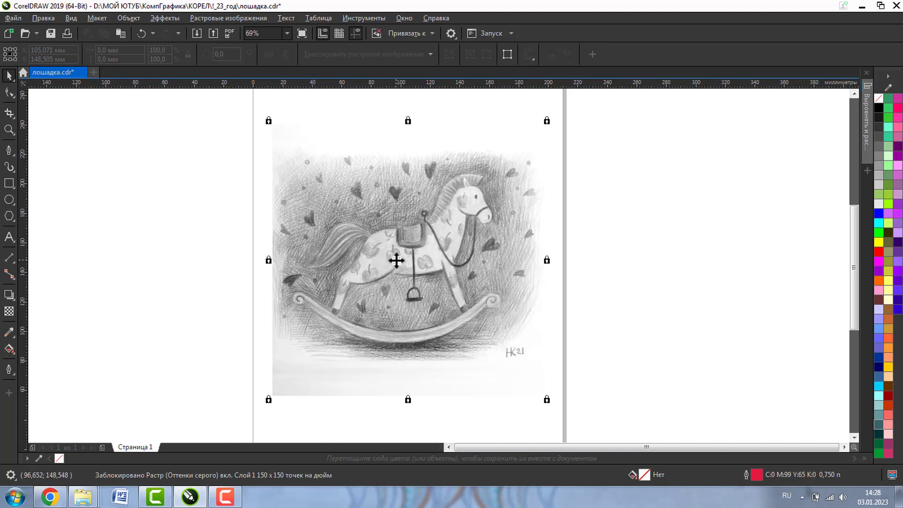
# Trace the horse's tail with the Pen tool as a closed six-node outline of straight segments, about 46 × 30 mm
pyautogui.click(9, 150)
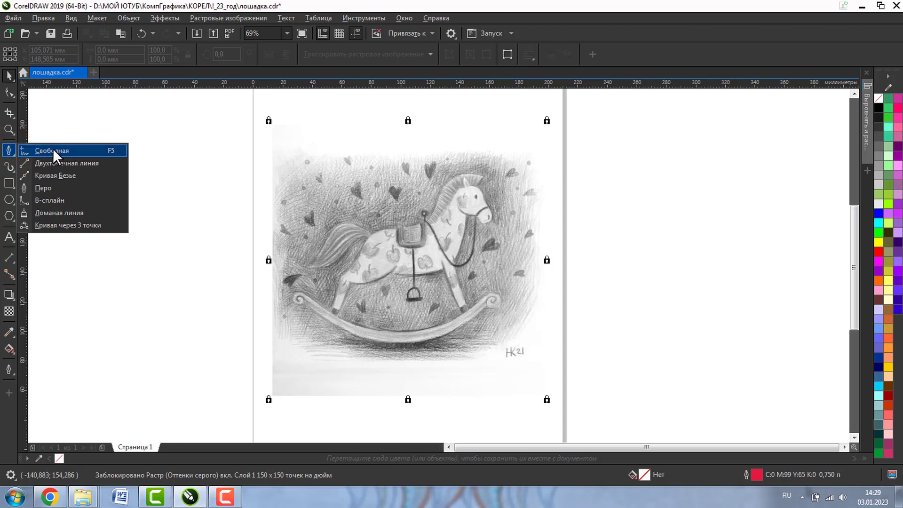
pyautogui.click(44, 187)
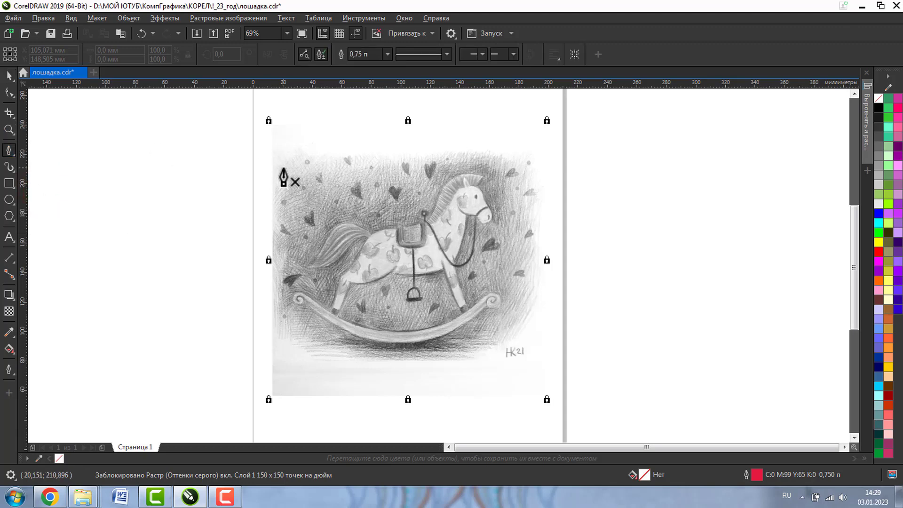
pyautogui.click(9, 129)
pyautogui.moveTo(271, 182); pyautogui.dragTo(429, 318)
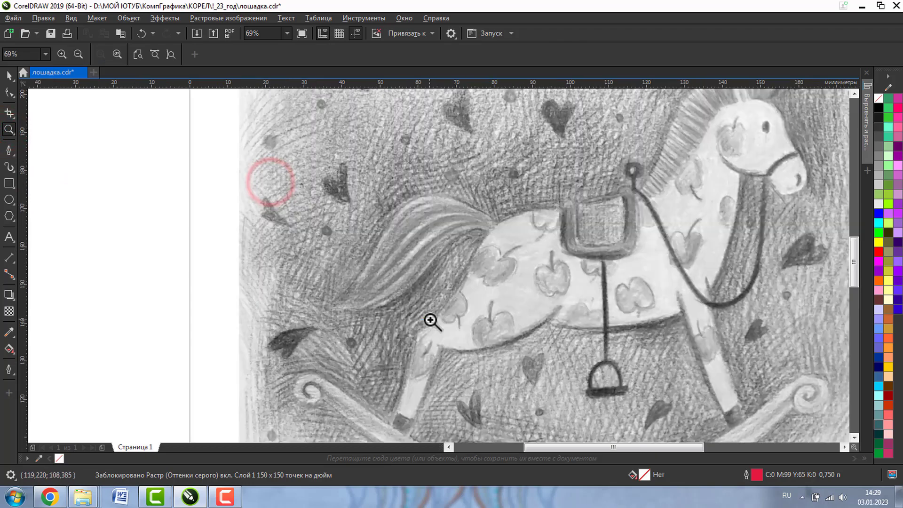
pyautogui.click(8, 151)
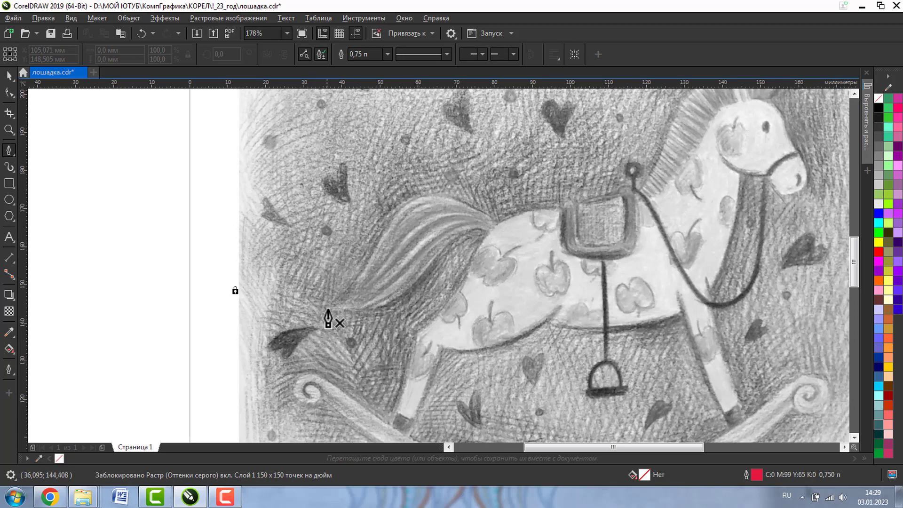
pyautogui.click(326, 310)
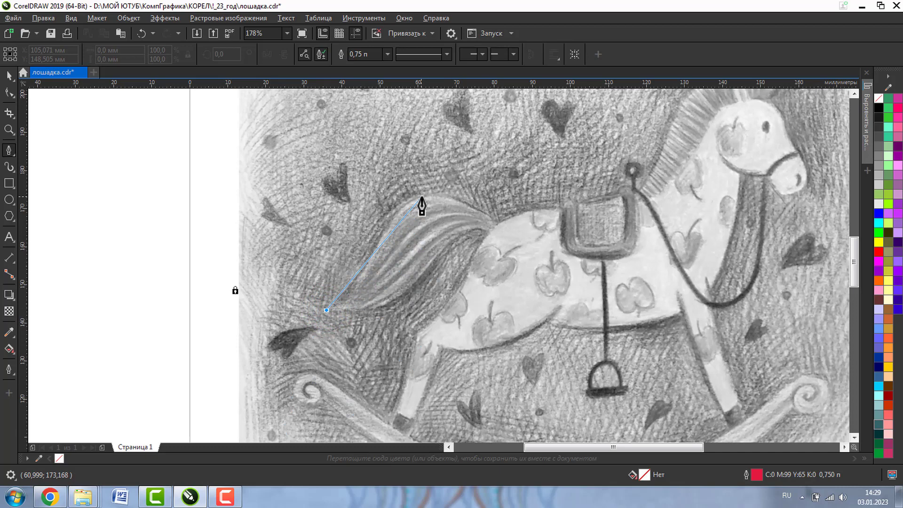
pyautogui.click(422, 196)
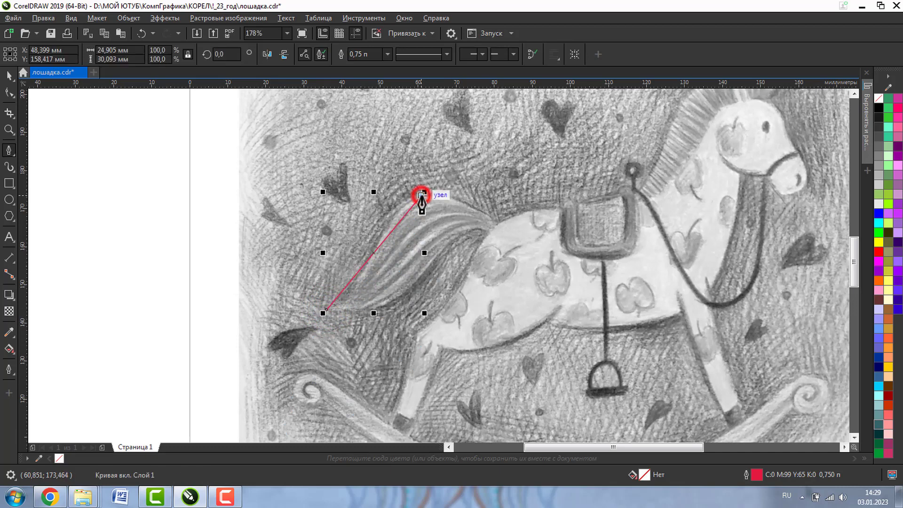
pyautogui.click(502, 226)
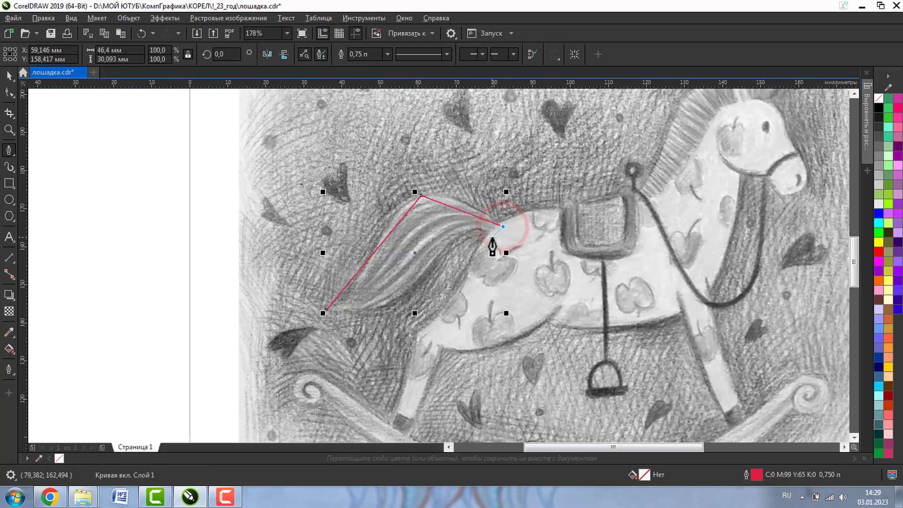
pyautogui.click(491, 237)
pyautogui.click(471, 228)
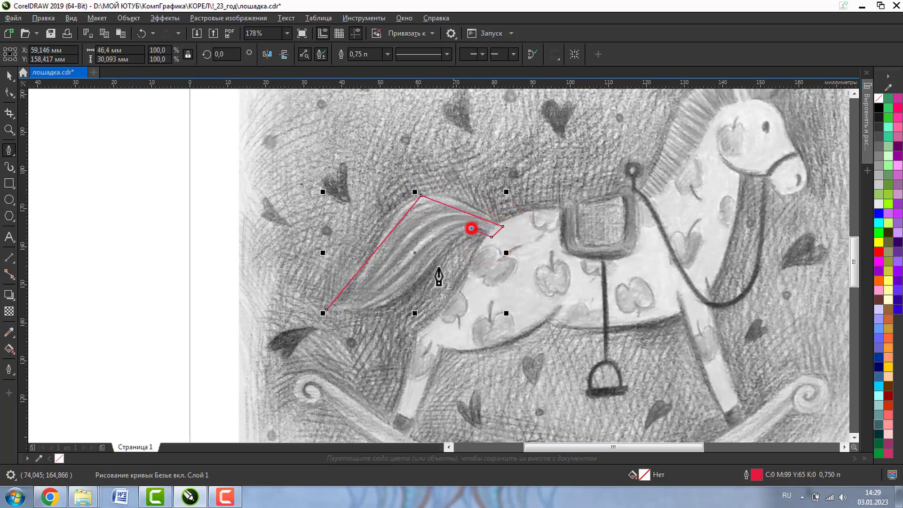
pyautogui.click(388, 305)
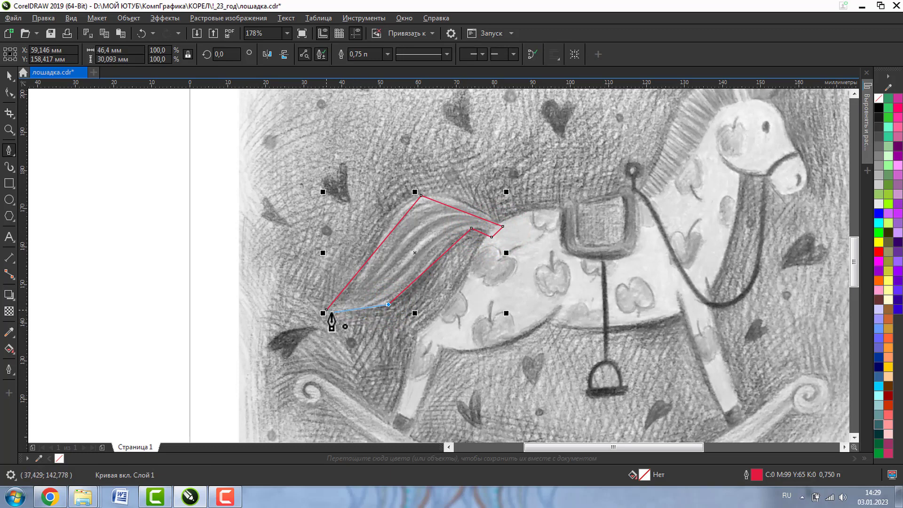
pyautogui.click(326, 310)
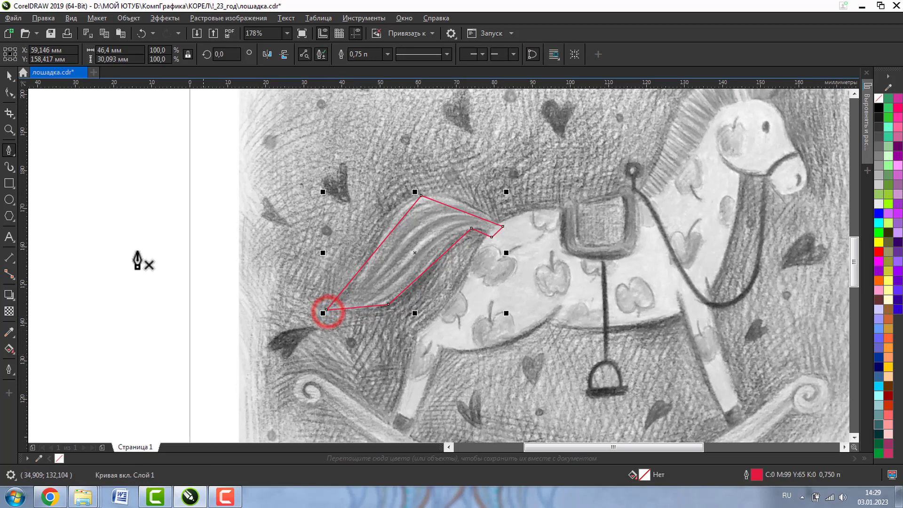
# Select all nodes of the tail outline with the Shape tool and convert its straight segments to curves
pyautogui.click(8, 130)
pyautogui.moveTo(284, 150); pyautogui.dragTo(563, 341)
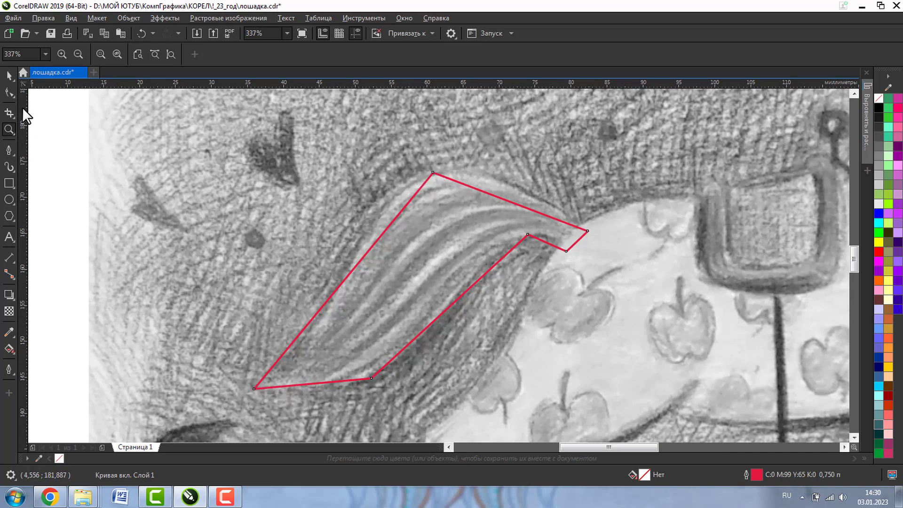
pyautogui.click(9, 92)
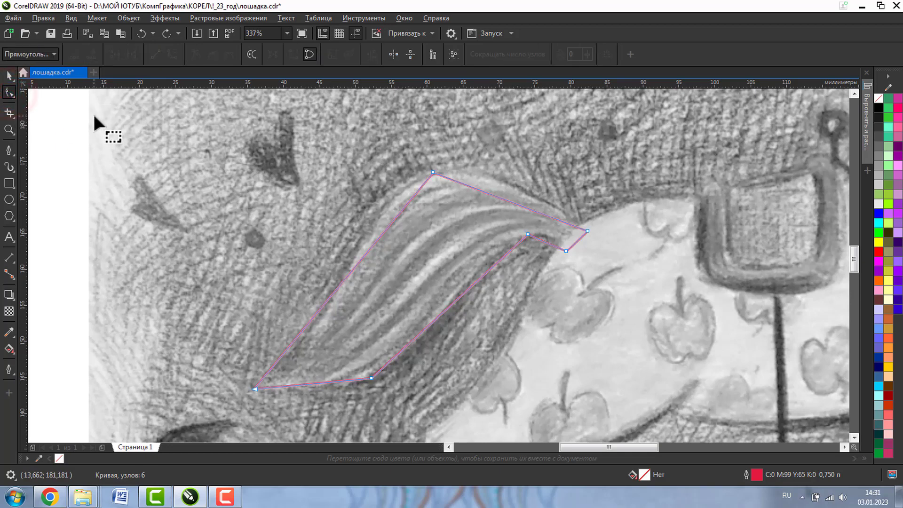
pyautogui.moveTo(95, 117); pyautogui.dragTo(630, 400)
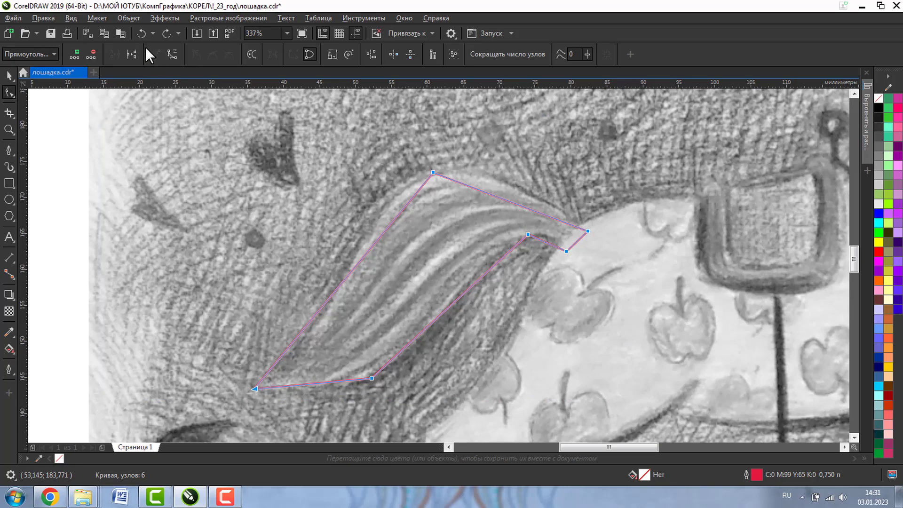
pyautogui.click(172, 54)
pyautogui.click(77, 179)
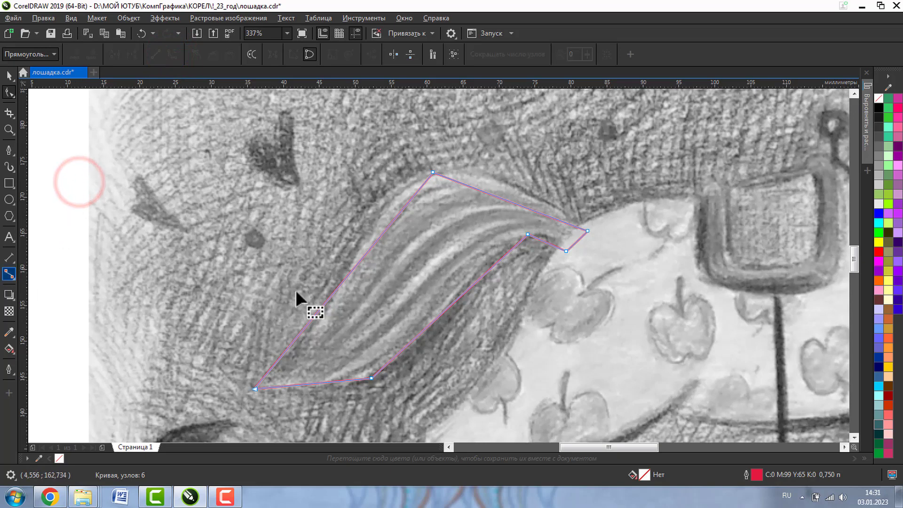
# Try bending the tail's long upper-left segment from the top node's handle, and undo that change
pyautogui.click(433, 171)
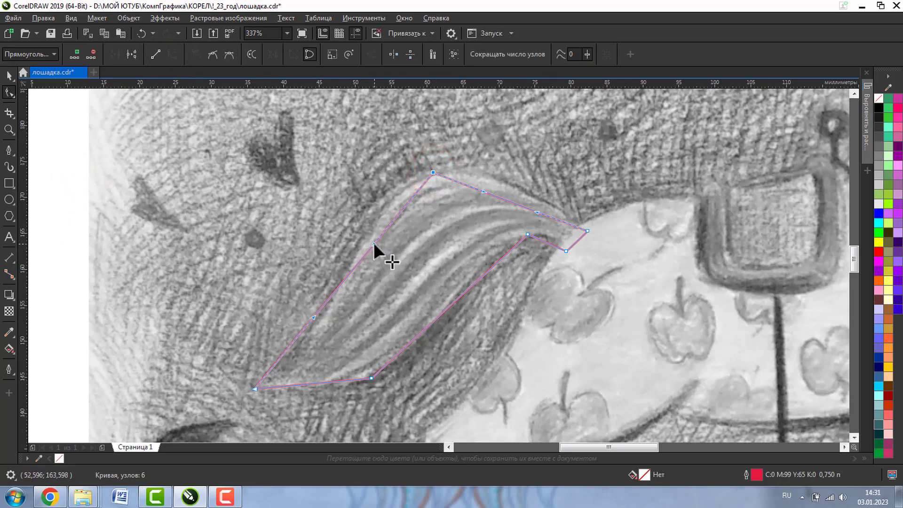
pyautogui.moveTo(373, 242); pyautogui.dragTo(430, 267)
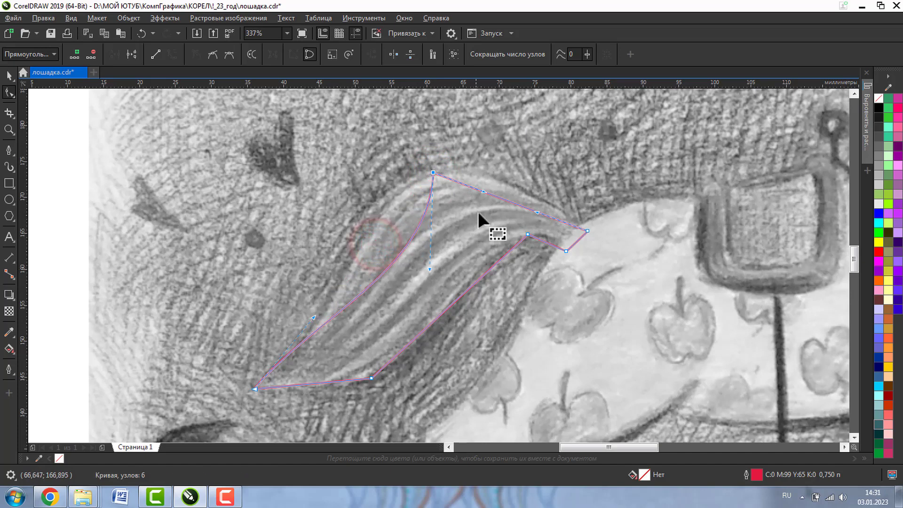
pyautogui.hotkey('ctrl', 'z')
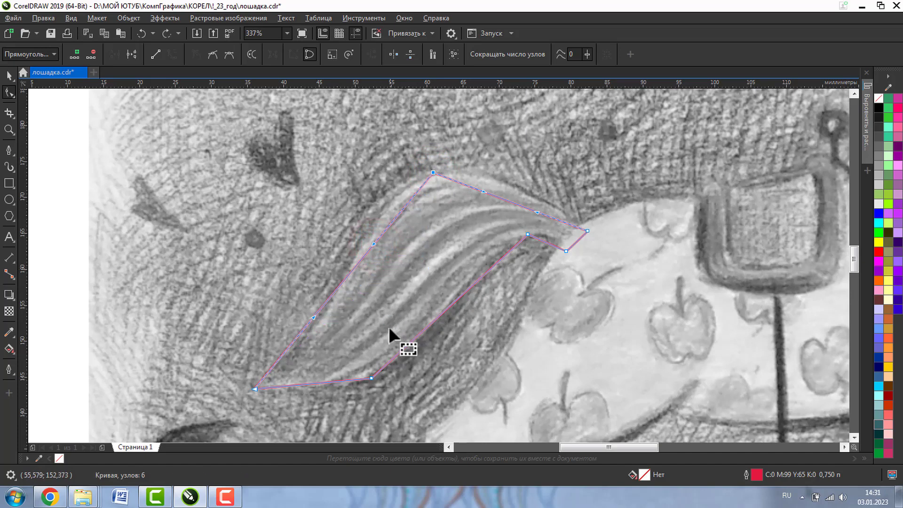
pyautogui.click(74, 169)
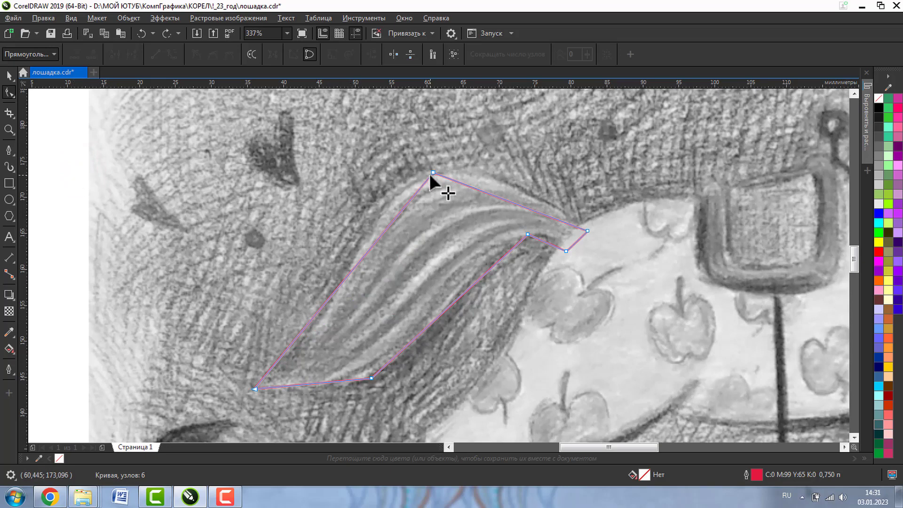
# Adjust both handles of the tail's tip node so the two adjoining segments curve along the sketched edges
pyautogui.click(254, 388)
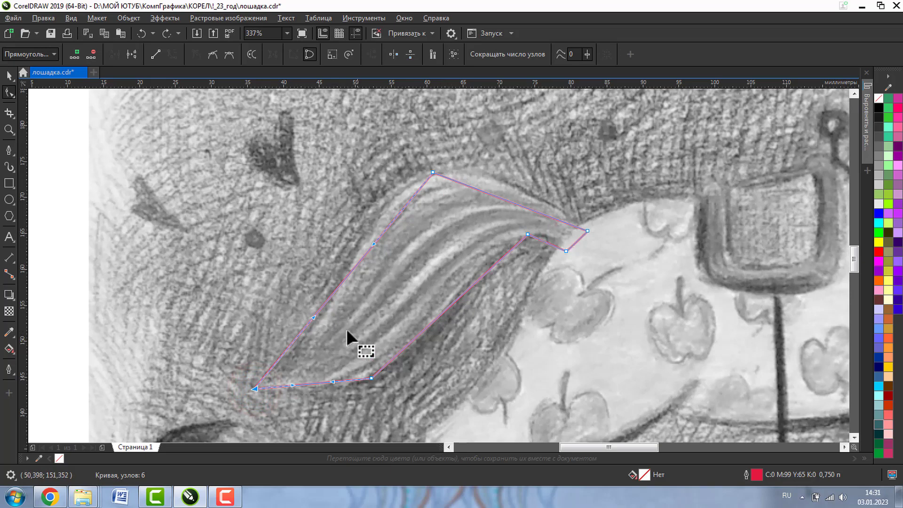
pyautogui.moveTo(314, 316); pyautogui.dragTo(342, 324)
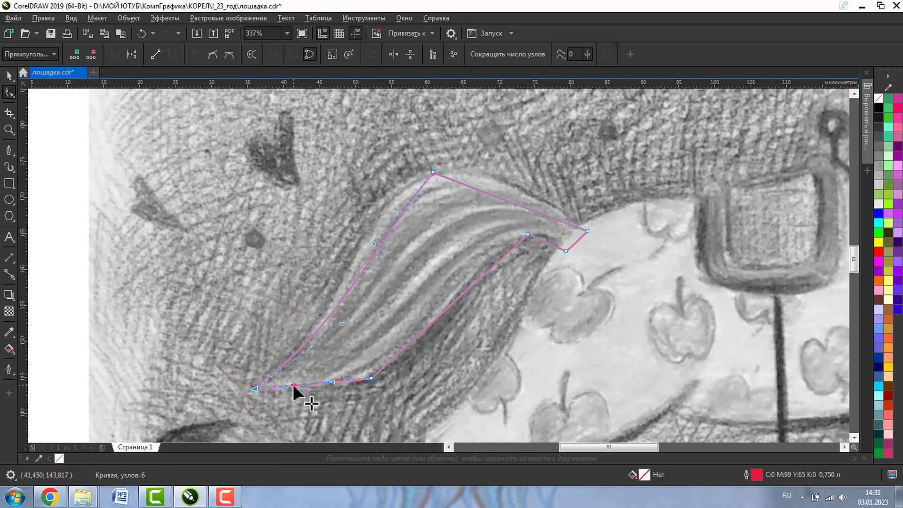
pyautogui.moveTo(292, 383); pyautogui.dragTo(317, 402)
pyautogui.click(383, 126)
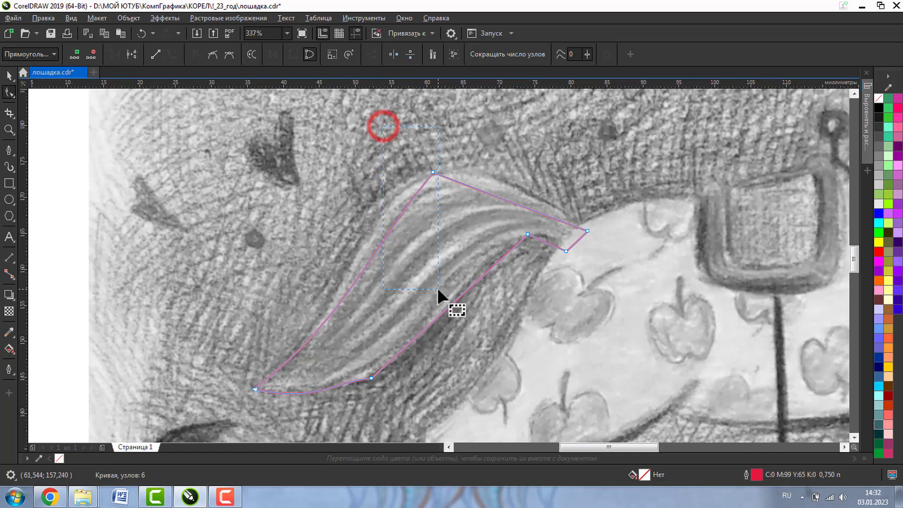
# Select the tail outline's top node and two lower-edge nodes and make them smooth
pyautogui.moveTo(320, 123)
pyautogui.mouseDown()
pyautogui.moveTo(389, 330)
pyautogui.moveTo(433, 403)
pyautogui.moveTo(538, 377)
pyautogui.mouseUp()
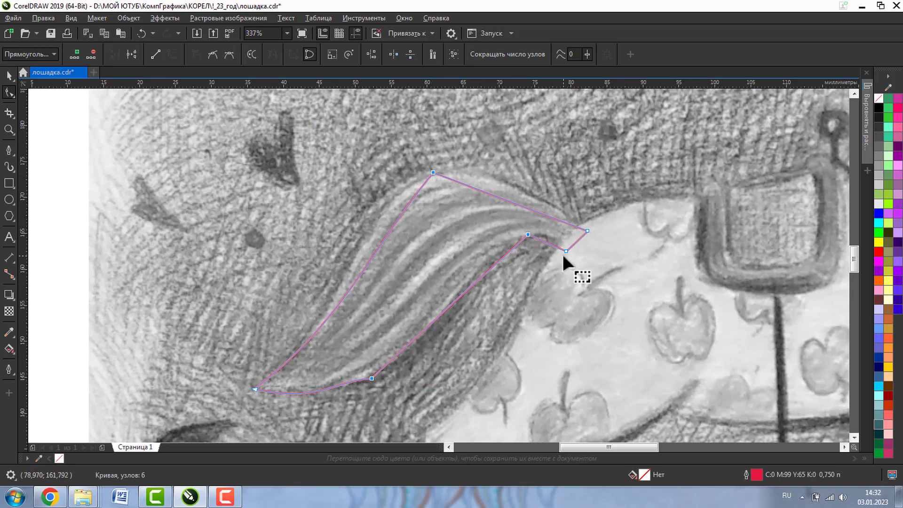
pyautogui.click(214, 53)
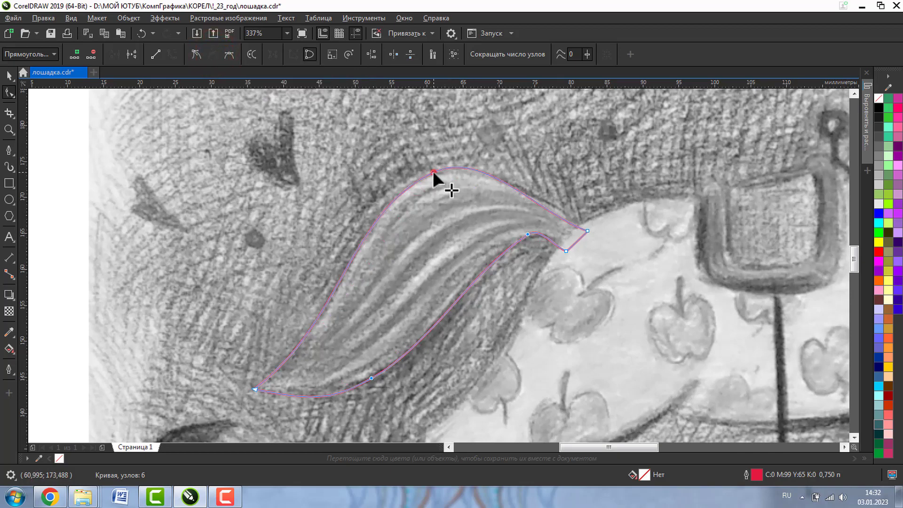
pyautogui.click(348, 165)
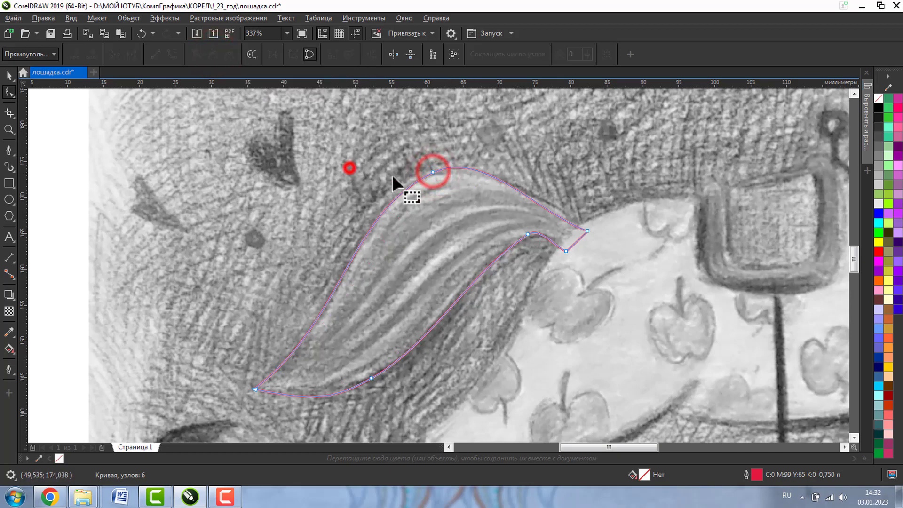
# Adjust both handles of the tail's top node so the upper curve follows the sketch, and deselect the outline
pyautogui.click(432, 171)
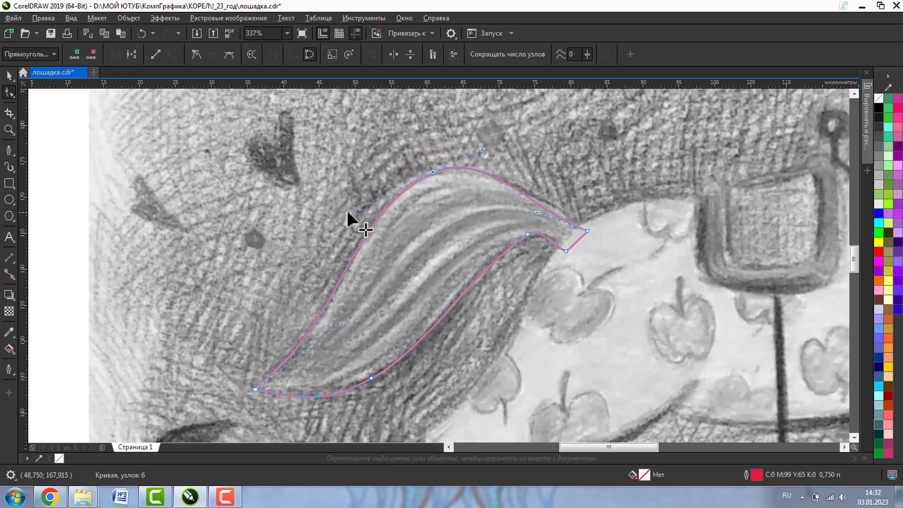
pyautogui.moveTo(482, 150); pyautogui.dragTo(504, 158)
pyautogui.moveTo(340, 188); pyautogui.dragTo(355, 193)
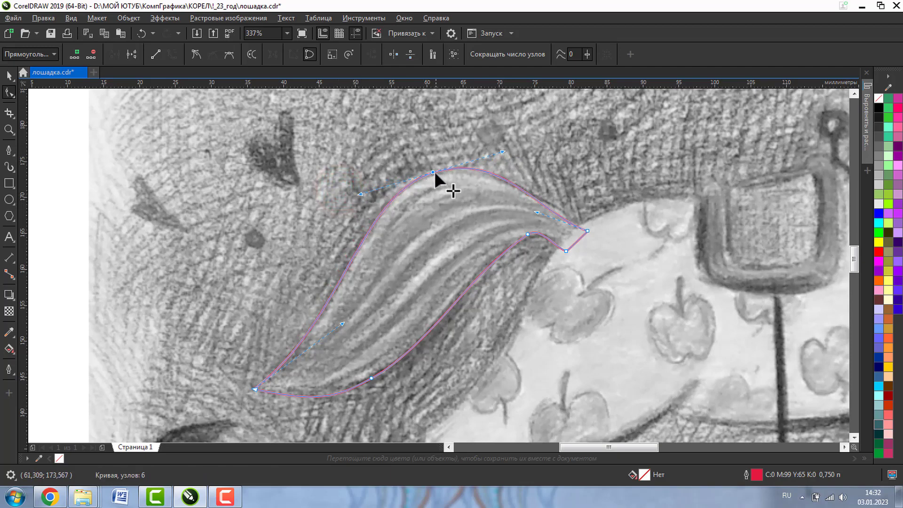
pyautogui.click(432, 172)
pyautogui.click(8, 75)
pyautogui.click(62, 158)
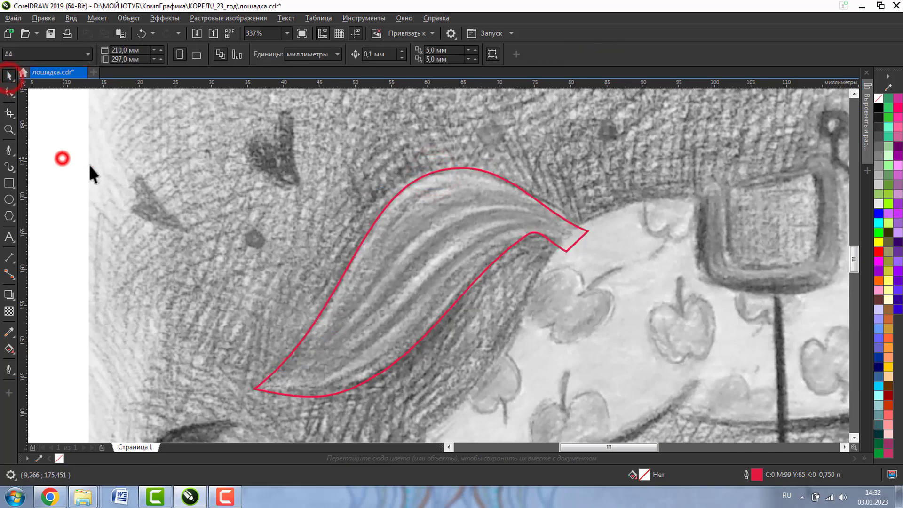
# Thicken the tail's outline, trying a width of 3 pt before setting 1.5 pt
pyautogui.click(464, 169)
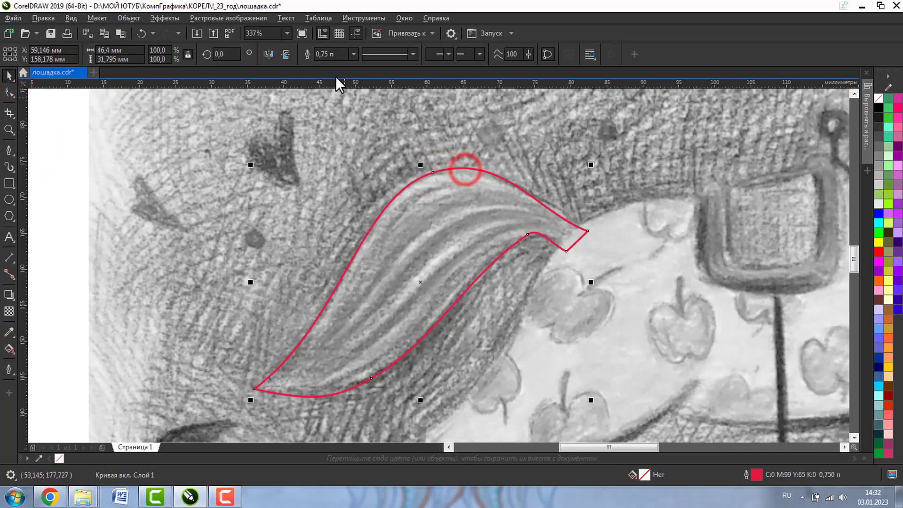
pyautogui.click(354, 53)
pyautogui.click(331, 125)
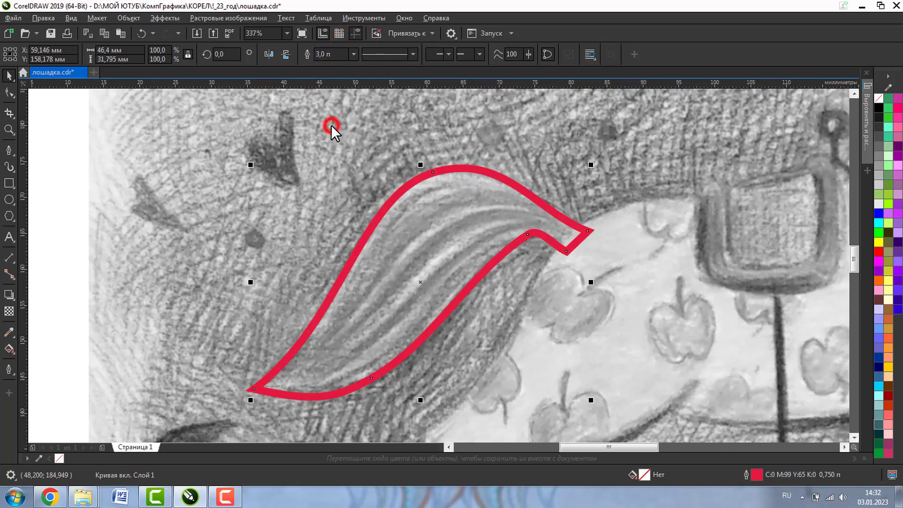
pyautogui.click(353, 54)
pyautogui.click(333, 105)
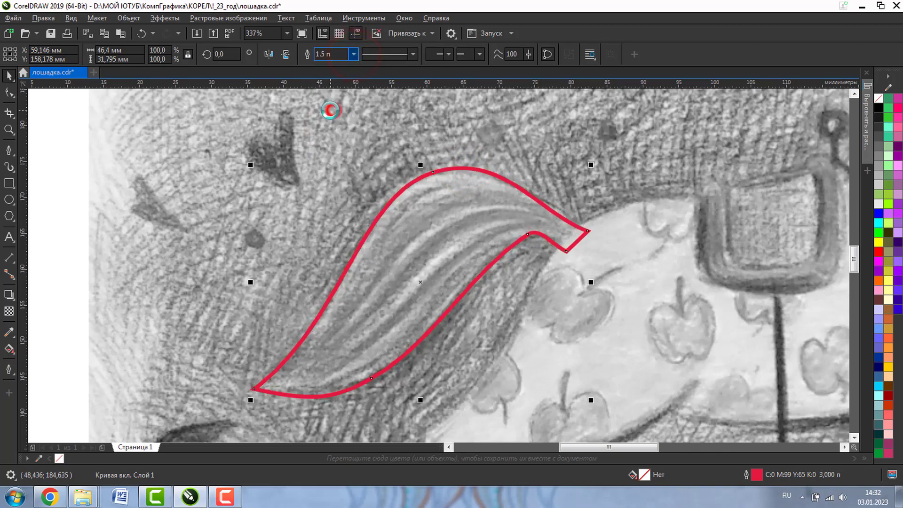
pyautogui.click(78, 157)
# Unlock the grayscale sketch image behind the tail outline
pyautogui.click(9, 130)
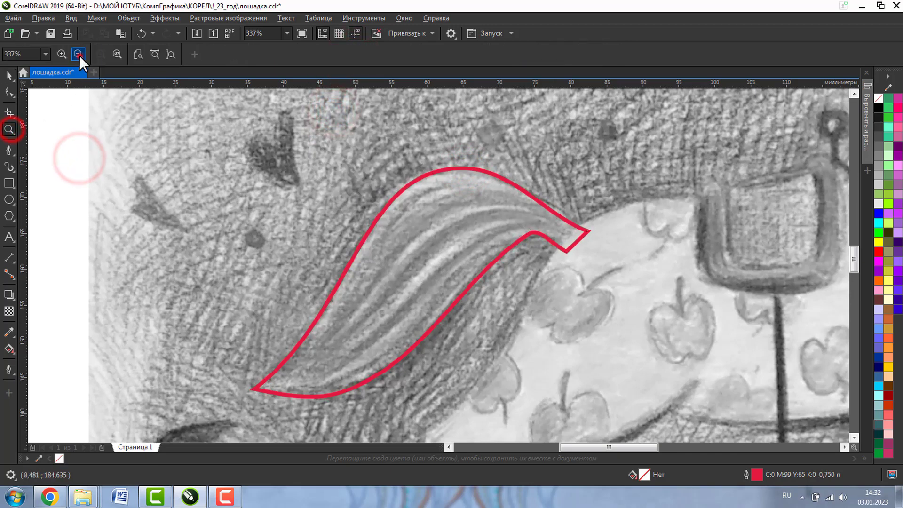
pyautogui.click(78, 54)
pyautogui.click(11, 76)
pyautogui.rightClick(315, 199)
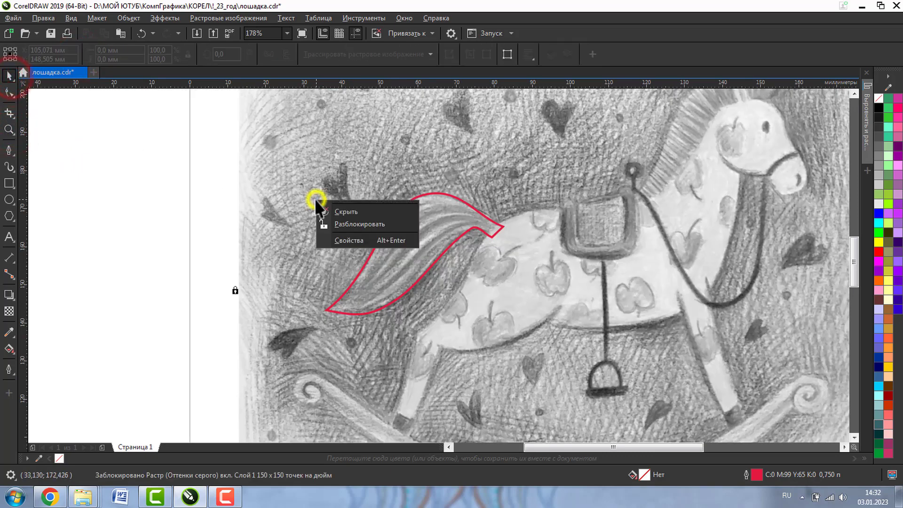
pyautogui.click(338, 224)
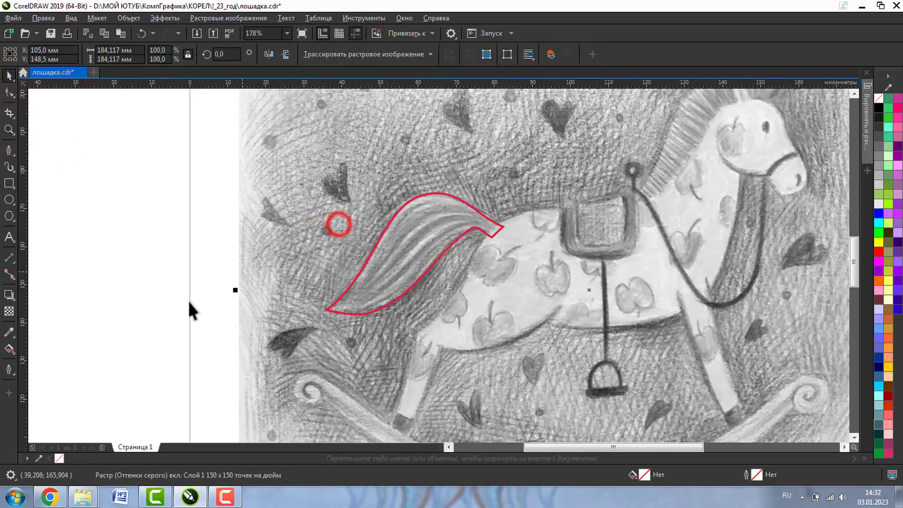
# Apply uniform transparency to the sketch image and set it to 43
pyautogui.click(9, 310)
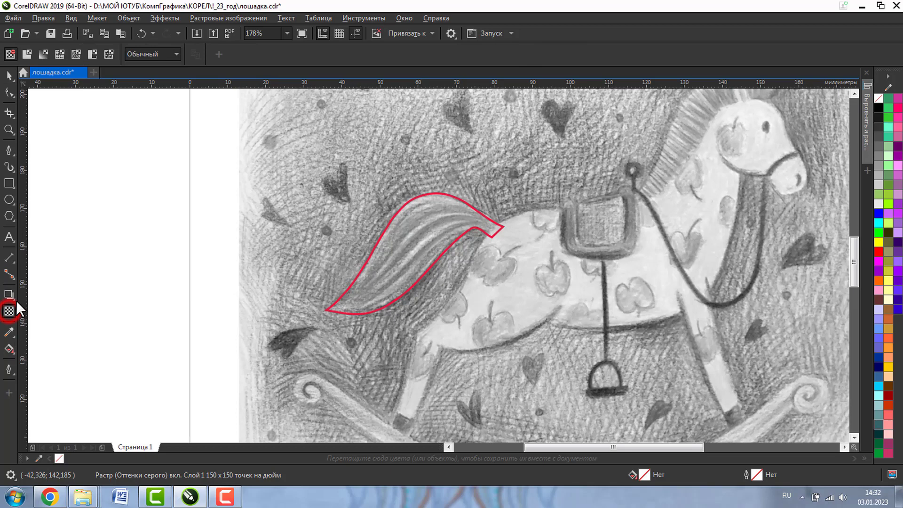
pyautogui.click(28, 54)
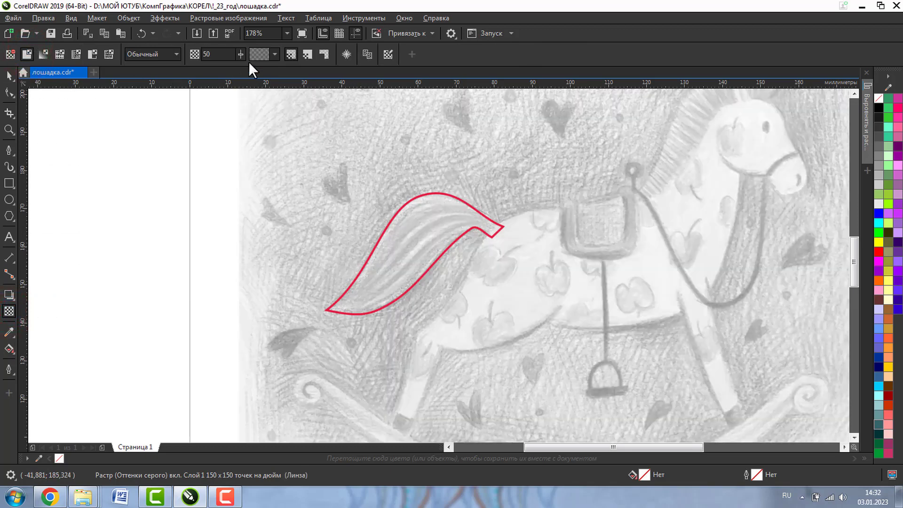
pyautogui.click(240, 53)
pyautogui.moveTo(241, 66); pyautogui.dragTo(253, 69)
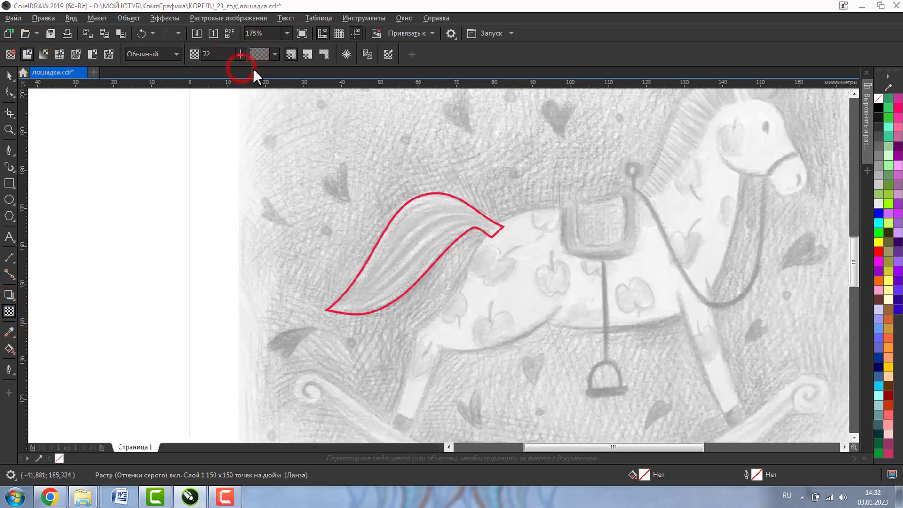
pyautogui.click(240, 54)
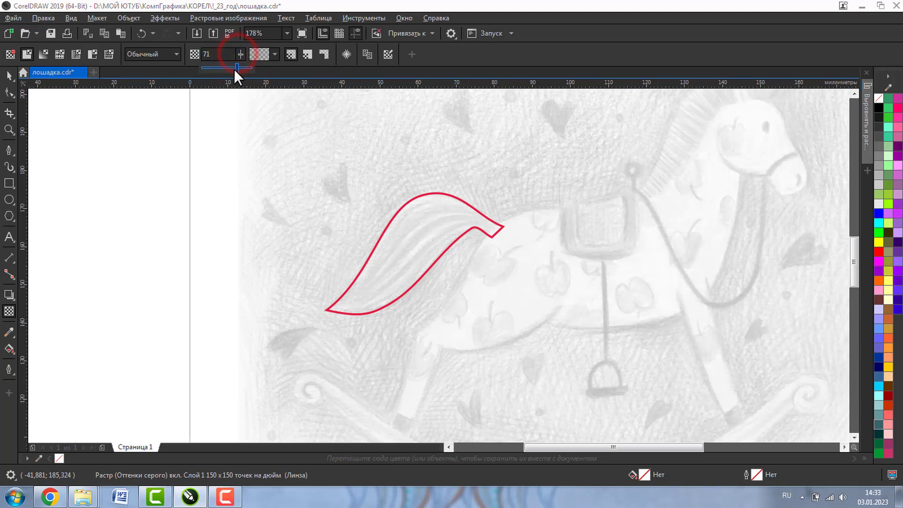
pyautogui.moveTo(233, 69); pyautogui.dragTo(223, 66)
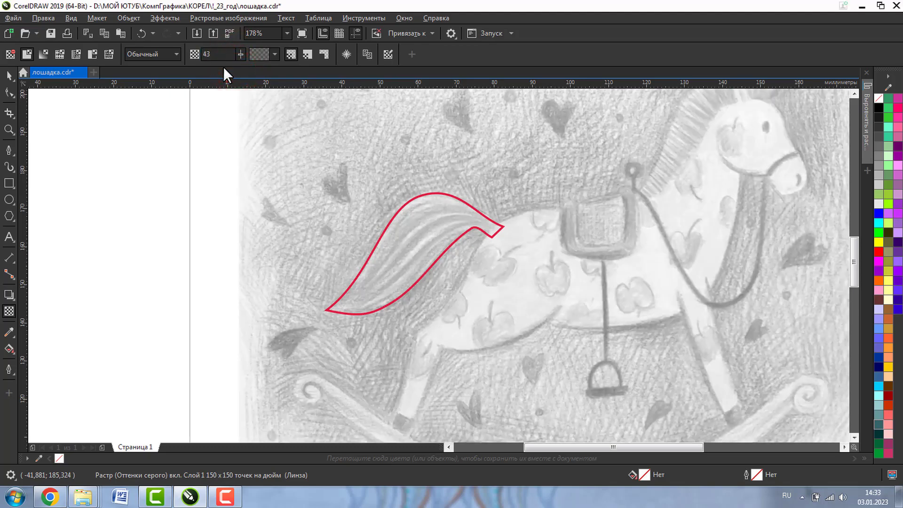
# Lock the faded sketch image again
pyautogui.click(9, 75)
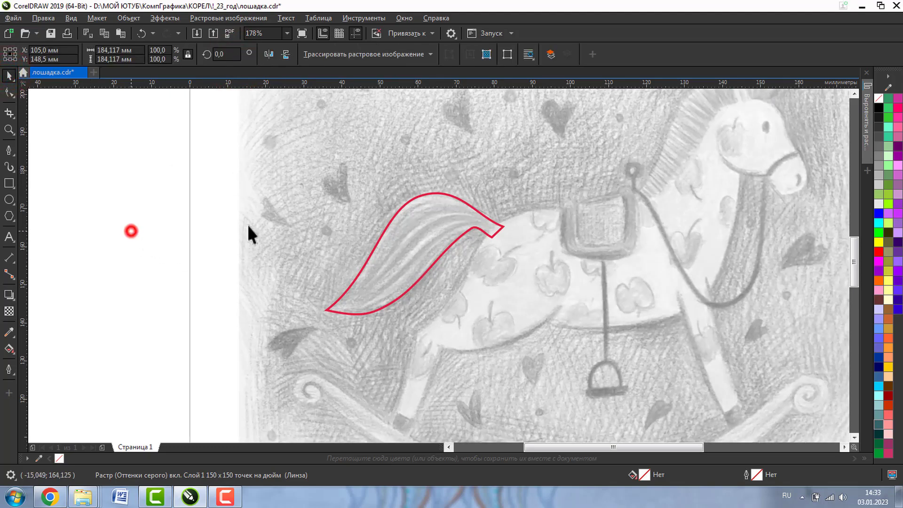
pyautogui.rightClick(381, 184)
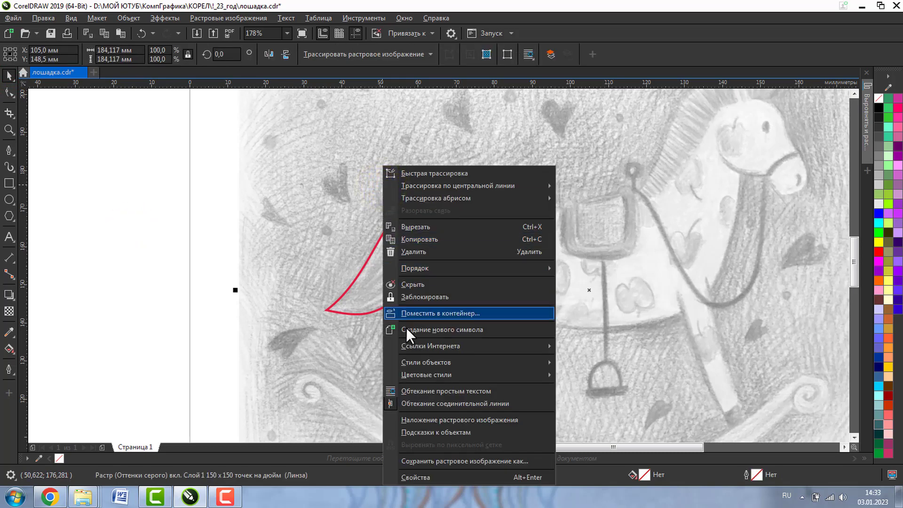
pyautogui.click(417, 296)
# Move the node on the tail's lower edge a little up and right with the Shape tool
pyautogui.click(9, 130)
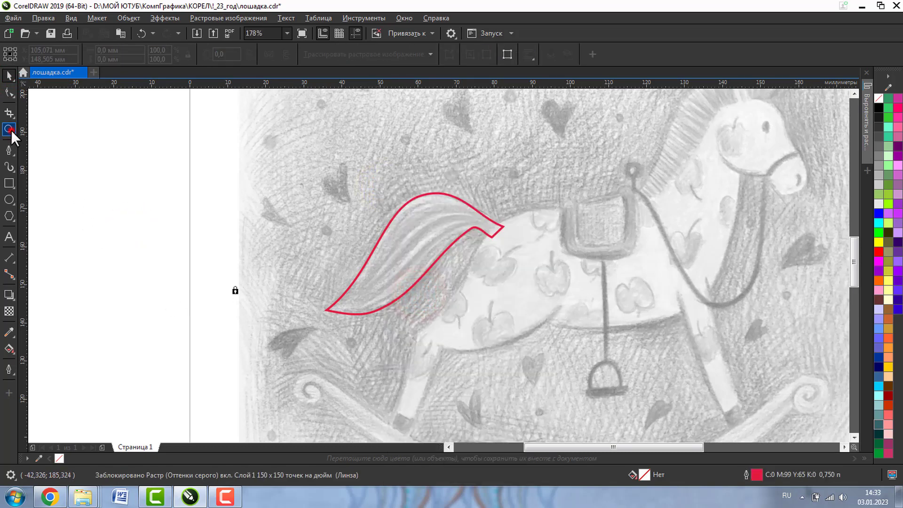
pyautogui.moveTo(304, 151); pyautogui.dragTo(457, 312)
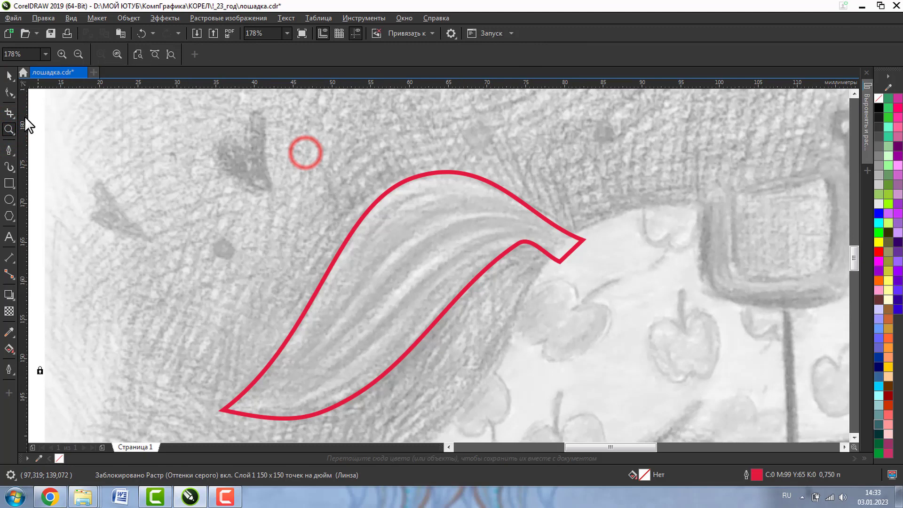
pyautogui.click(9, 91)
pyautogui.click(316, 411)
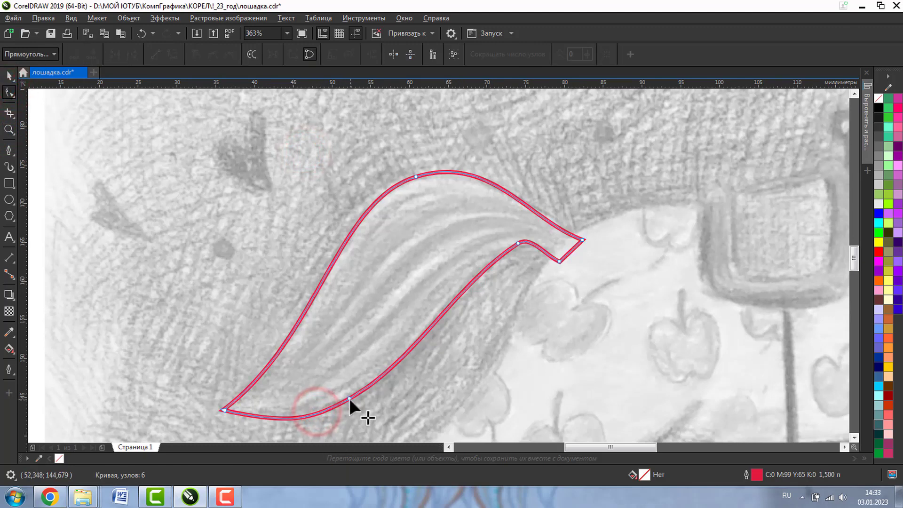
pyautogui.click(349, 398)
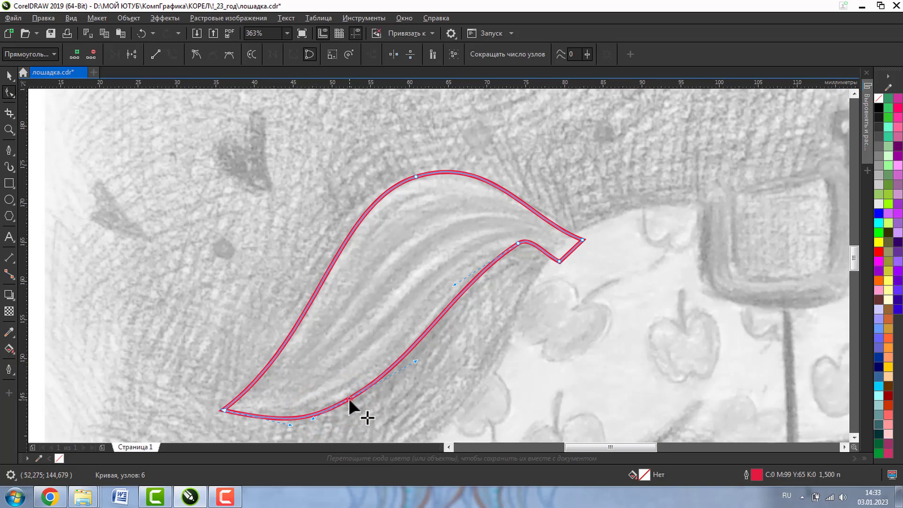
pyautogui.moveTo(348, 398); pyautogui.dragTo(367, 388)
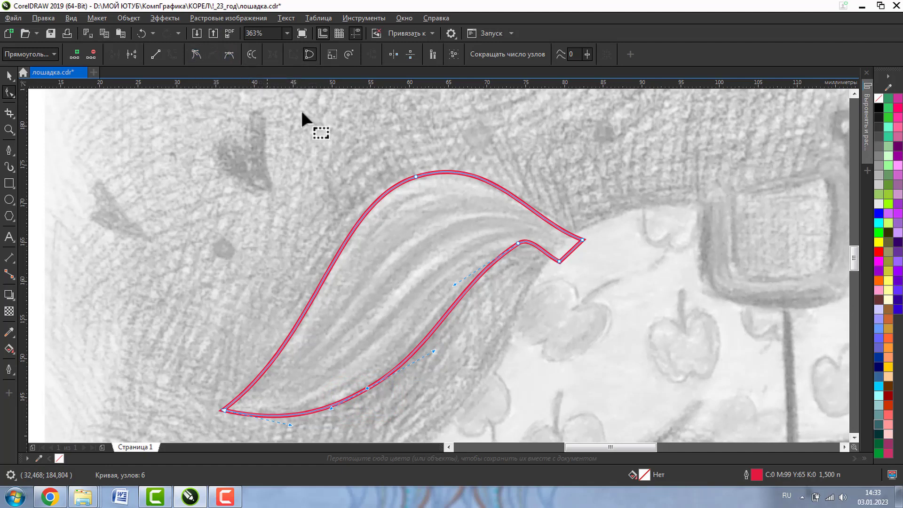
# Reshape the curves on both sides of the lower node near the body with their handles, and delete the moved lower-edge node
pyautogui.moveTo(456, 284); pyautogui.dragTo(439, 258)
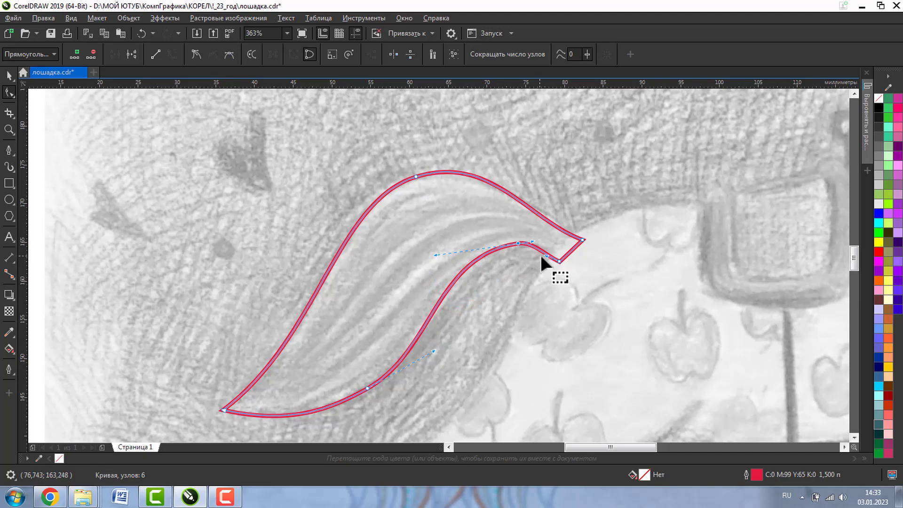
pyautogui.moveTo(547, 257); pyautogui.dragTo(549, 250)
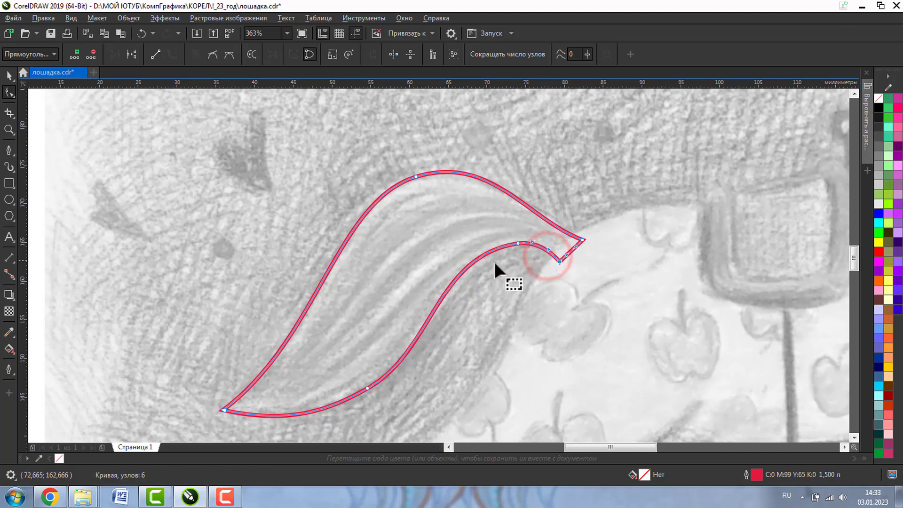
pyautogui.doubleClick(366, 386)
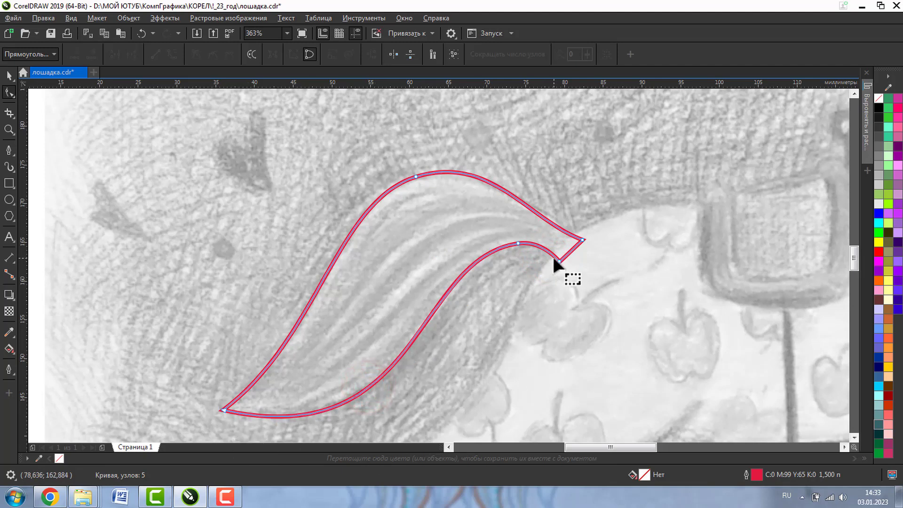
# Add a node on the tail's left edge, nudge it inward, and raise the top node's left handle
pyautogui.doubleClick(284, 340)
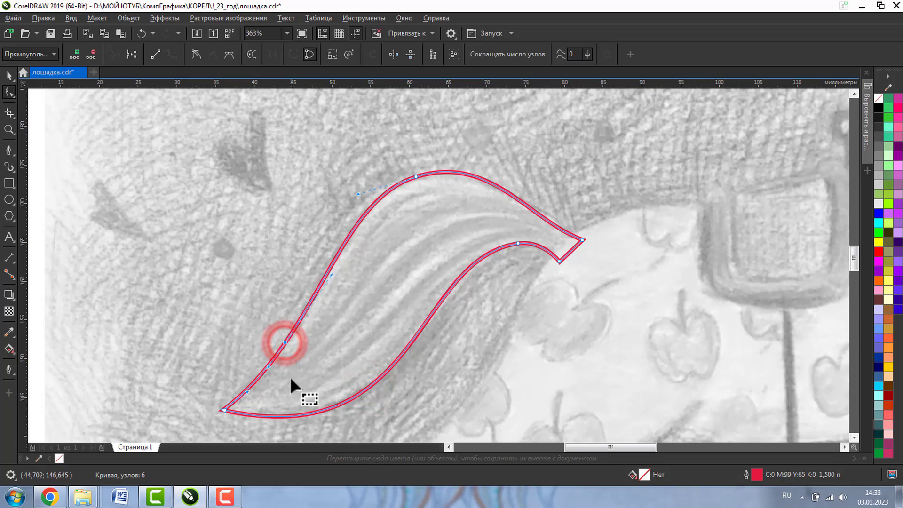
pyautogui.moveTo(293, 341)
pyautogui.mouseDown()
pyautogui.moveTo(303, 350)
pyautogui.moveTo(291, 343)
pyautogui.mouseUp()
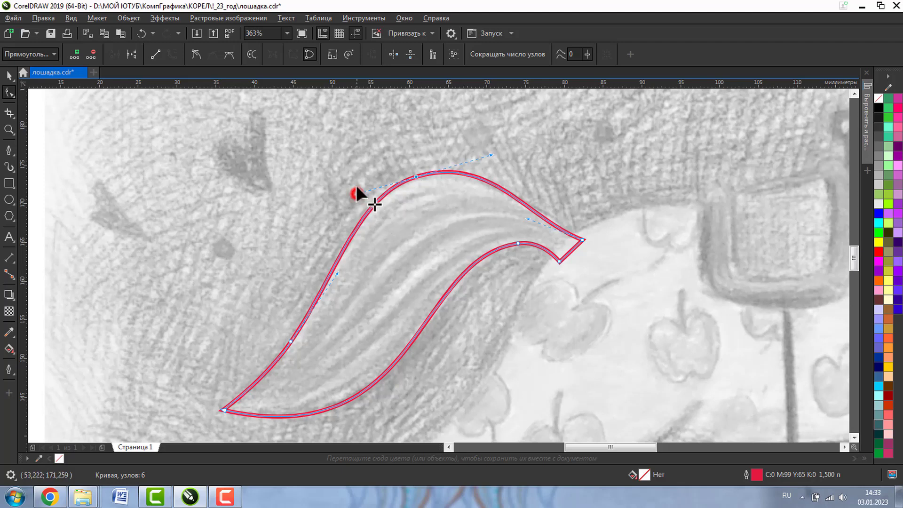
pyautogui.moveTo(356, 193); pyautogui.dragTo(357, 183)
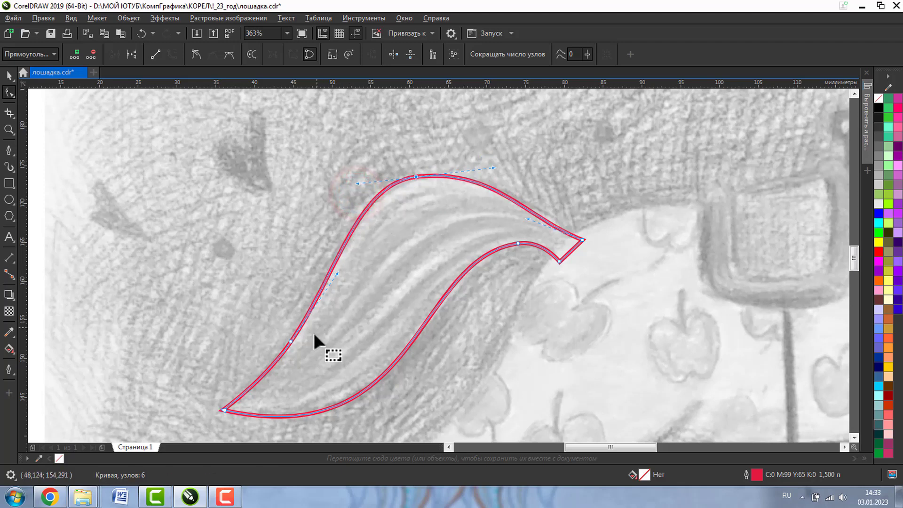
# Delete the added left-edge node and the smooth lower-edge node near the body
pyautogui.doubleClick(290, 342)
pyautogui.click(518, 242)
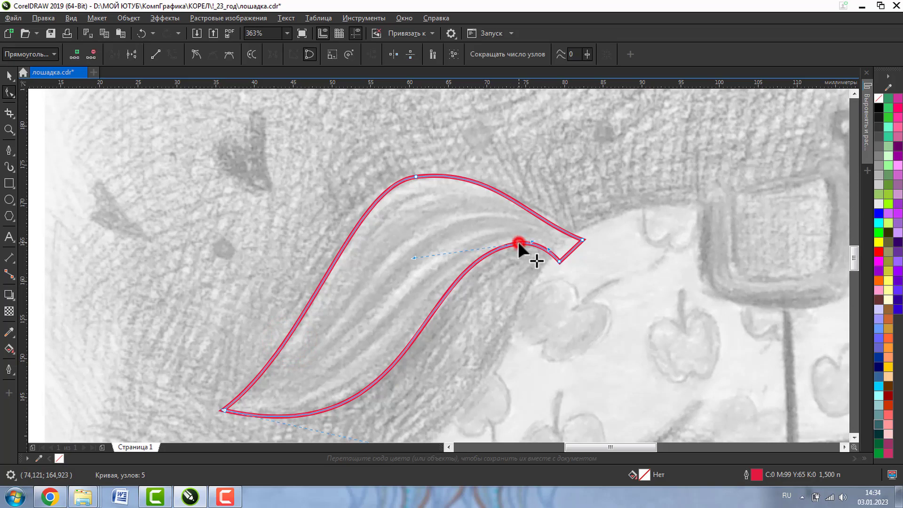
pyautogui.doubleClick(518, 243)
# Adjust the long handle of the tail's lower corner node at the body to fit the lower edge to the sketch
pyautogui.click(559, 261)
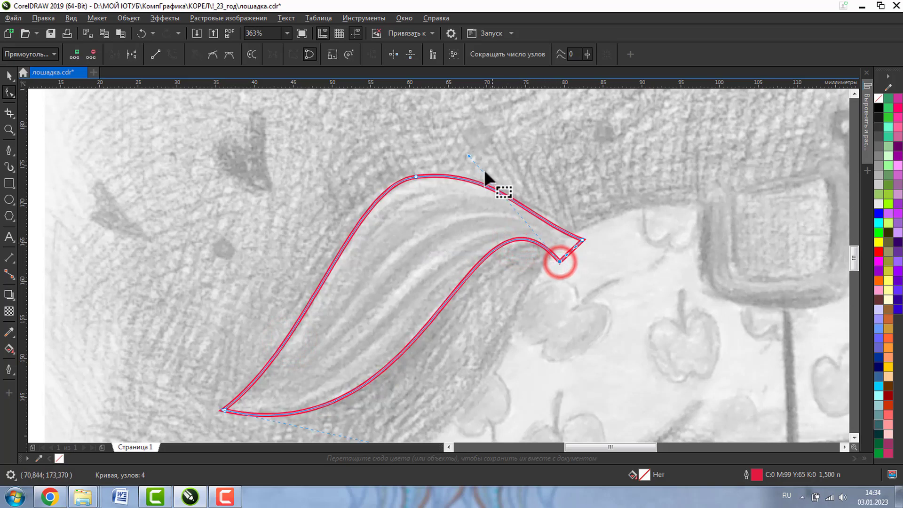
pyautogui.moveTo(471, 155); pyautogui.dragTo(460, 178)
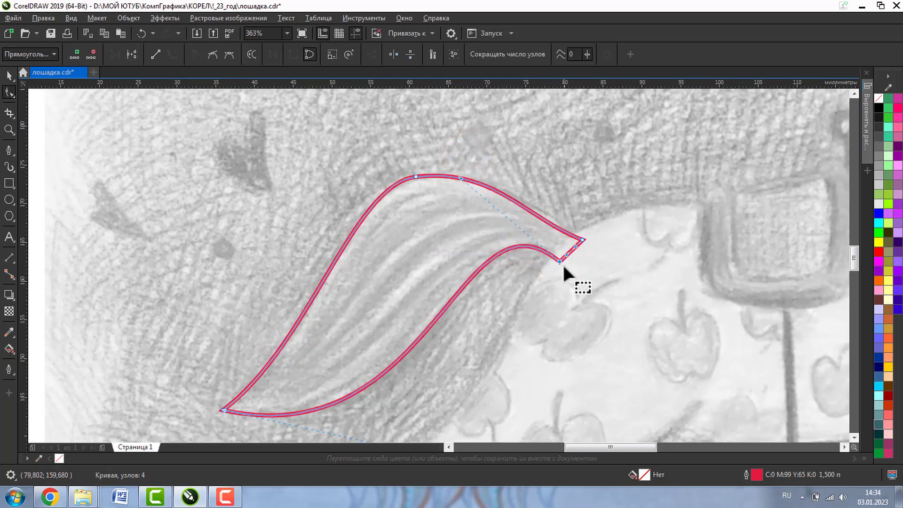
pyautogui.click(559, 261)
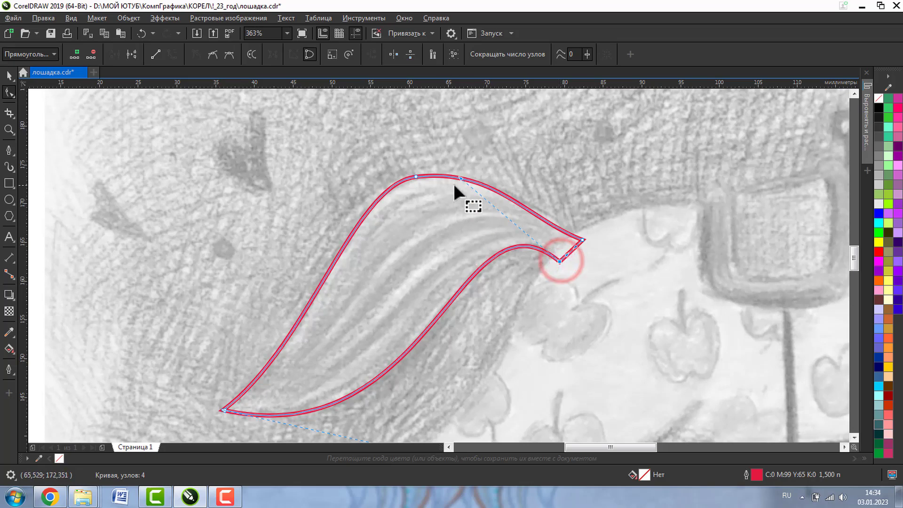
pyautogui.moveTo(461, 178); pyautogui.dragTo(447, 184)
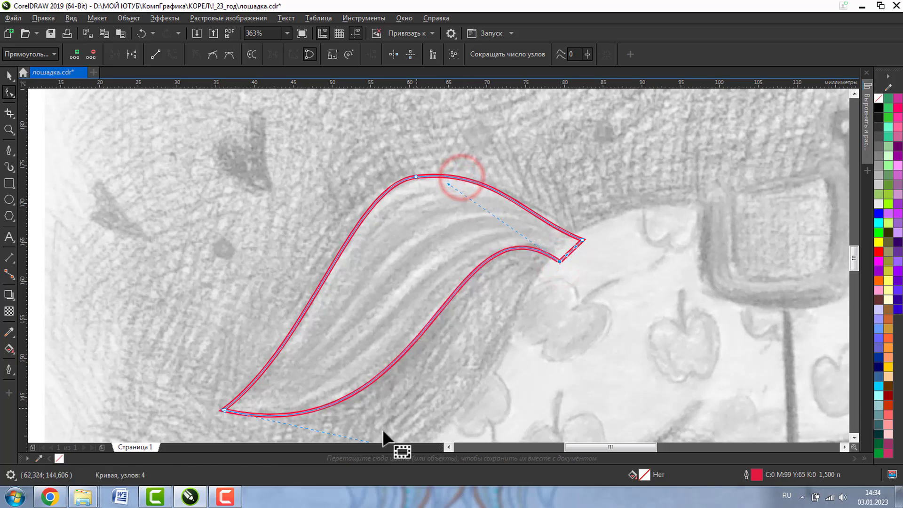
# Fine-tune the tail's lower edge with the handles of the tip and lower body-side corner nodes, and colour the outline black
pyautogui.click(221, 410)
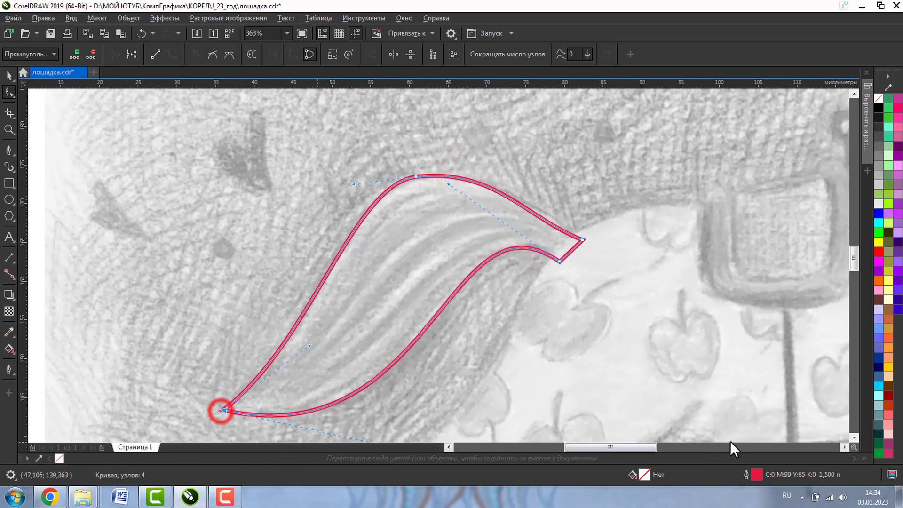
pyautogui.click(853, 437)
pyautogui.moveTo(434, 384); pyautogui.dragTo(443, 377)
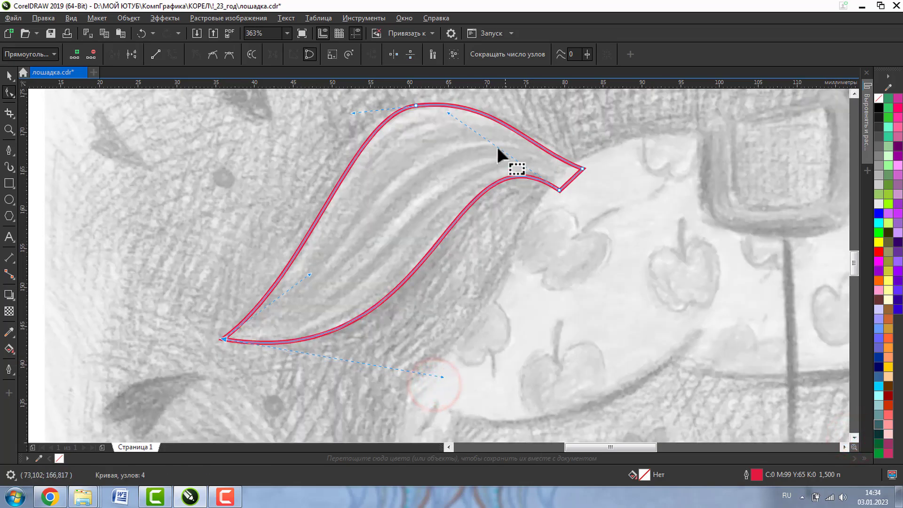
pyautogui.click(853, 93)
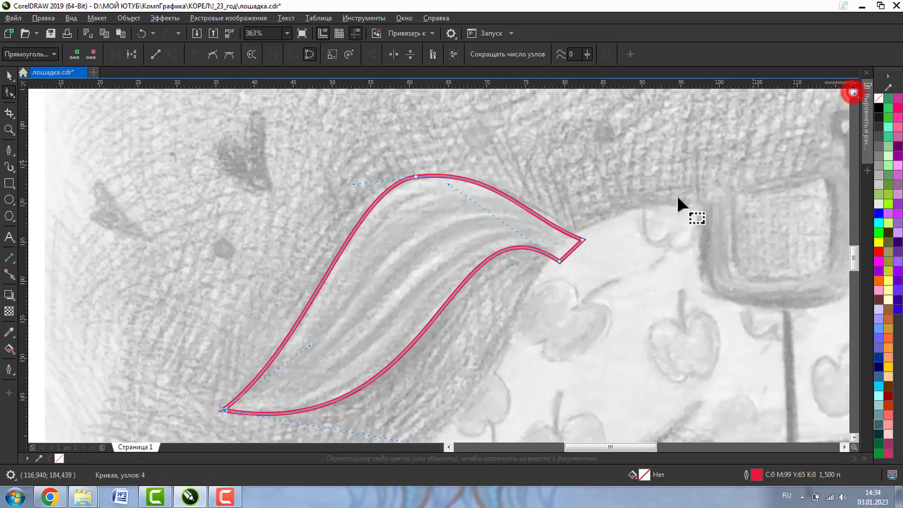
pyautogui.click(447, 182)
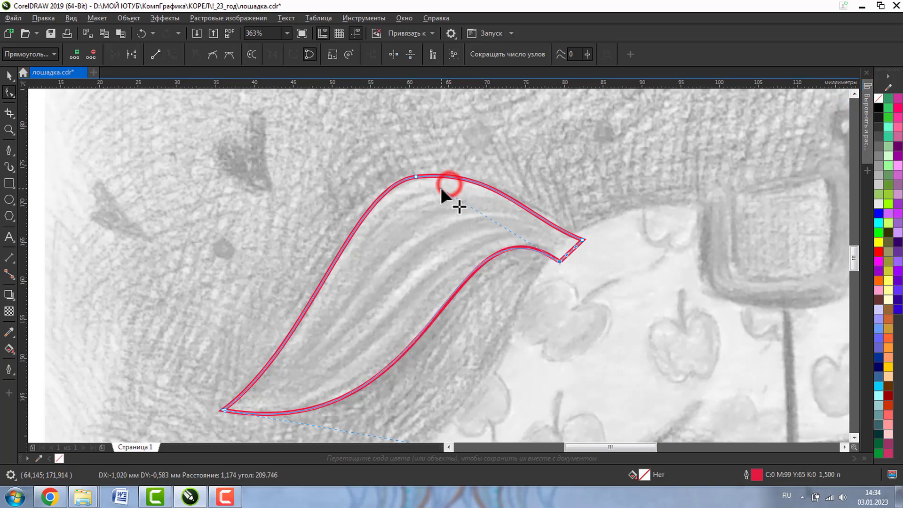
pyautogui.rightClick(877, 106)
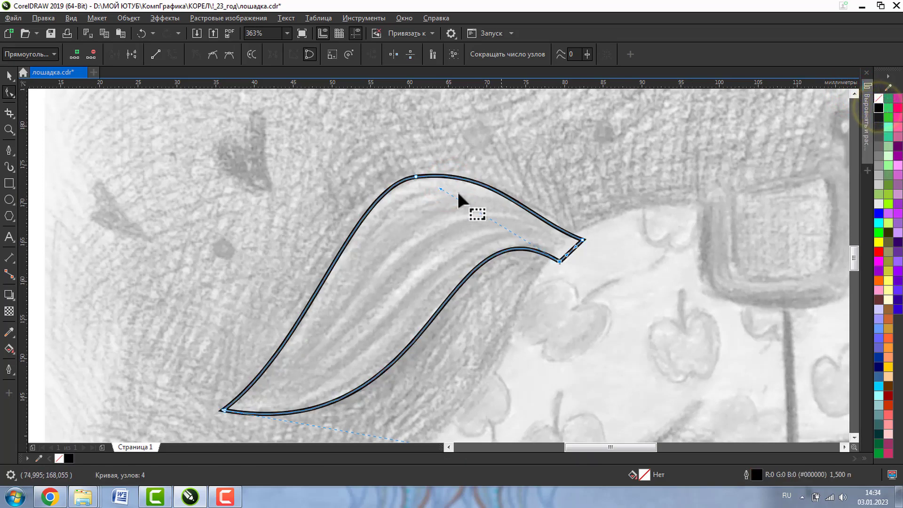
# Reshape the tail's upper edge to follow the sketch using both handles of the top node and the tip's upper handle
pyautogui.click(417, 175)
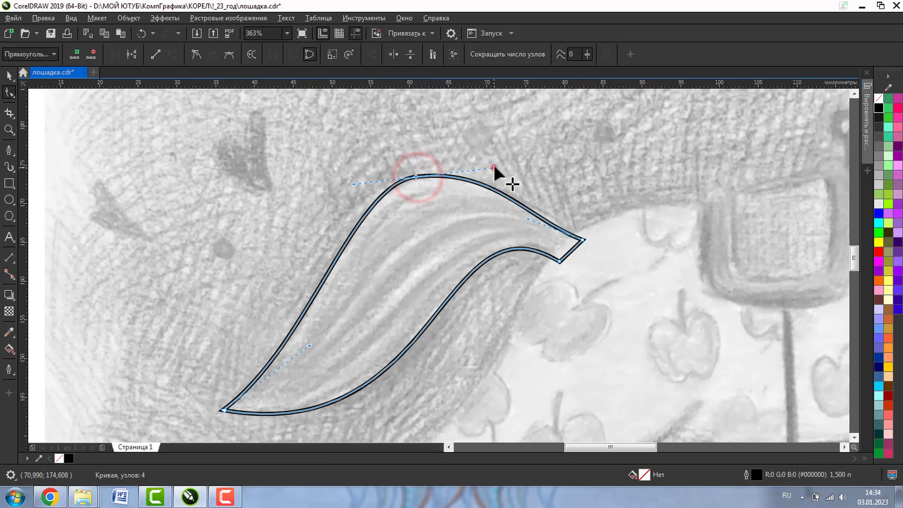
pyautogui.moveTo(493, 167); pyautogui.dragTo(500, 153)
pyautogui.moveTo(356, 193); pyautogui.dragTo(331, 208)
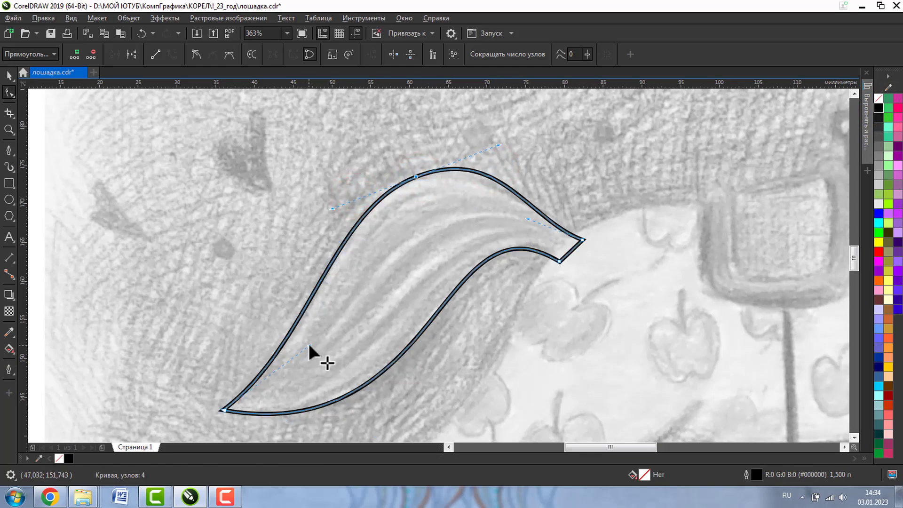
pyautogui.moveTo(309, 346); pyautogui.dragTo(329, 355)
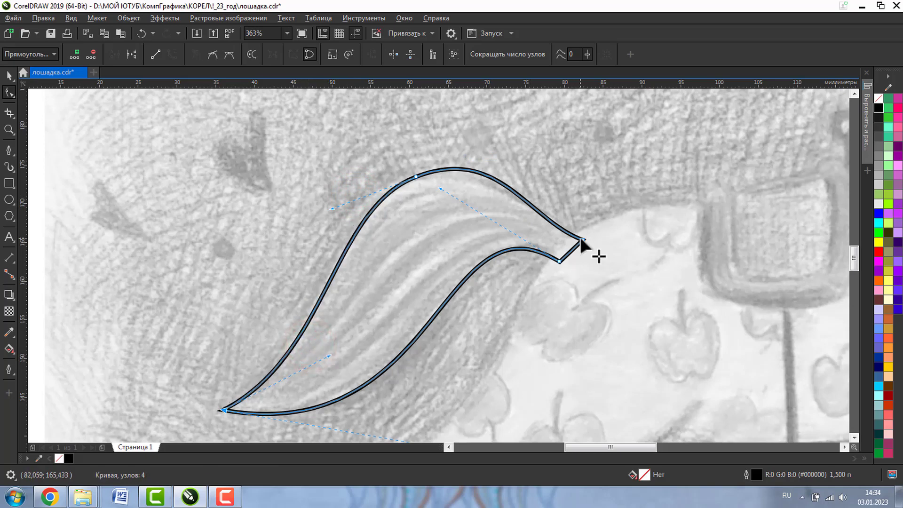
pyautogui.click(581, 239)
pyautogui.moveTo(494, 150); pyautogui.dragTo(486, 152)
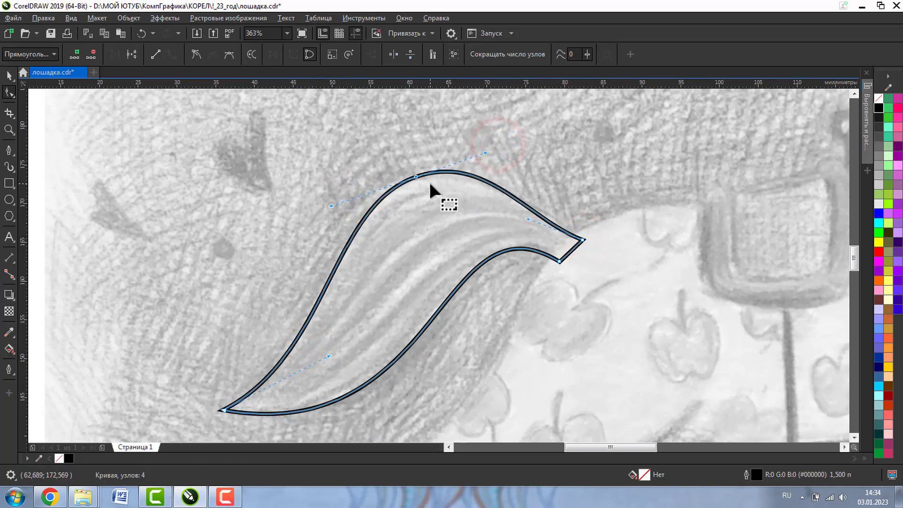
# Start the horse's body outline with the Pen tool at the chin, tracing smooth curves around the muzzle and up the nose
pyautogui.click(9, 130)
pyautogui.click(77, 53)
pyautogui.click(77, 53)
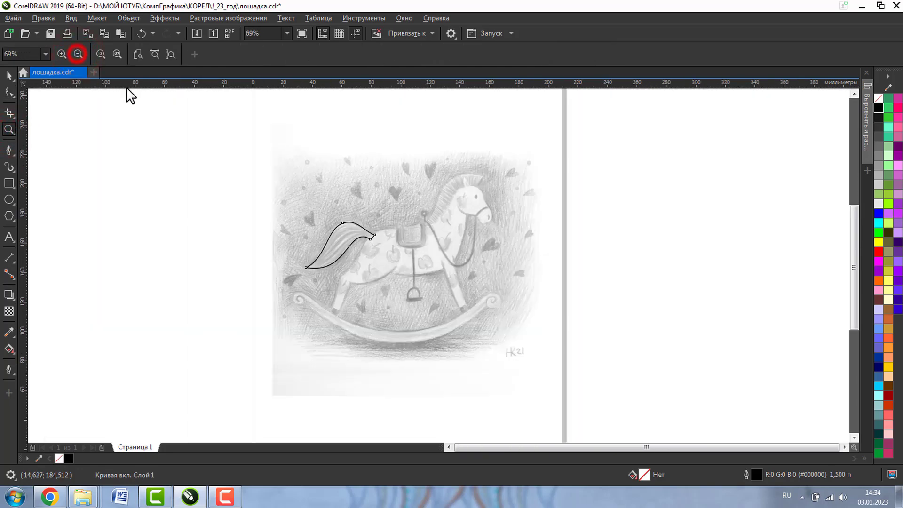
pyautogui.moveTo(385, 140); pyautogui.dragTo(542, 361)
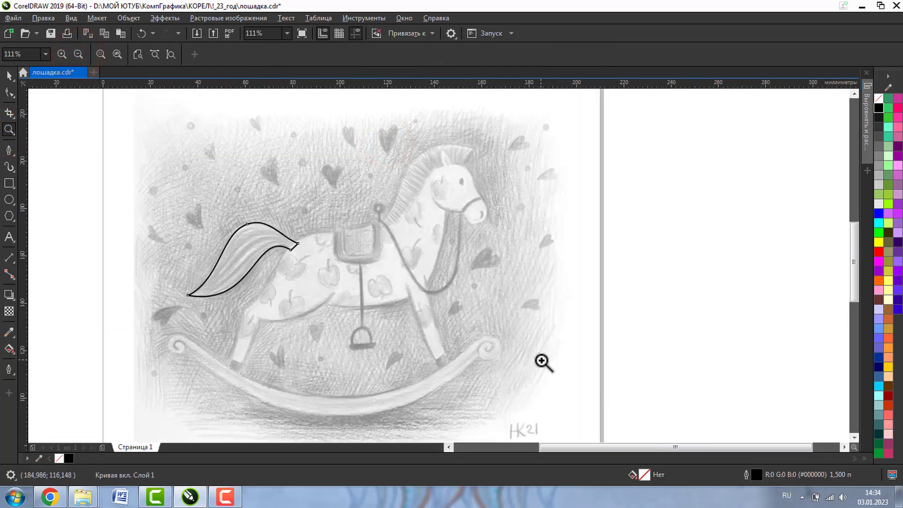
pyautogui.moveTo(338, 123); pyautogui.dragTo(570, 340)
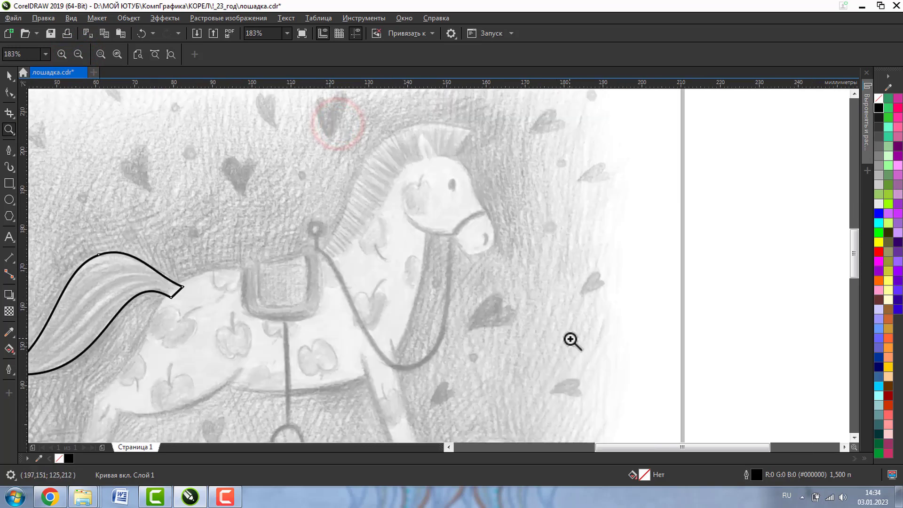
pyautogui.click(9, 150)
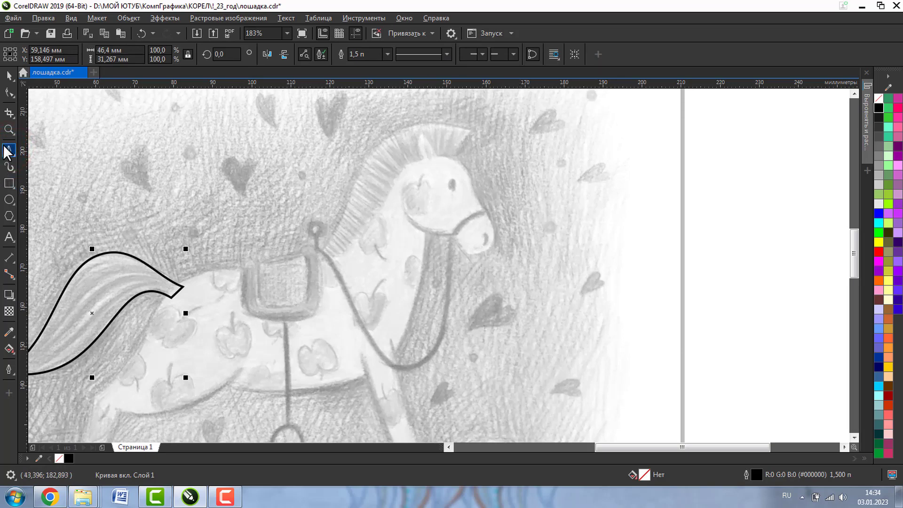
pyautogui.click(8, 129)
pyautogui.moveTo(359, 117); pyautogui.dragTo(580, 417)
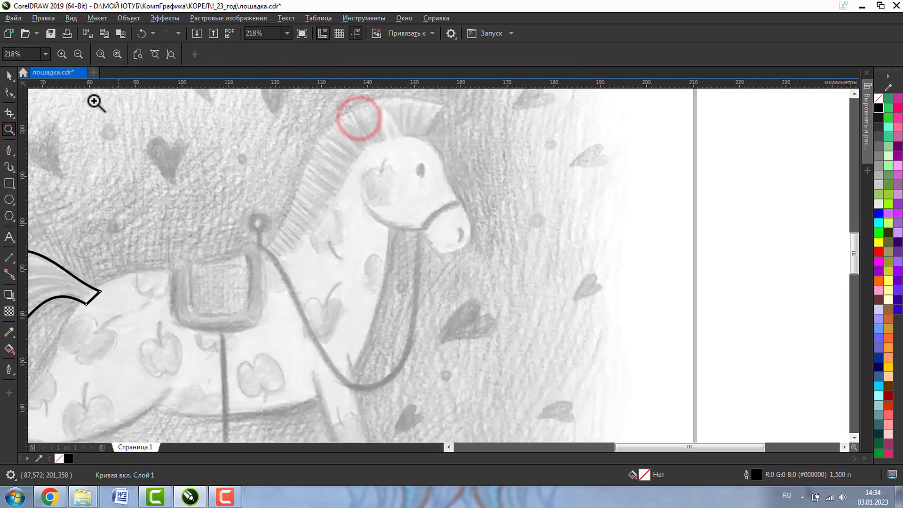
pyautogui.click(9, 148)
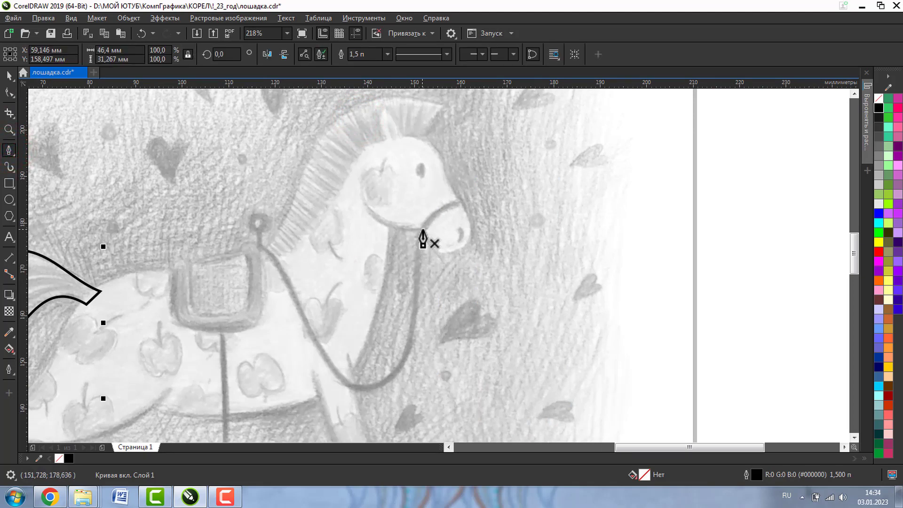
pyautogui.moveTo(423, 229); pyautogui.dragTo(471, 220)
pyautogui.moveTo(446, 181); pyautogui.dragTo(437, 170)
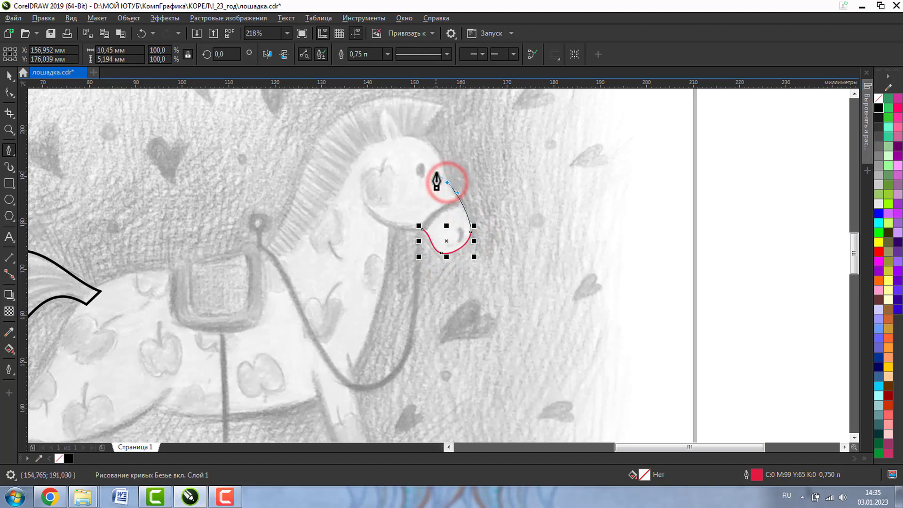
# Continue the body outline over the forehead, down the back of the neck and along the back to the rump
pyautogui.moveTo(424, 137); pyautogui.dragTo(353, 163)
pyautogui.moveTo(269, 263); pyautogui.dragTo(250, 272)
pyautogui.moveTo(124, 273); pyautogui.dragTo(93, 287)
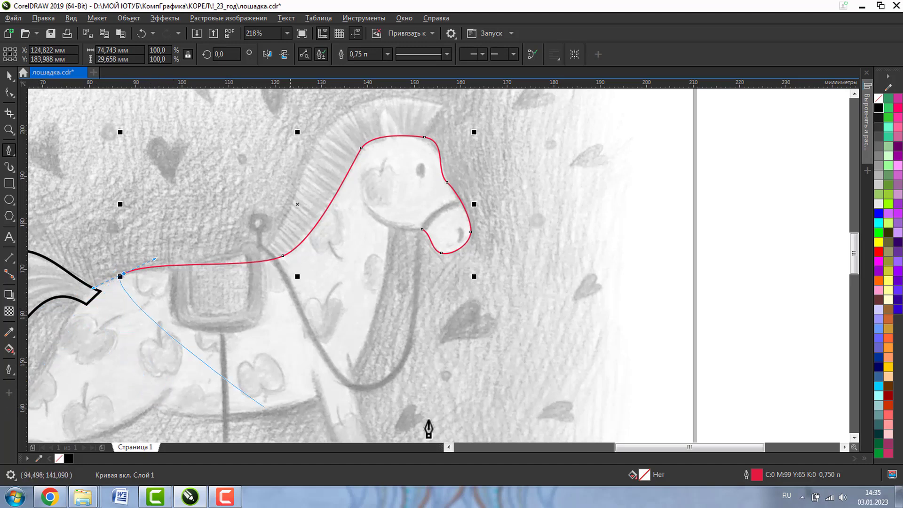
# Undo the last back segment and redraw it as a smooth curve from the withers to the rump
pyautogui.click(853, 436)
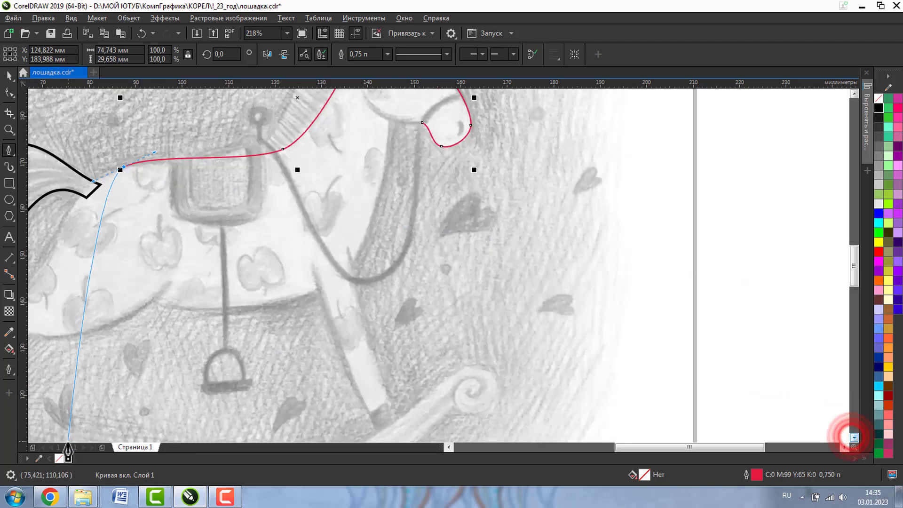
pyautogui.click(448, 447)
pyautogui.click(448, 447)
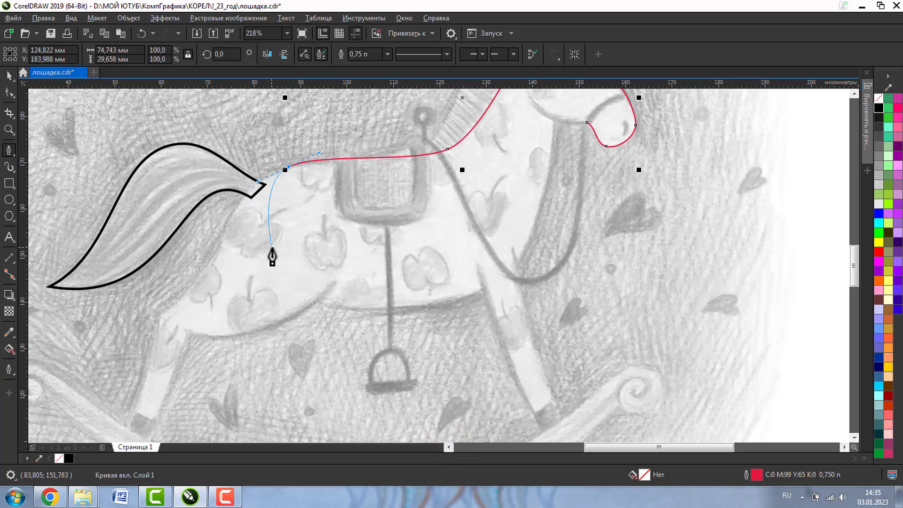
pyautogui.hotkey('ctrl', 'z')
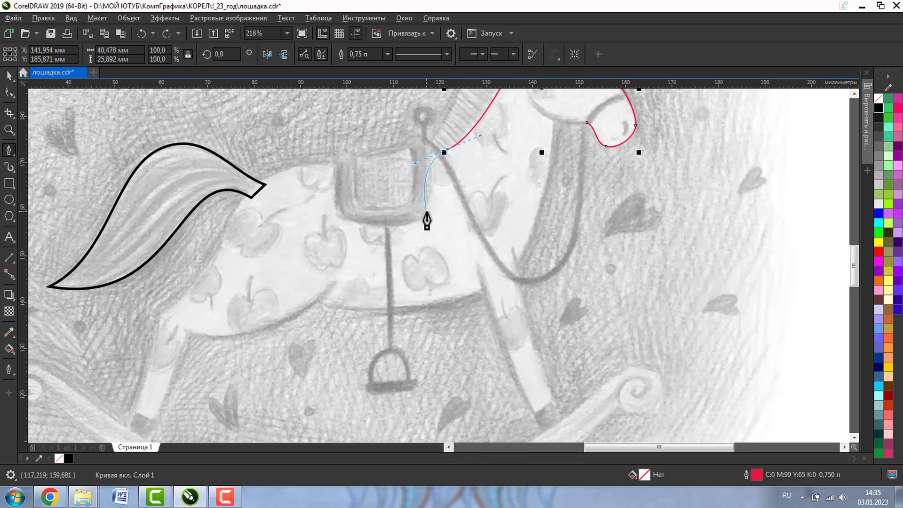
pyautogui.moveTo(304, 167); pyautogui.dragTo(269, 184)
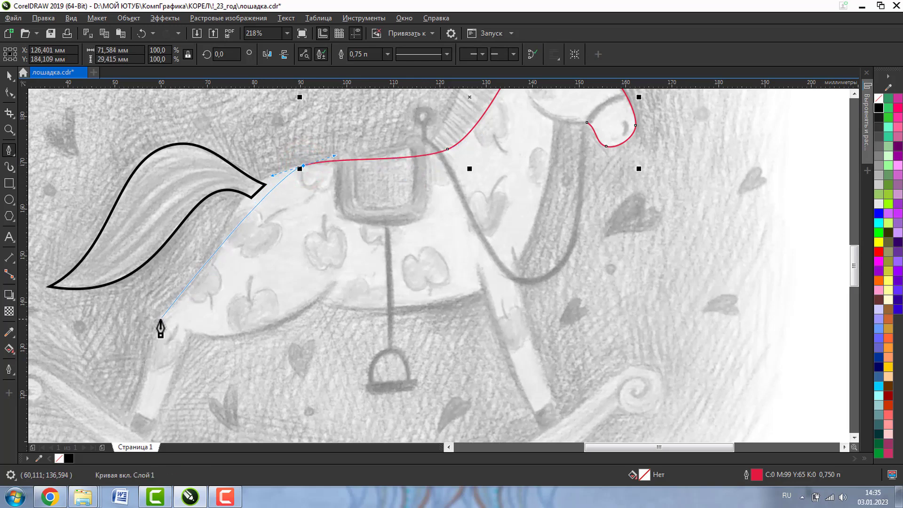
# Trace the hindquarters and hind leg down to the hoof, across its base and up the inner side to the belly
pyautogui.moveTo(157, 316)
pyautogui.mouseDown()
pyautogui.moveTo(141, 323)
pyautogui.moveTo(154, 332)
pyautogui.moveTo(199, 264)
pyautogui.moveTo(174, 302)
pyautogui.moveTo(142, 319)
pyautogui.mouseUp()
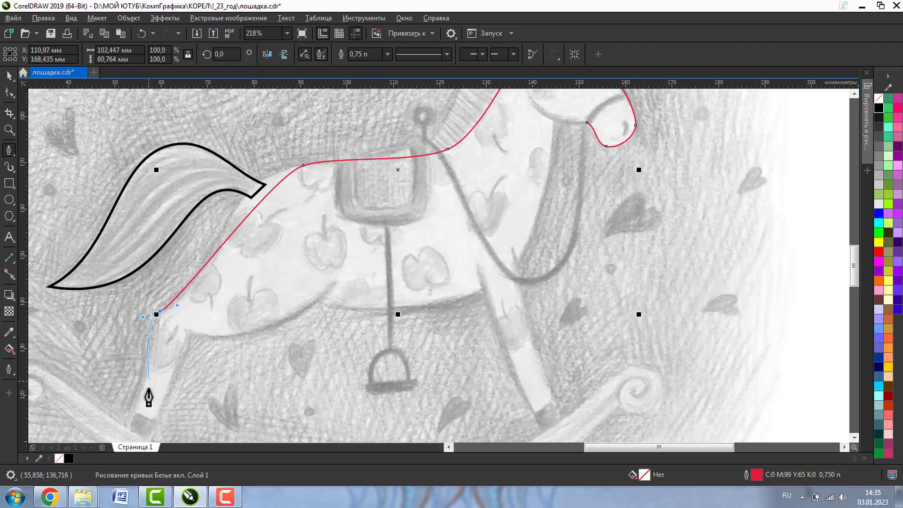
pyautogui.click(128, 431)
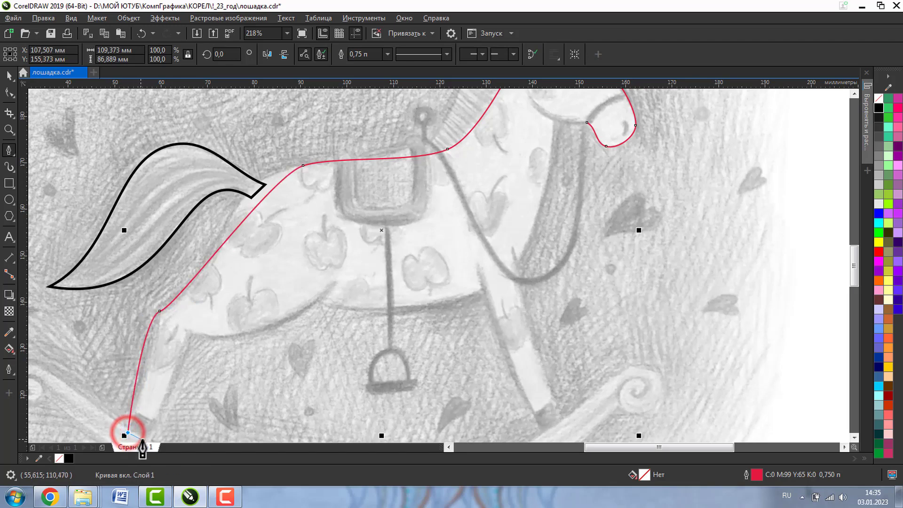
pyautogui.click(145, 441)
pyautogui.click(191, 332)
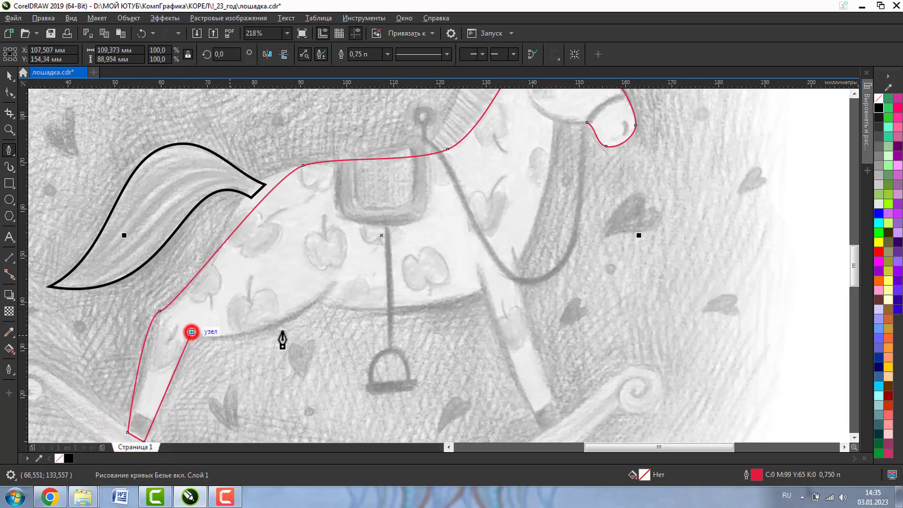
# Close the body outline with straight segments along the belly, up the chest to the throat and back to the chin start node
pyautogui.click(319, 294)
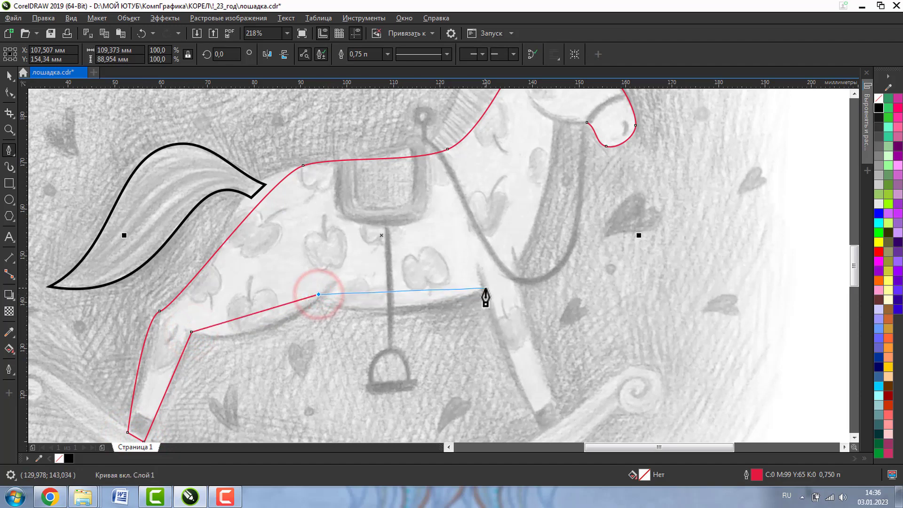
pyautogui.click(480, 289)
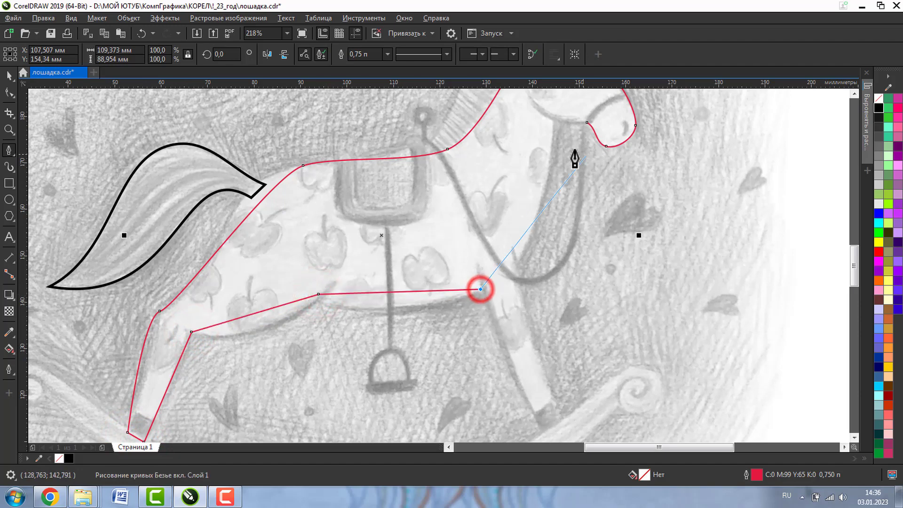
pyautogui.click(554, 121)
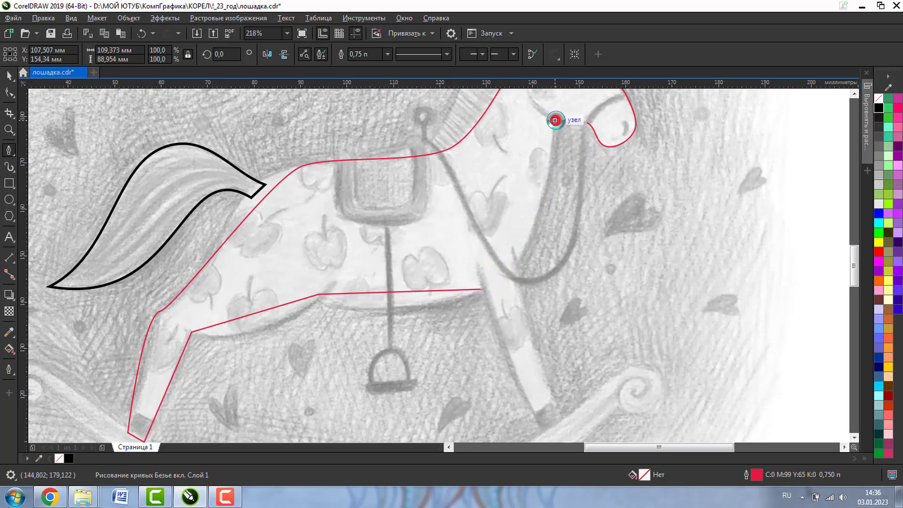
pyautogui.click(588, 123)
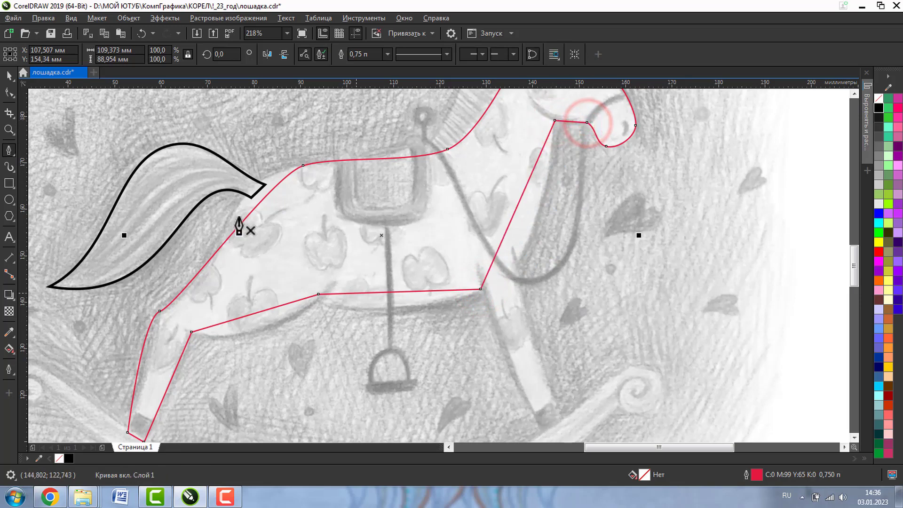
# Convert the belly segment nearest the front leg to a curve and bend it down with its handles to match the sketch
pyautogui.click(11, 93)
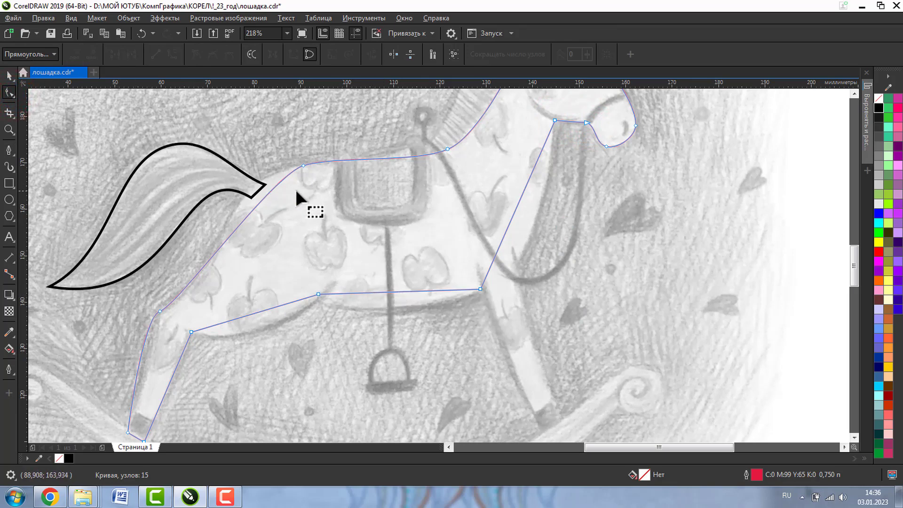
pyautogui.click(373, 292)
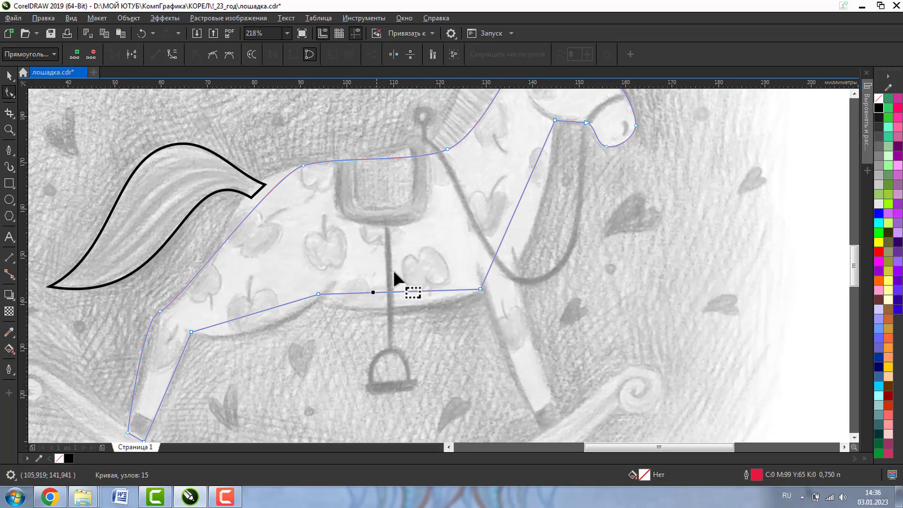
pyautogui.click(170, 51)
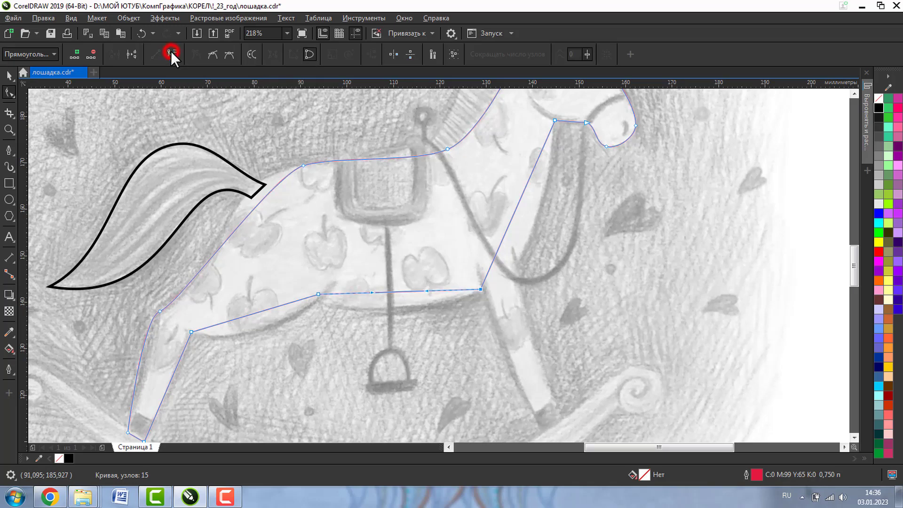
pyautogui.moveTo(371, 294); pyautogui.dragTo(369, 308)
pyautogui.moveTo(426, 291); pyautogui.dragTo(436, 301)
# Lower the middle belly node, convert the segment between it and the hind leg to a curve and bend it down to the sketch
pyautogui.click(9, 130)
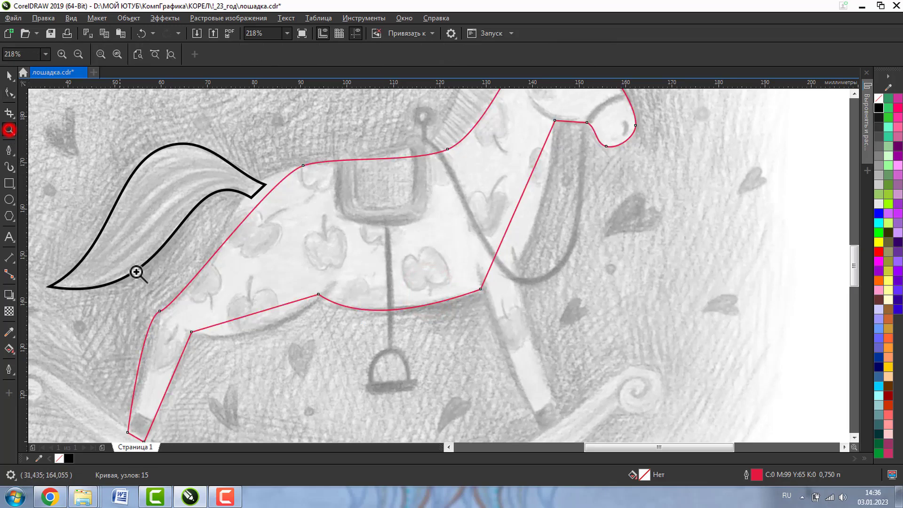
pyautogui.moveTo(140, 250); pyautogui.dragTo(376, 364)
pyautogui.click(10, 94)
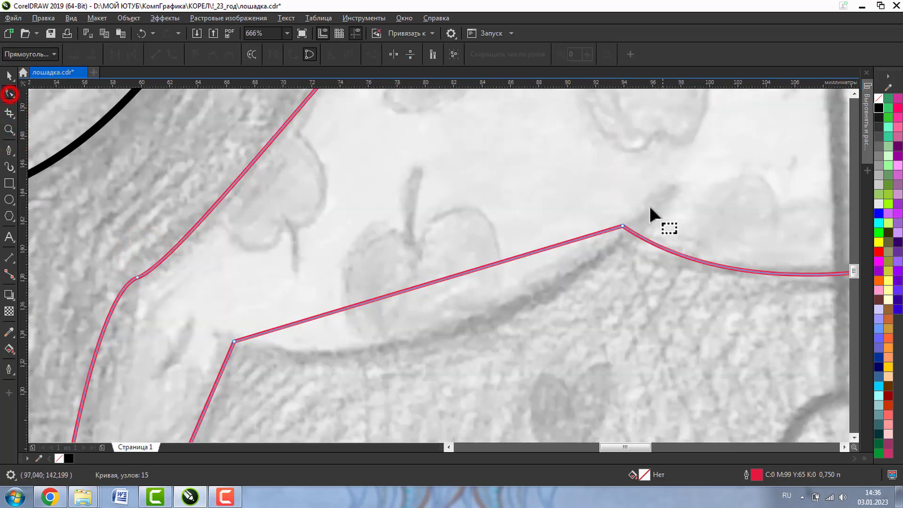
pyautogui.moveTo(621, 228); pyautogui.dragTo(621, 245)
pyautogui.click(345, 312)
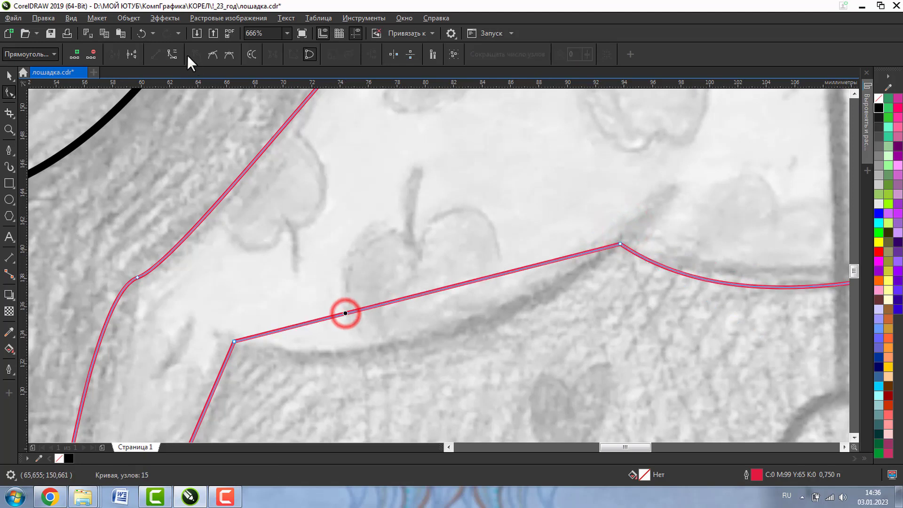
pyautogui.click(169, 54)
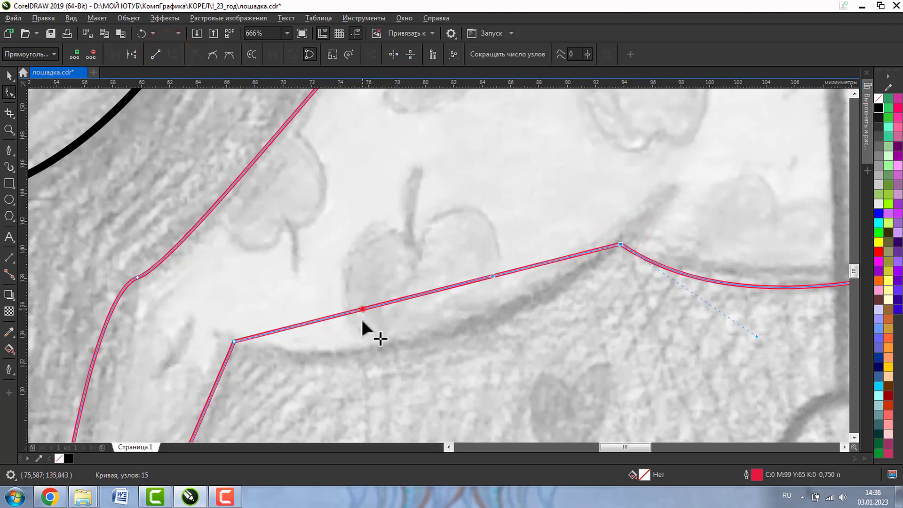
pyautogui.moveTo(362, 320); pyautogui.dragTo(381, 371)
pyautogui.moveTo(495, 288); pyautogui.dragTo(535, 315)
# Turn the node at the rear top of the hind leg into a cusp and swing its lower handle down along the leg
pyautogui.click(138, 277)
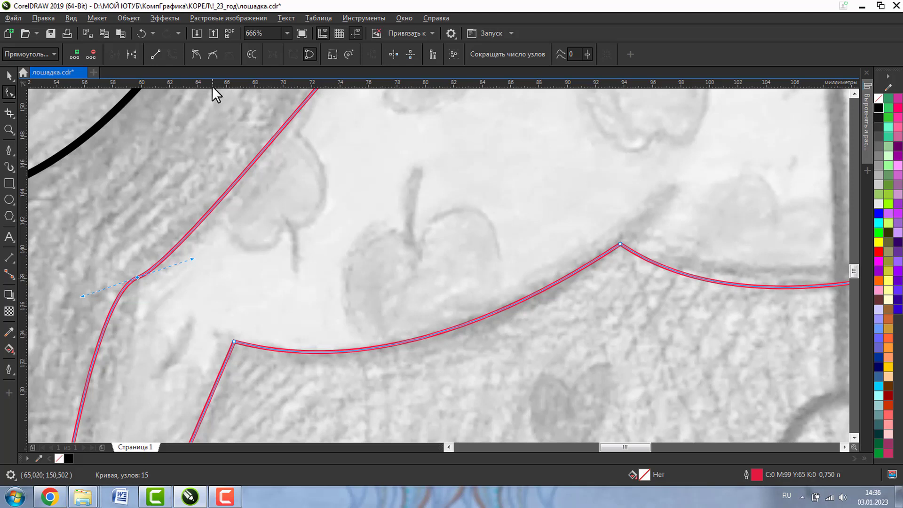
pyautogui.click(195, 54)
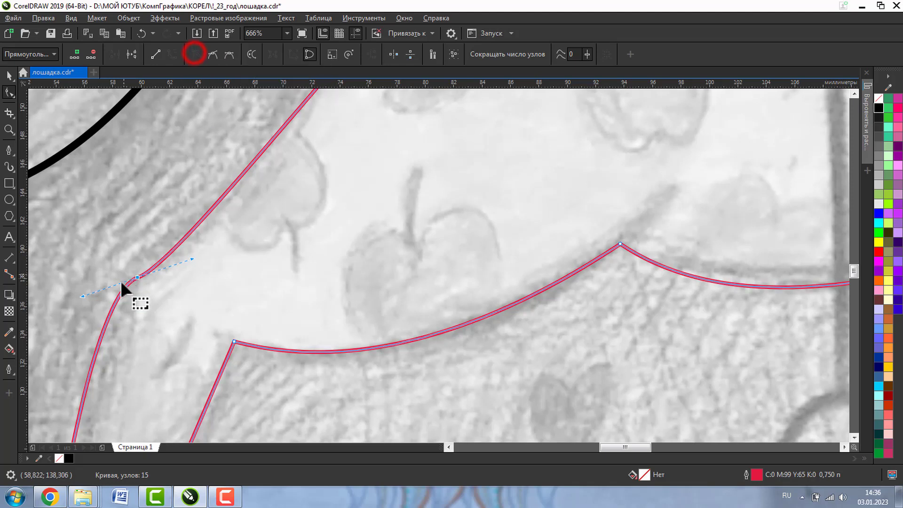
pyautogui.click(138, 277)
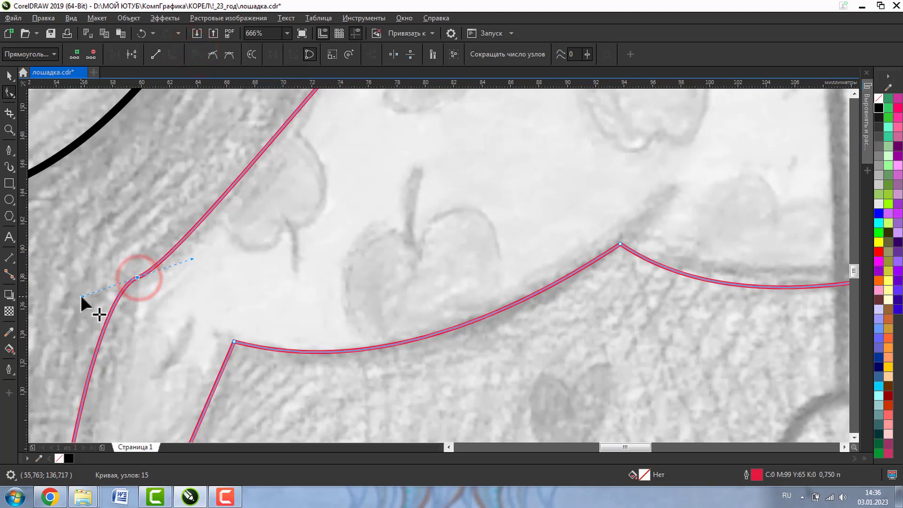
pyautogui.moveTo(80, 295); pyautogui.dragTo(132, 359)
pyautogui.hotkey('ctrl', 'z')
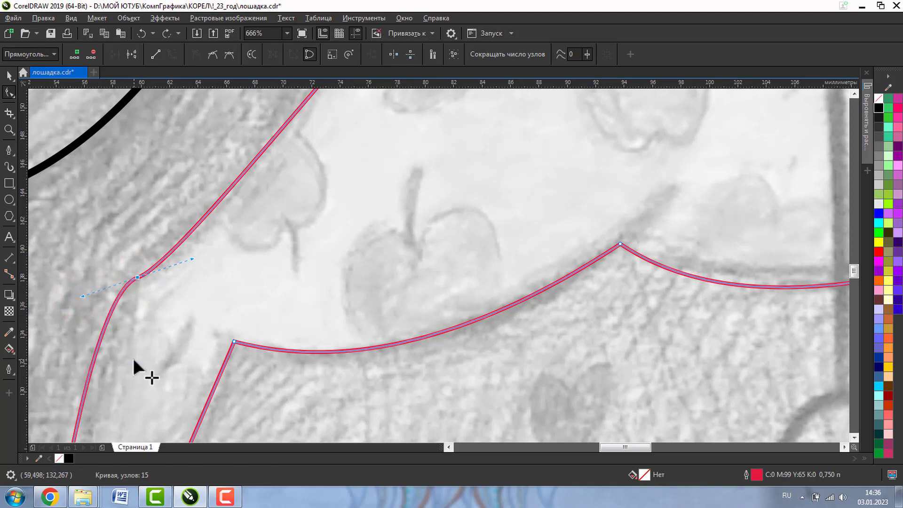
pyautogui.moveTo(81, 296)
pyautogui.mouseDown()
pyautogui.moveTo(102, 318)
pyautogui.moveTo(80, 285)
pyautogui.moveTo(82, 295)
pyautogui.mouseUp()
pyautogui.click(195, 54)
pyautogui.moveTo(79, 295); pyautogui.dragTo(122, 364)
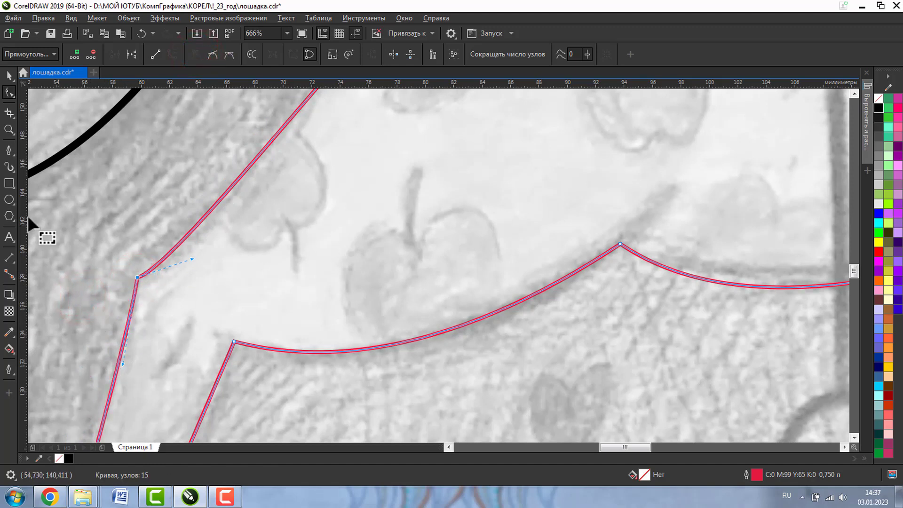
# Adjust the forehead node's handles and shift it slightly inward so the top of the head rounds smoothly
pyautogui.click(10, 92)
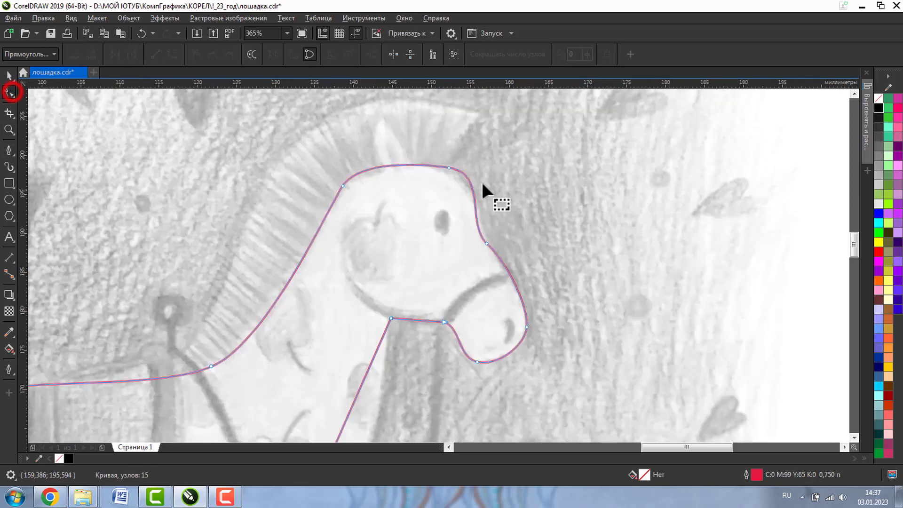
pyautogui.click(449, 168)
pyautogui.moveTo(488, 173); pyautogui.dragTo(451, 174)
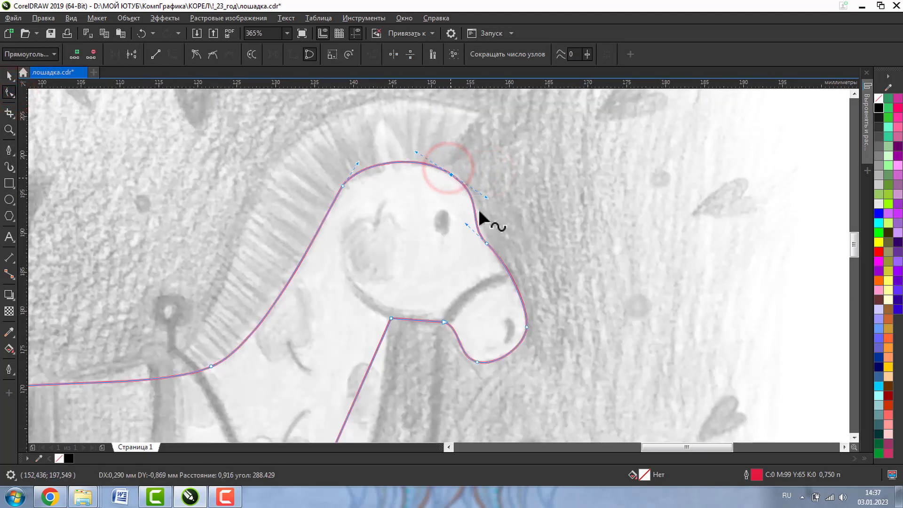
# Convert the throat segment to a curve and turn the chin node's muzzle-side handle down to sharpen the corner
pyautogui.click(442, 321)
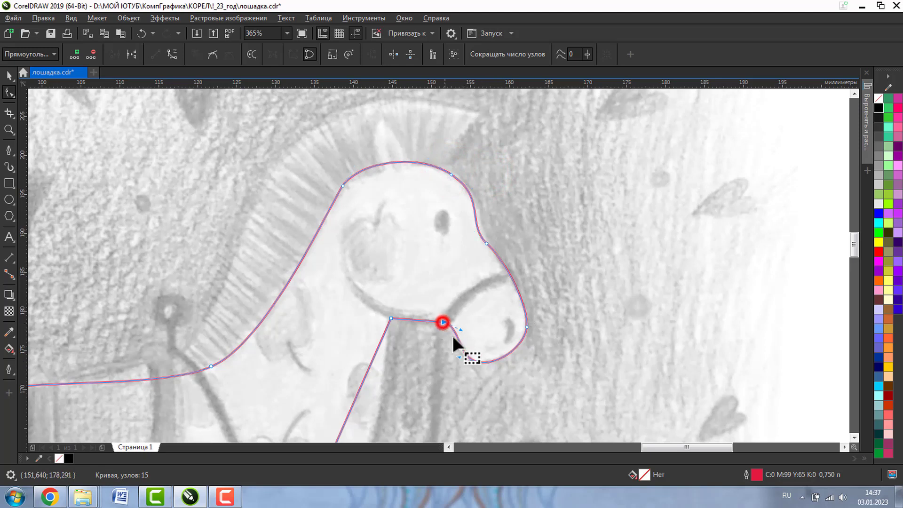
pyautogui.click(410, 320)
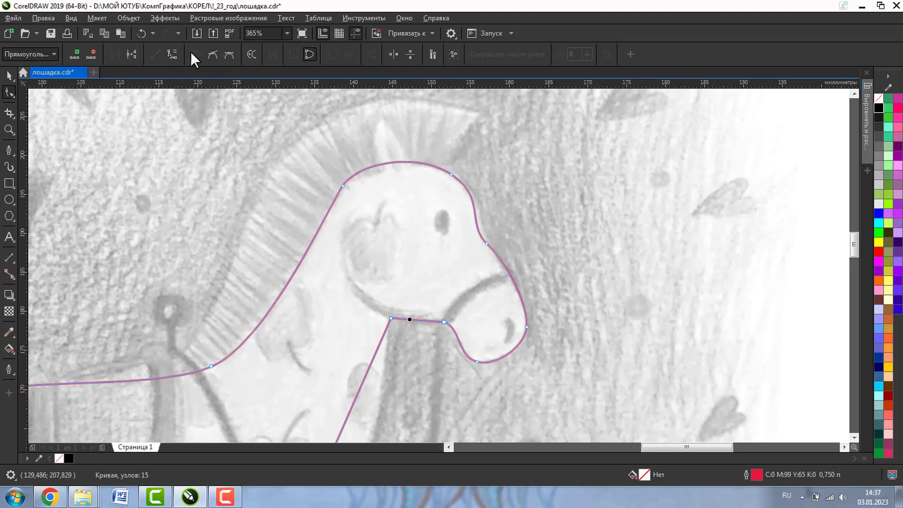
pyautogui.click(171, 54)
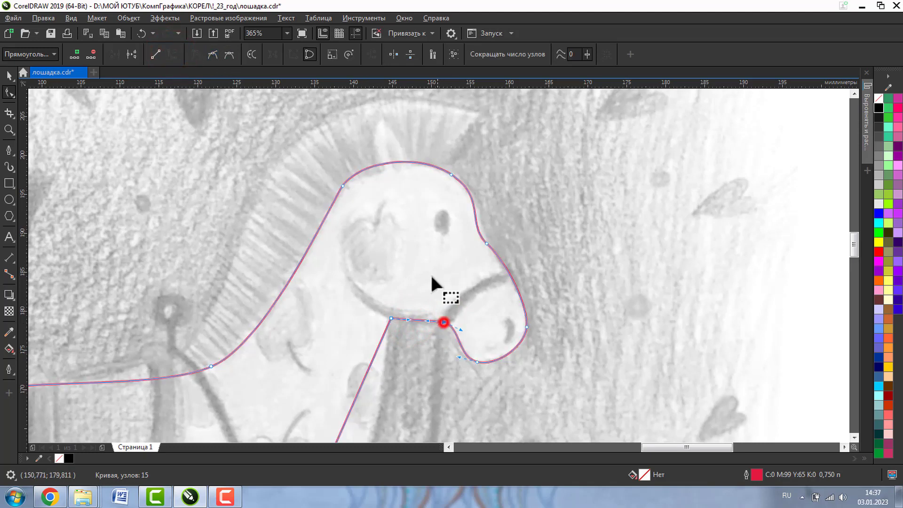
pyautogui.click(460, 333)
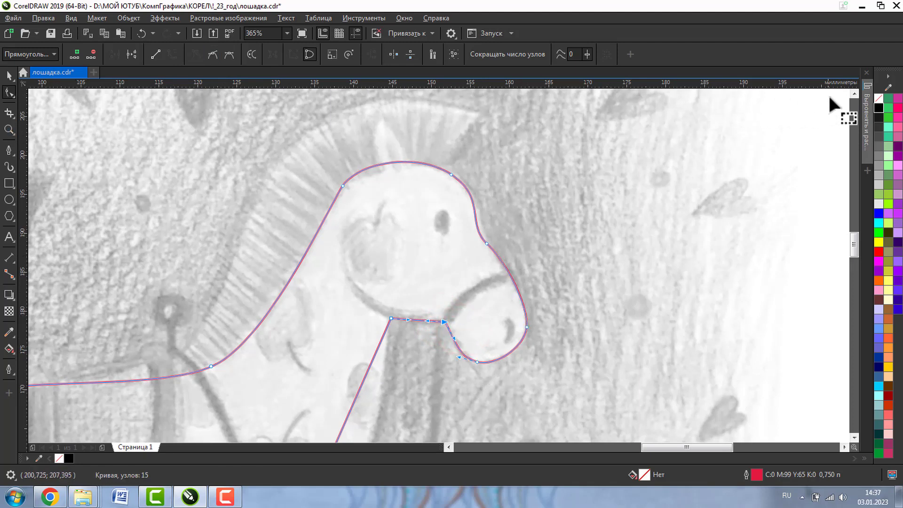
# Draw a circle about 18 mm across beside the head and place a horizontally offset copy overlapping it
pyautogui.click(854, 93)
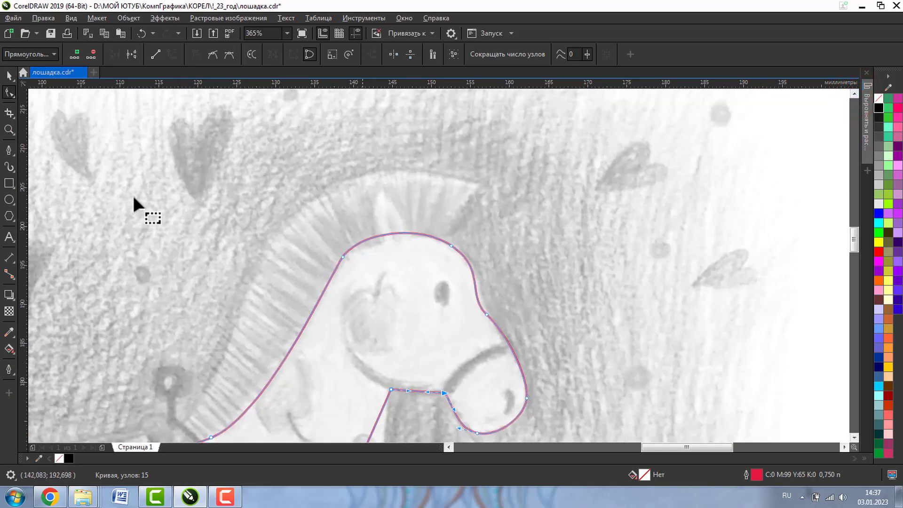
pyautogui.click(9, 200)
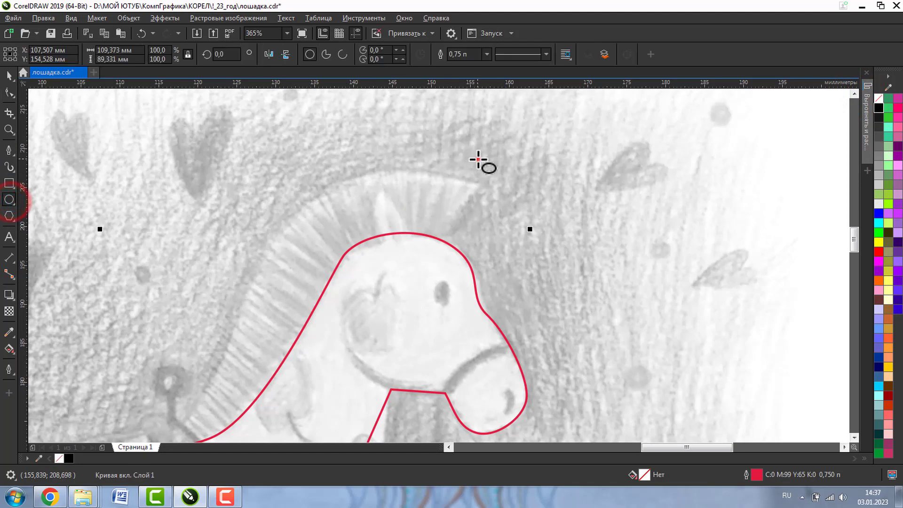
pyautogui.moveTo(477, 159); pyautogui.dragTo(588, 302)
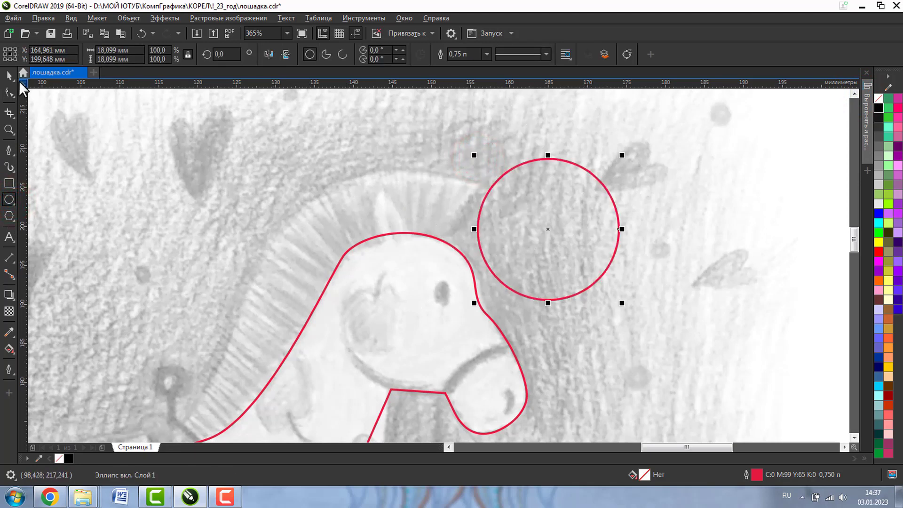
pyautogui.click(10, 75)
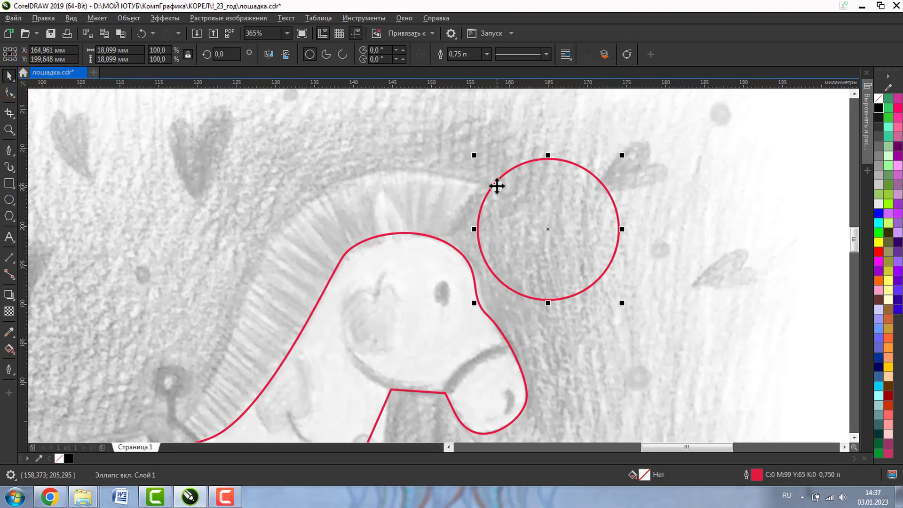
pyautogui.moveTo(510, 187); pyautogui.dragTo(586, 190)
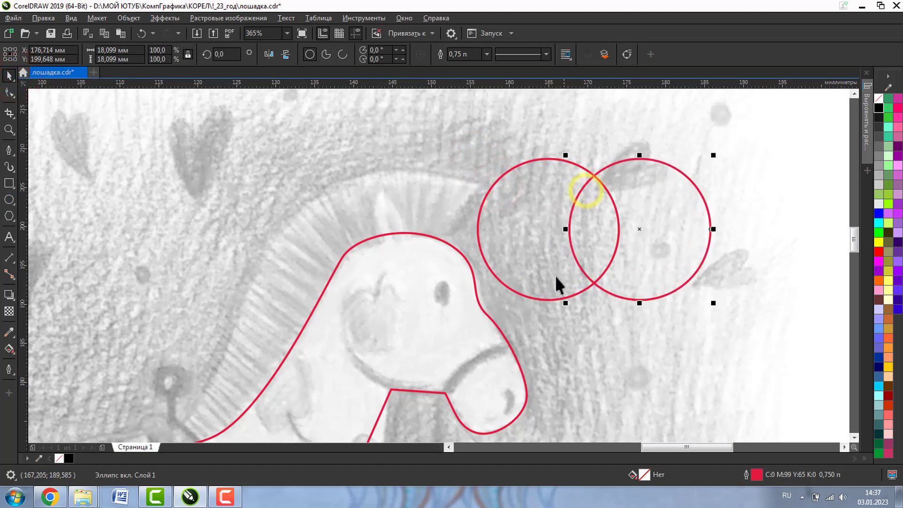
# Intersect the two overlapping circles and move the resulting lens shape onto the mane
pyautogui.keyDown('shift'); pyautogui.click(520, 165); pyautogui.keyUp('shift')
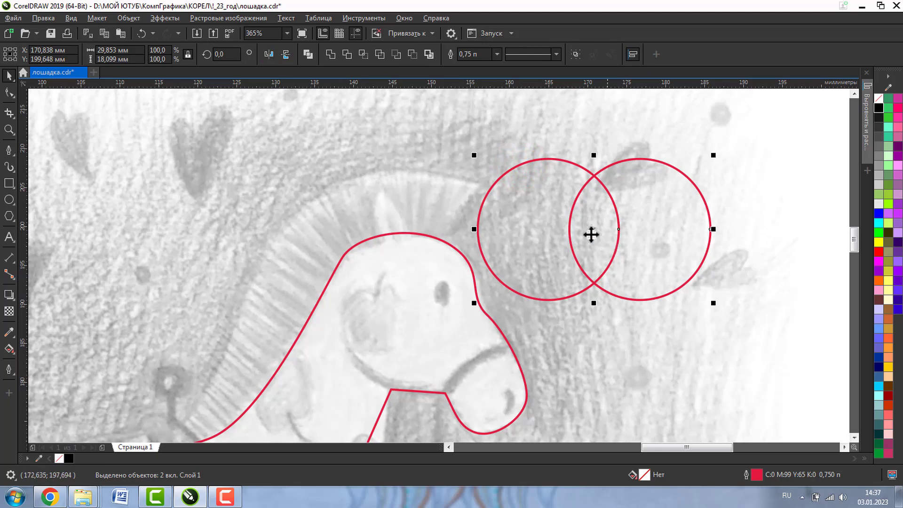
pyautogui.click(362, 54)
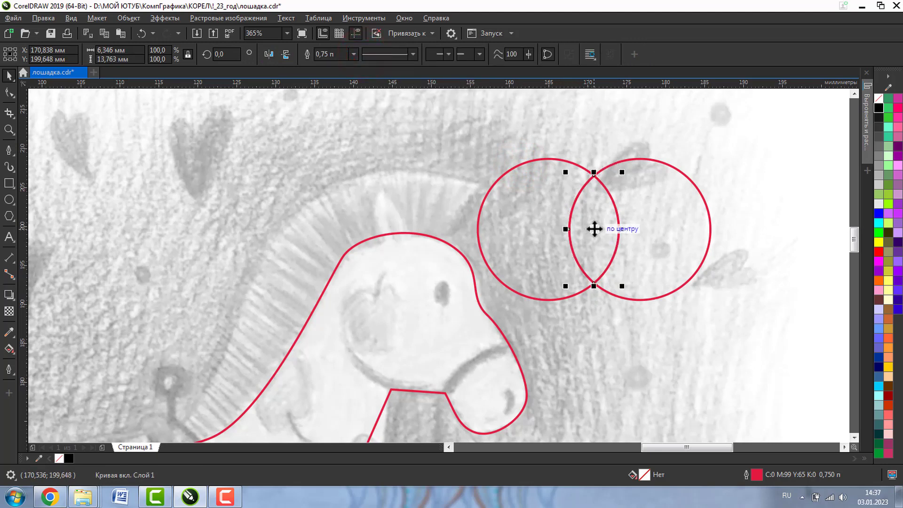
pyautogui.moveTo(594, 228); pyautogui.dragTo(325, 190)
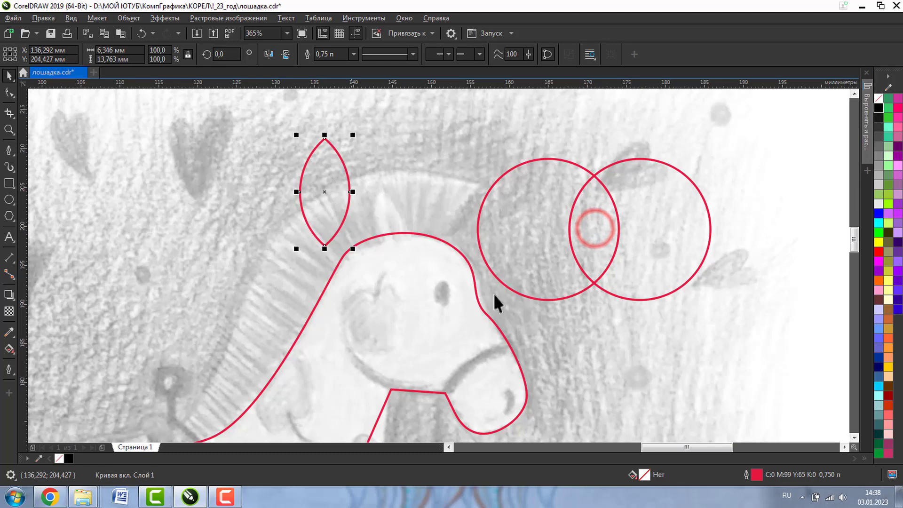
# Delete the two construction circles beside the head
pyautogui.click(606, 188)
pyautogui.press('Delete')
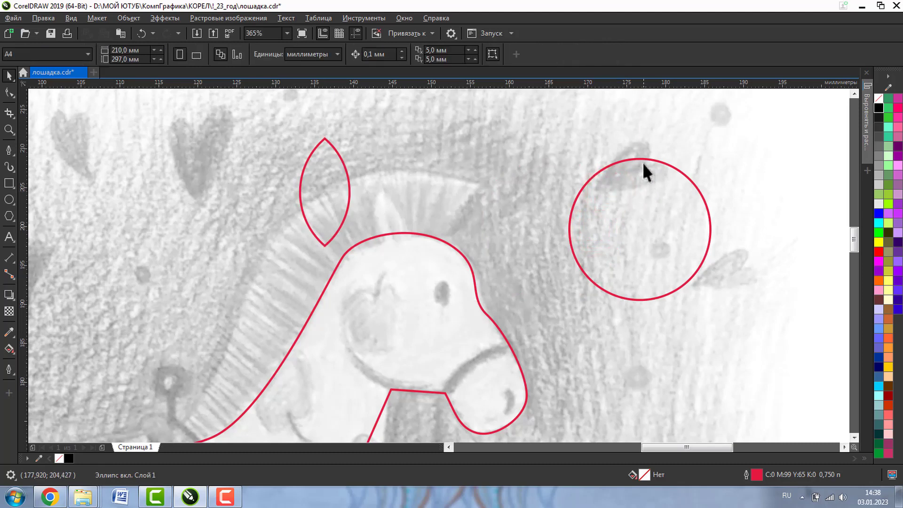
pyautogui.click(643, 157)
pyautogui.press('Delete')
# Scale the lens shape down to about 5 by 10 mm, tilt it about 20 degrees and place it over the sketched ear
pyautogui.click(349, 175)
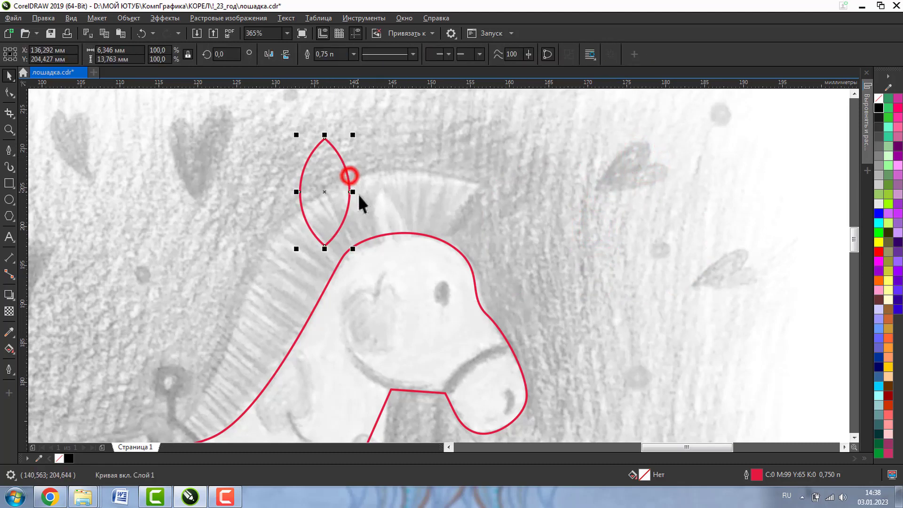
pyautogui.moveTo(353, 192); pyautogui.dragTo(403, 202)
pyautogui.moveTo(389, 163); pyautogui.dragTo(391, 187)
pyautogui.click(397, 206)
# Move the ear shape slightly up over the sketched ear and narrow it to about 4.5 mm wide
pyautogui.click(9, 128)
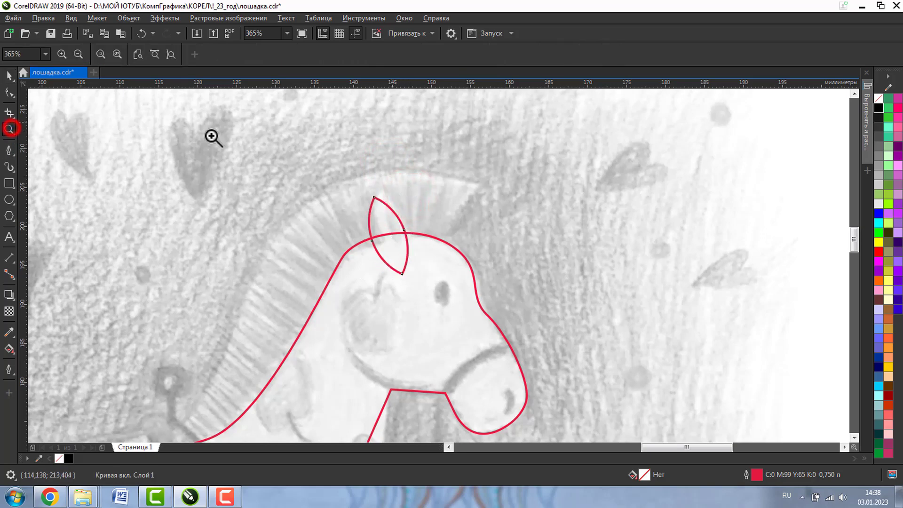
pyautogui.click(346, 178)
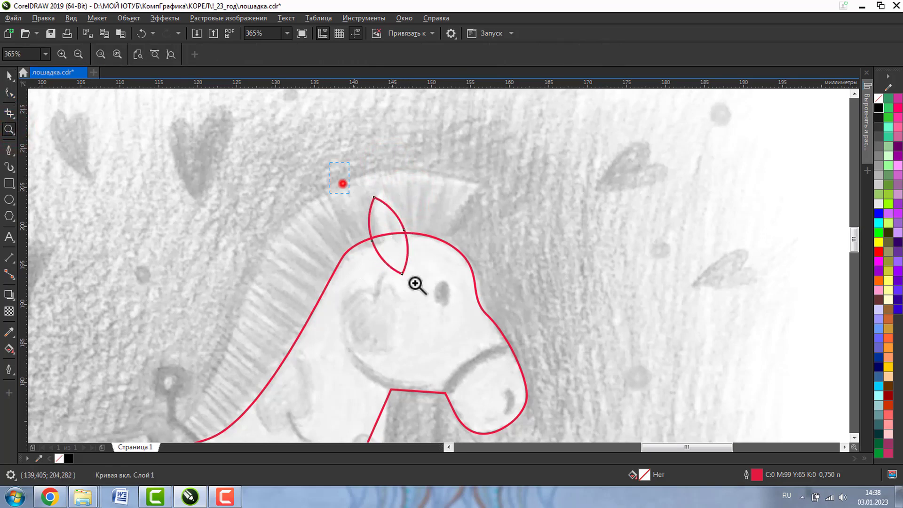
pyautogui.click(9, 75)
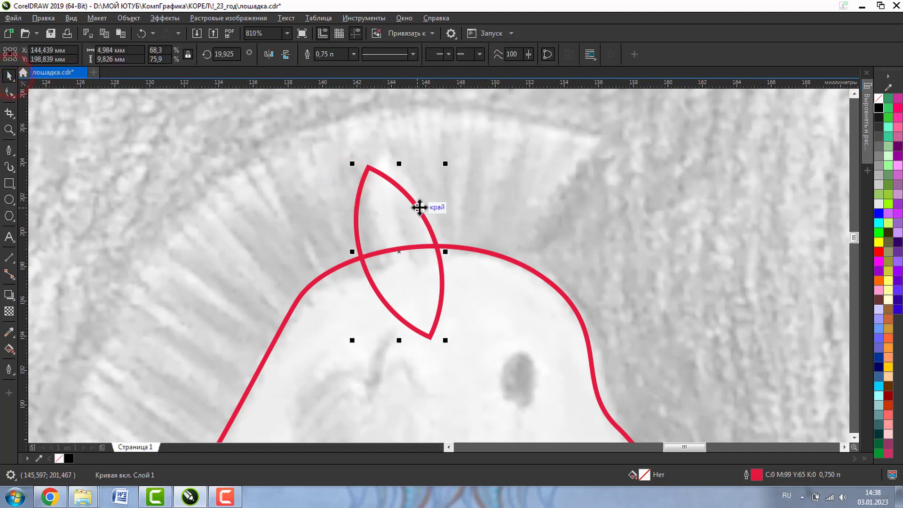
pyautogui.moveTo(417, 205); pyautogui.dragTo(425, 194)
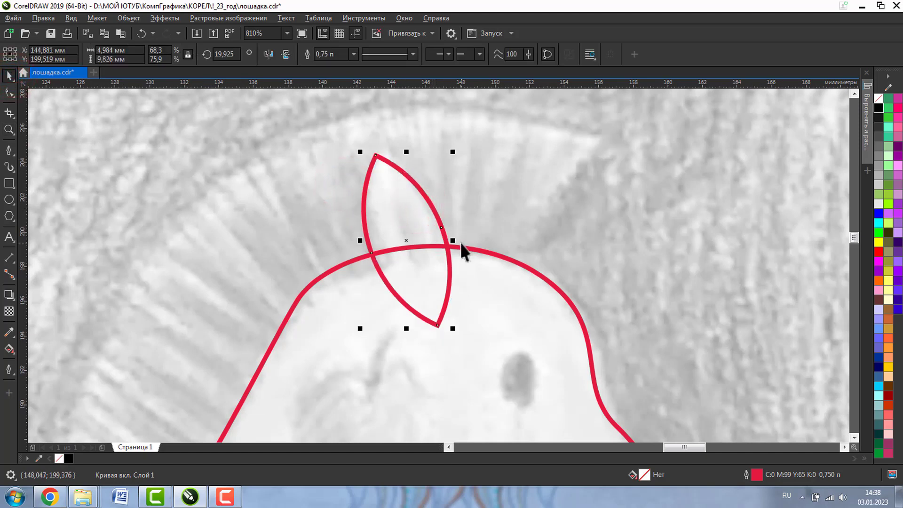
pyautogui.moveTo(456, 240); pyautogui.dragTo(448, 240)
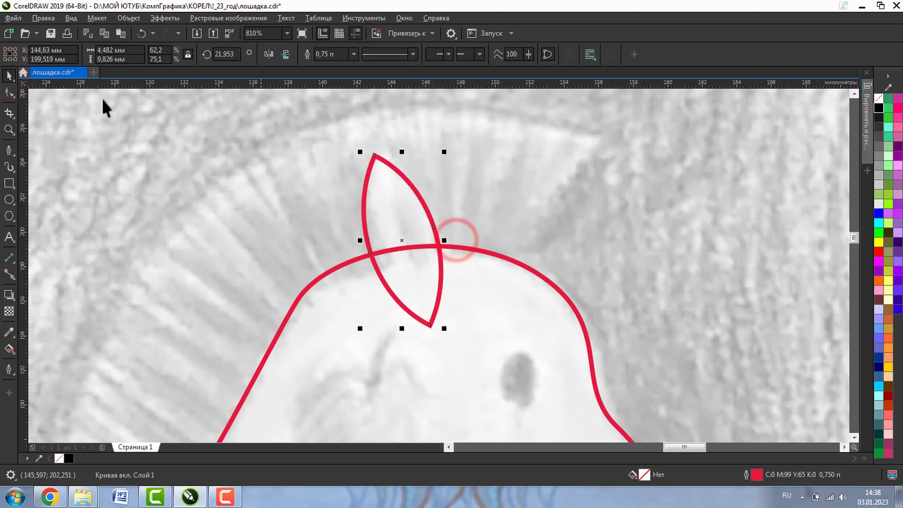
# Try to reshape the ear by moving its tip and rear-edge nodes, and undo the node edits
pyautogui.click(10, 93)
pyautogui.click(433, 225)
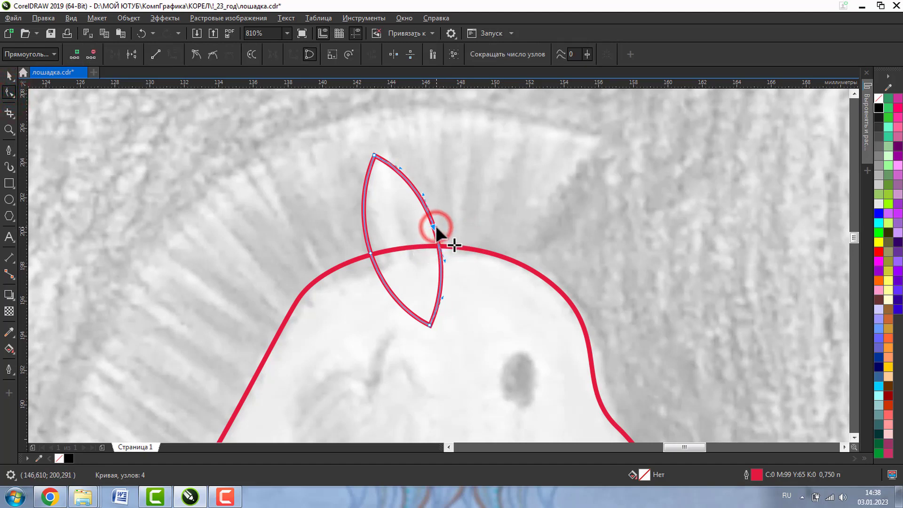
pyautogui.moveTo(374, 156); pyautogui.dragTo(380, 144)
pyautogui.moveTo(371, 251)
pyautogui.mouseDown()
pyautogui.moveTo(369, 242)
pyautogui.moveTo(365, 249)
pyautogui.mouseUp()
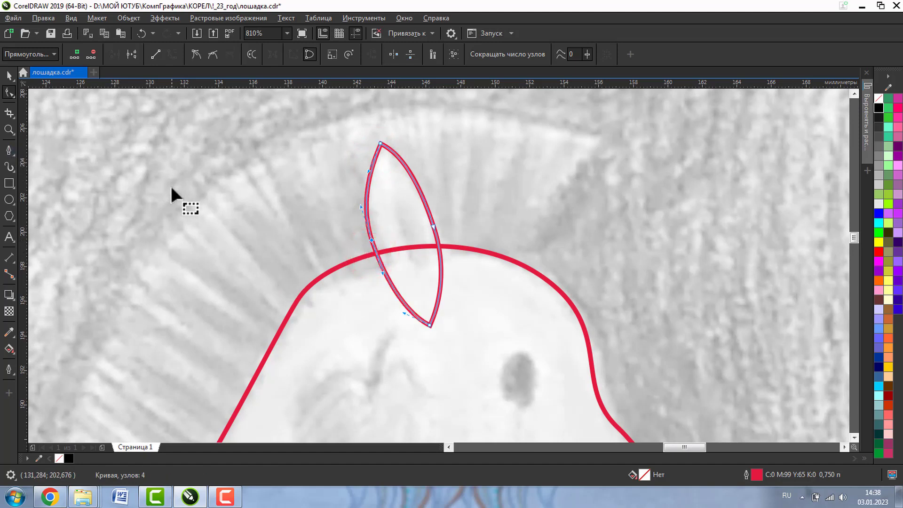
pyautogui.hotkey('ctrl', 'z')
pyautogui.hotkey('ctrl', 'z')
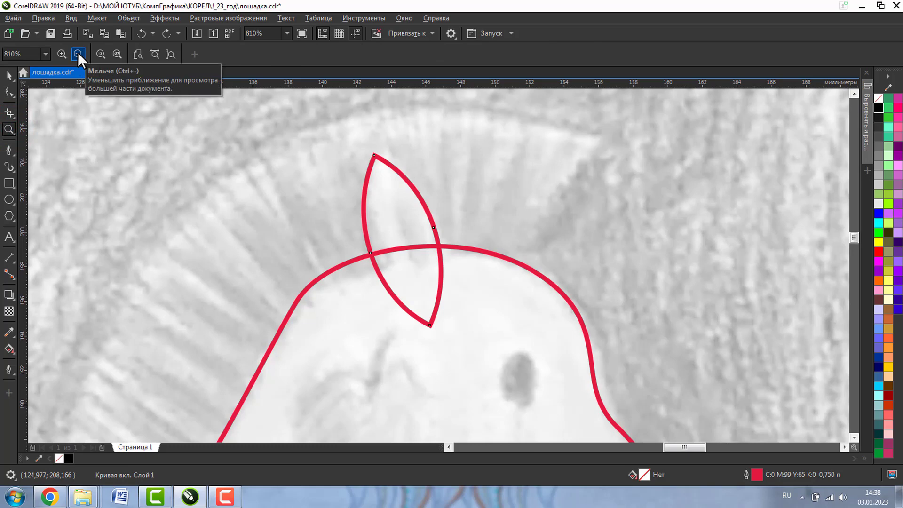
pyautogui.click(79, 53)
pyautogui.click(78, 53)
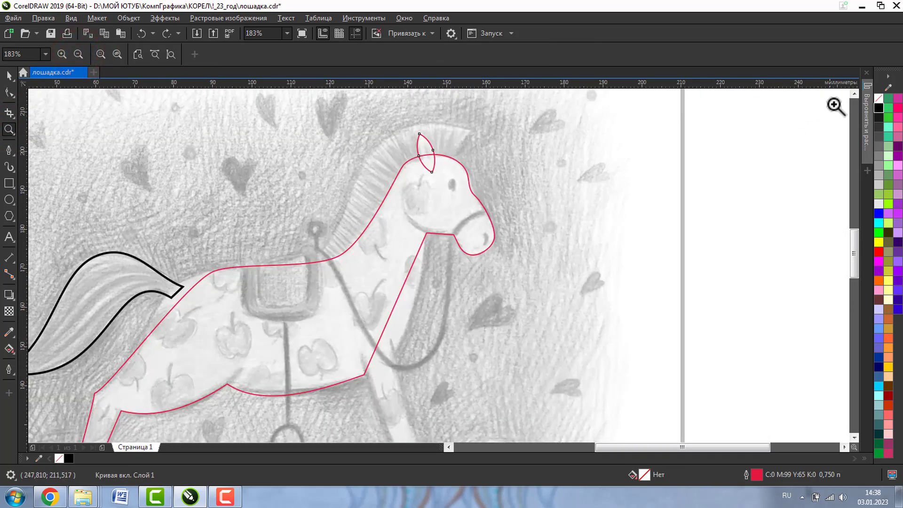
pyautogui.click(853, 92)
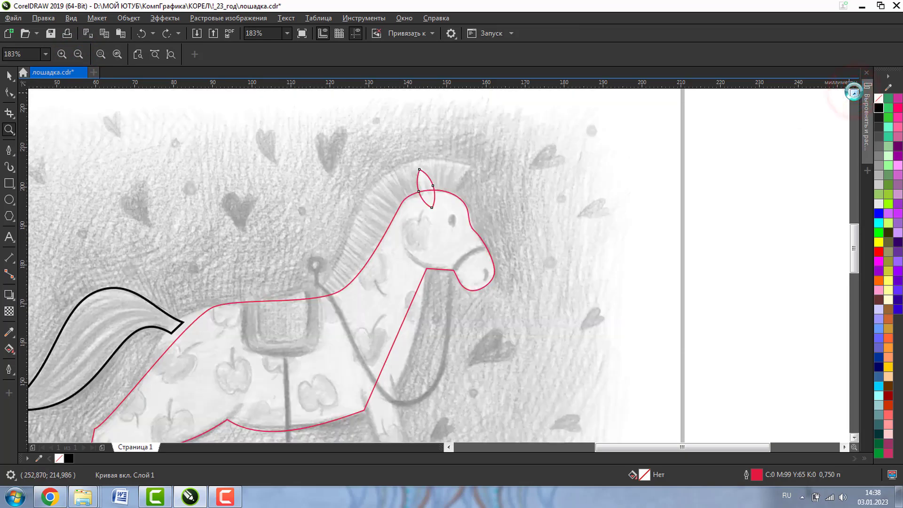
# Convert the straight chest line between the throat and the belly corner to a curve and bend it along the sketched chest
pyautogui.click(494, 208)
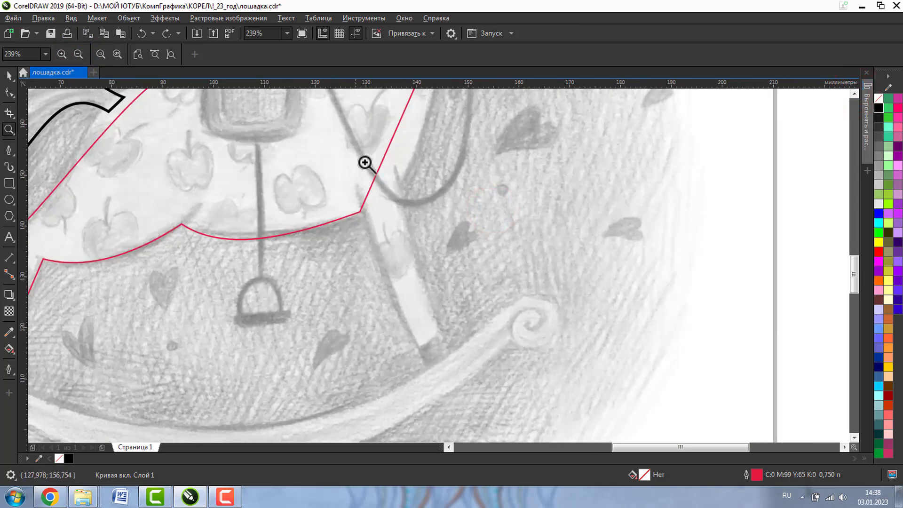
pyautogui.click(854, 94)
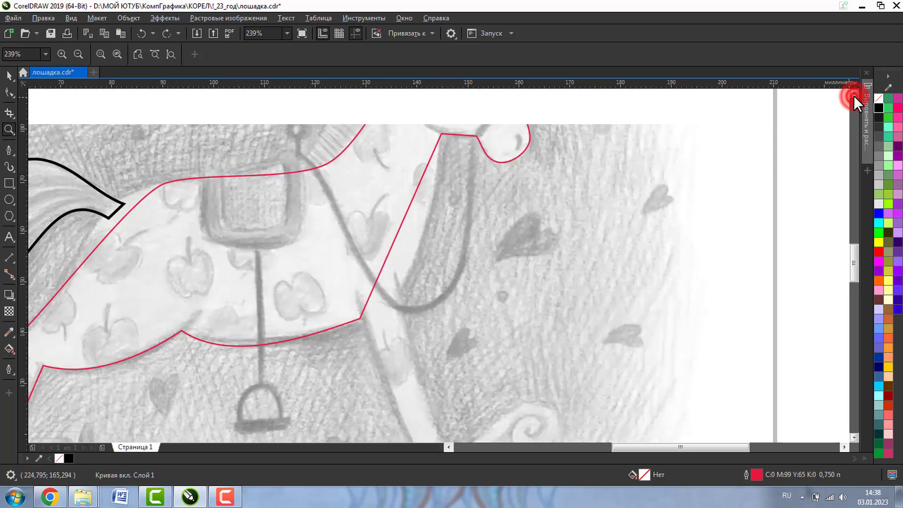
pyautogui.click(9, 91)
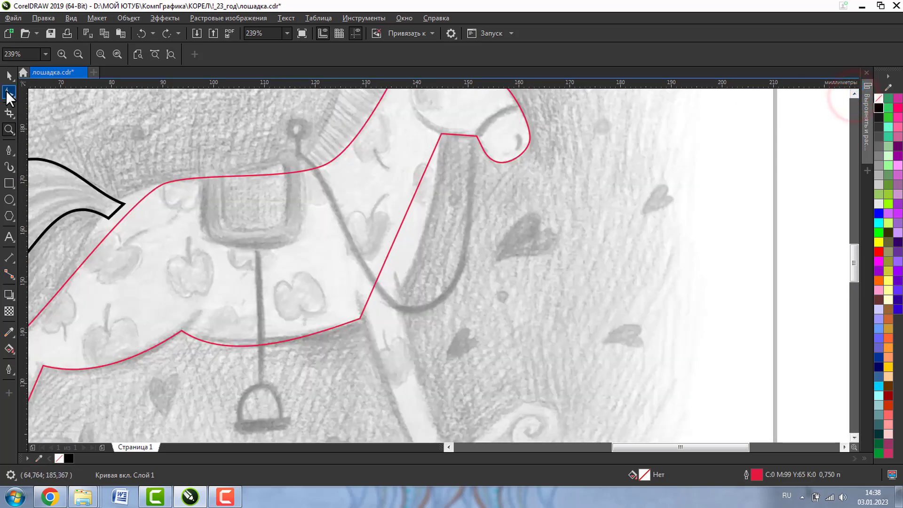
pyautogui.click(359, 318)
pyautogui.click(359, 318)
pyautogui.doubleClick(360, 318)
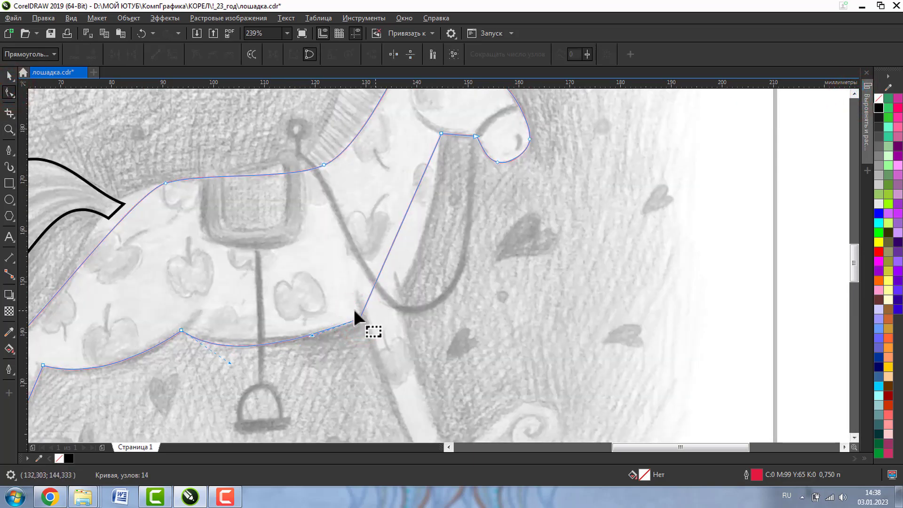
pyautogui.click(370, 296)
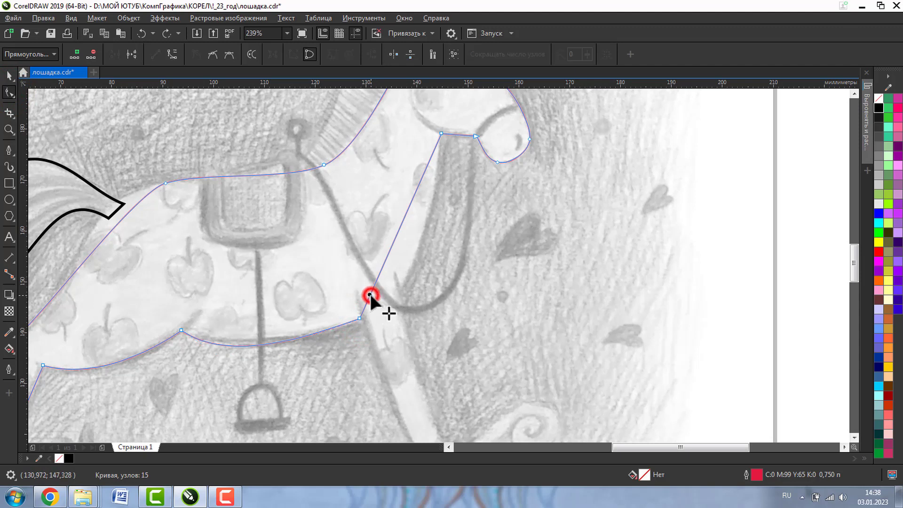
pyautogui.click(168, 53)
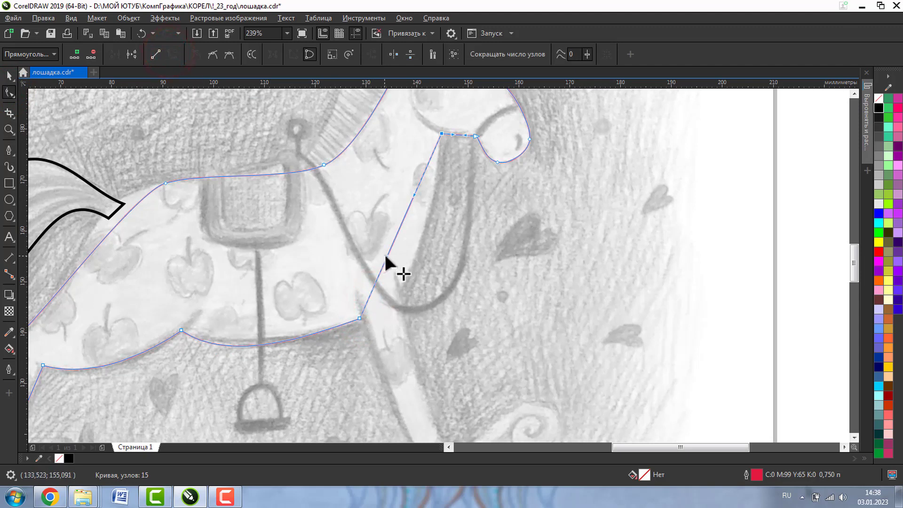
pyautogui.moveTo(386, 258); pyautogui.dragTo(444, 275)
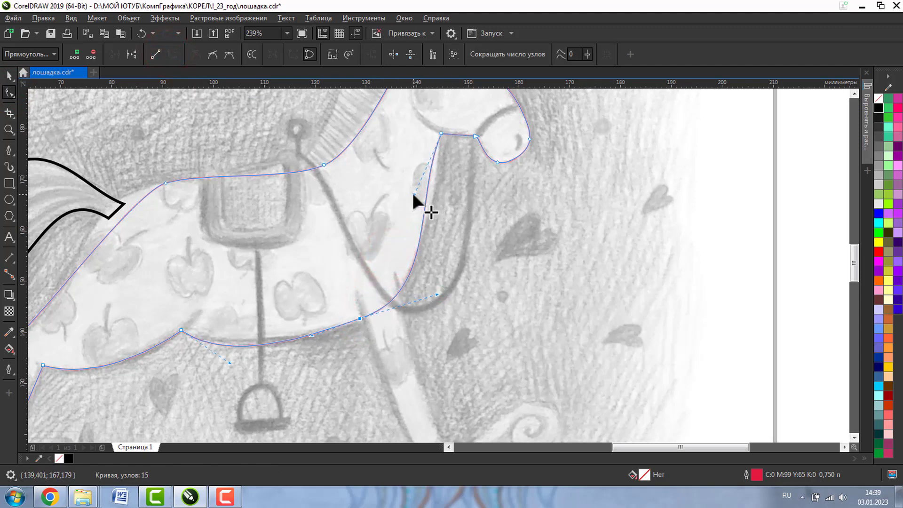
pyautogui.moveTo(414, 194); pyautogui.dragTo(433, 185)
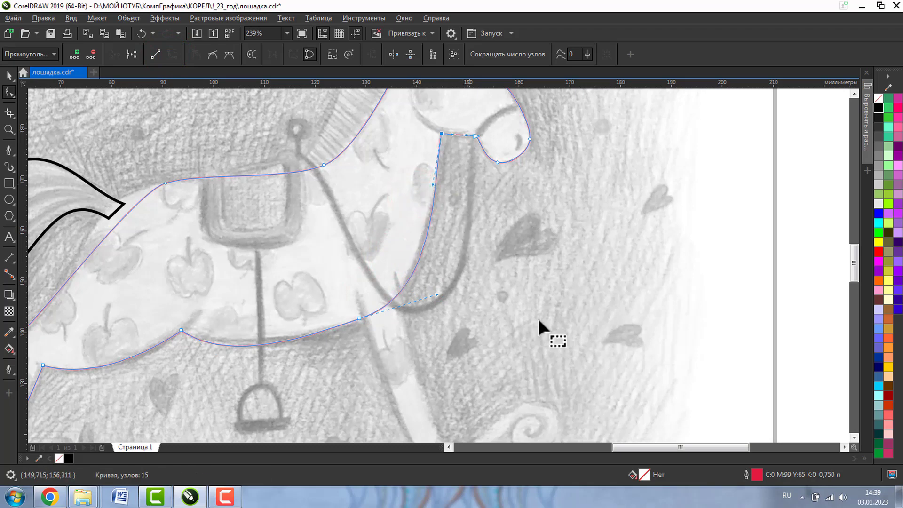
# Draw a closed four-corner outline about 19 by 43 mm over the sketched front leg, overlapping the body and the rocker
pyautogui.click(854, 437)
pyautogui.click(854, 437)
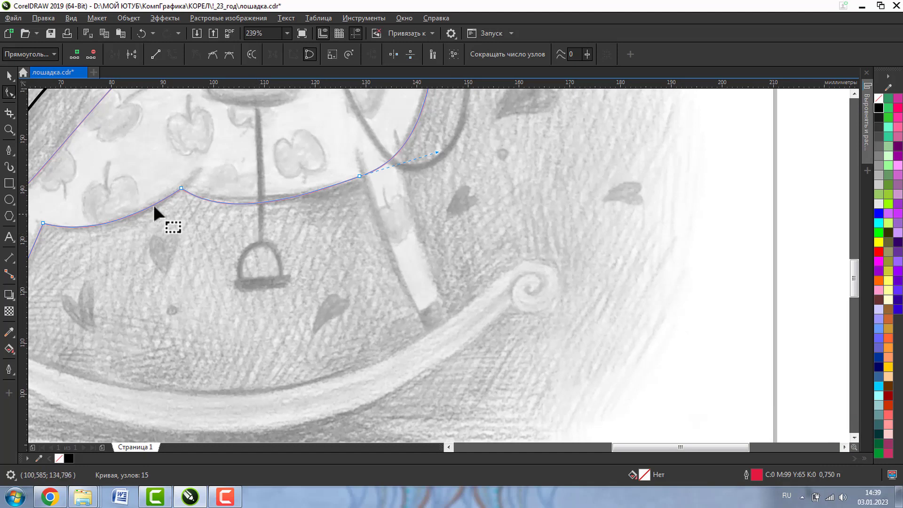
pyautogui.click(6, 151)
pyautogui.click(357, 149)
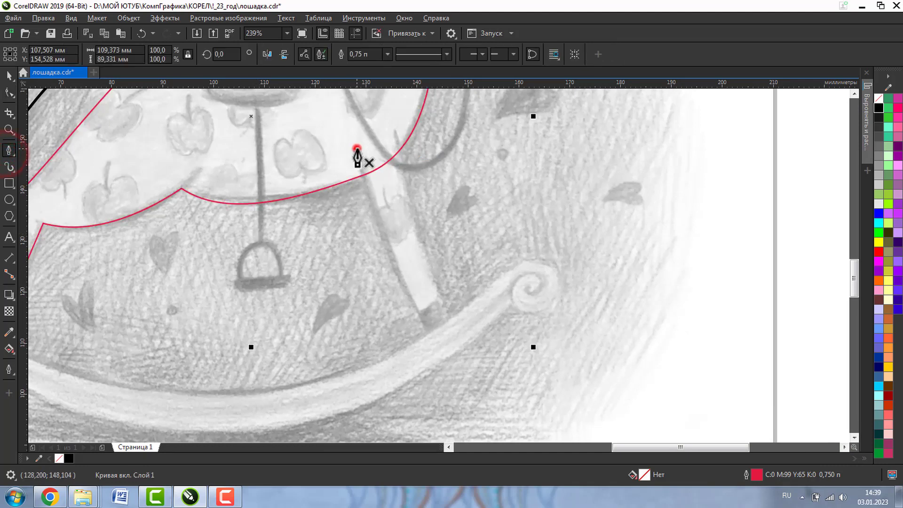
pyautogui.click(392, 128)
pyautogui.click(455, 328)
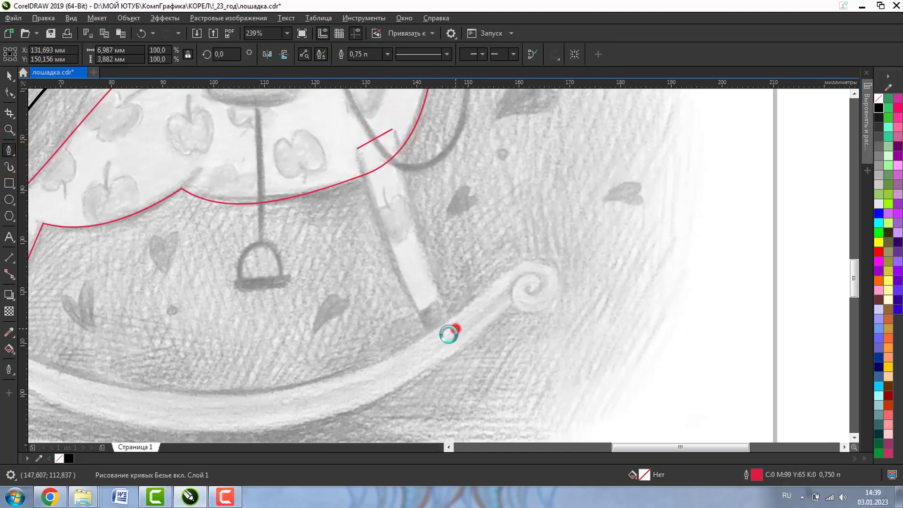
pyautogui.click(430, 346)
pyautogui.click(357, 148)
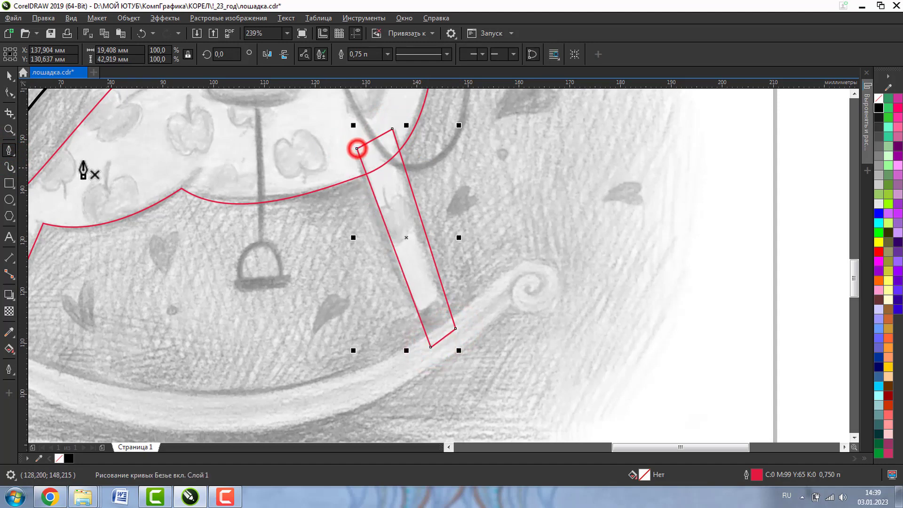
# Convert both long straight sides of the front leg outline to curves
pyautogui.click(9, 94)
pyautogui.click(390, 238)
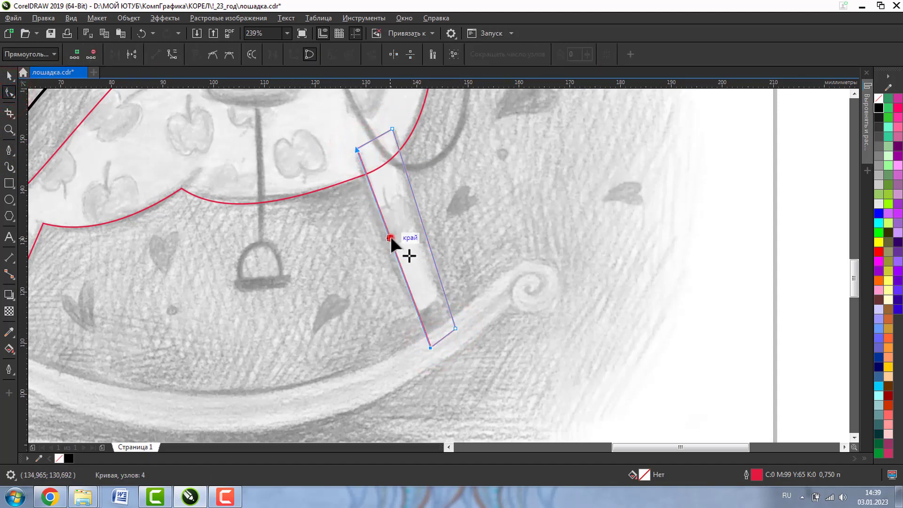
pyautogui.click(383, 223)
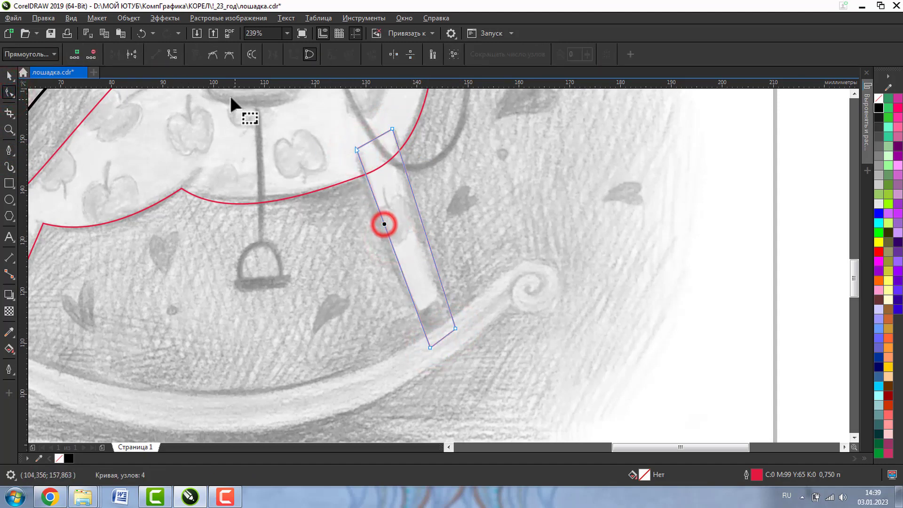
pyautogui.click(169, 54)
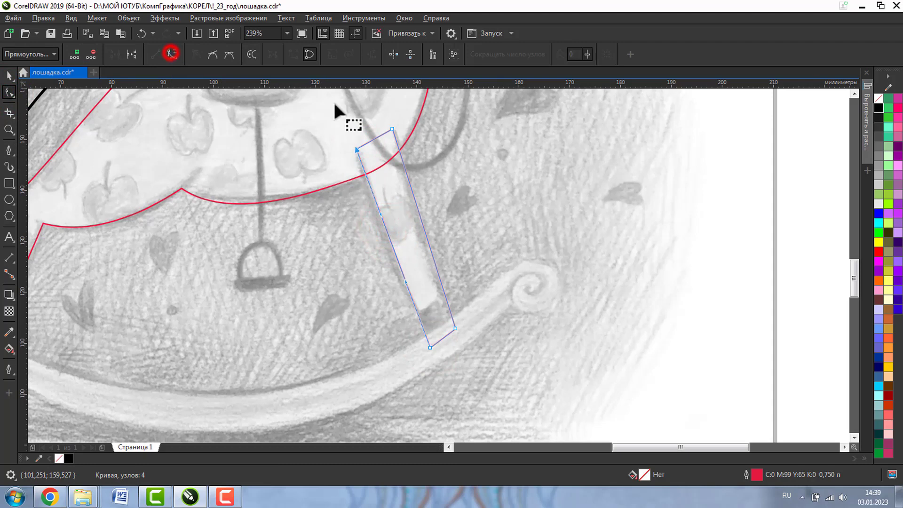
pyautogui.click(419, 214)
pyautogui.click(172, 54)
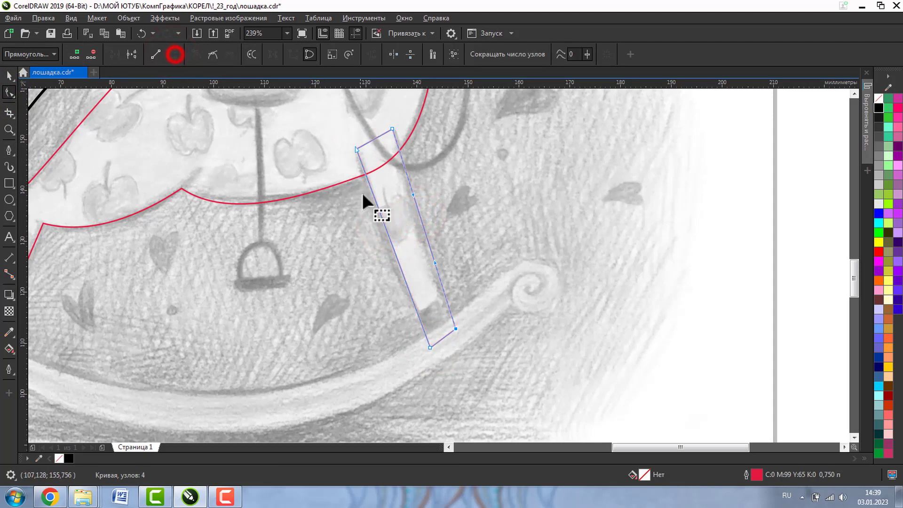
# Move the leg's rear upper corner outward, bend both long sides to the sketch and shift the rear bottom corner slightly inward
pyautogui.click(357, 149)
pyautogui.moveTo(357, 148); pyautogui.dragTo(350, 150)
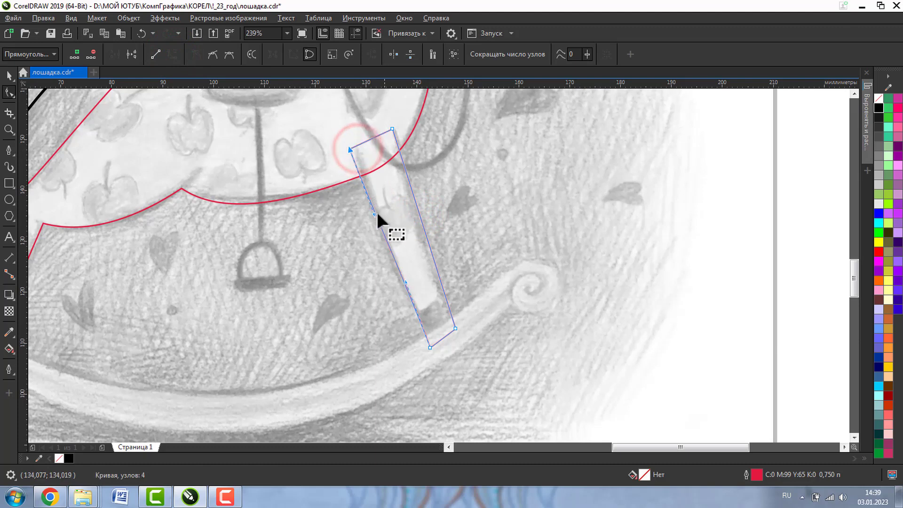
pyautogui.moveTo(405, 282); pyautogui.dragTo(401, 294)
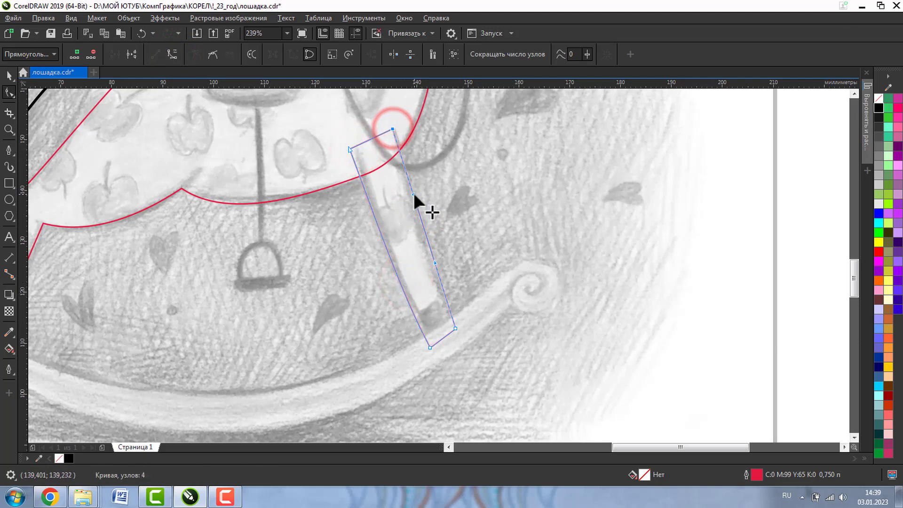
pyautogui.moveTo(412, 194); pyautogui.dragTo(406, 192)
pyautogui.click(433, 261)
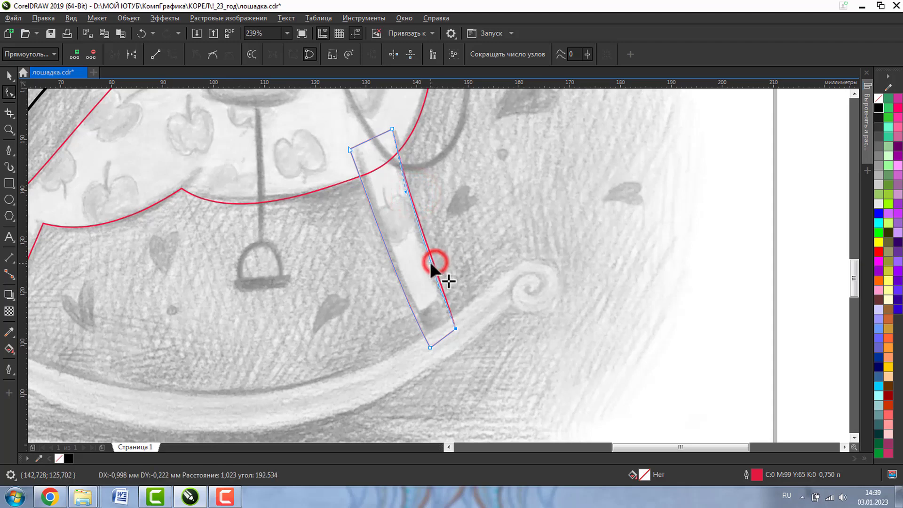
pyautogui.click(430, 347)
pyautogui.moveTo(434, 349); pyautogui.dragTo(433, 343)
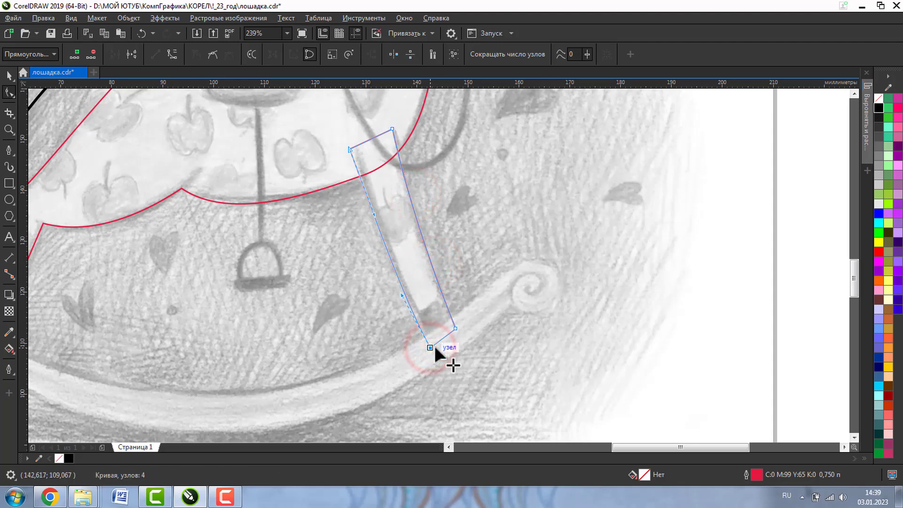
# Fill the front leg with orange (#FF6600) and the horse's body with purple (#9966CC)
pyautogui.click(9, 129)
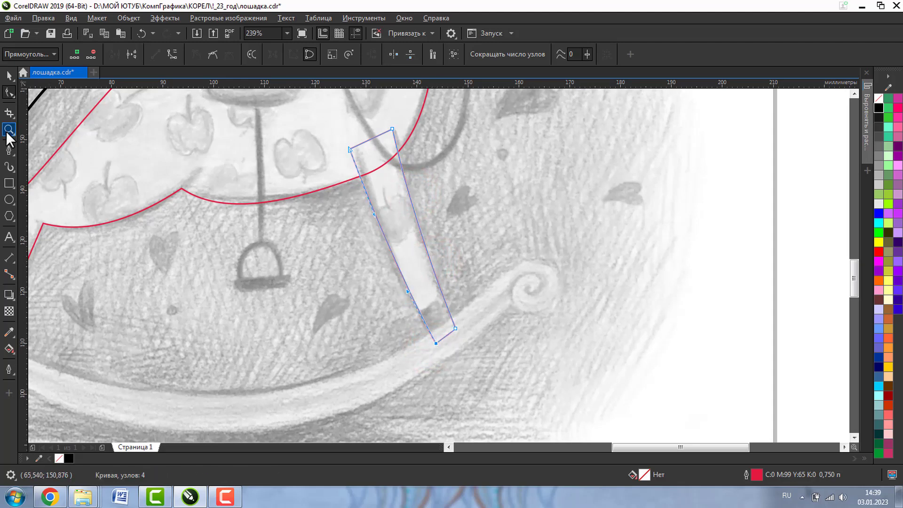
pyautogui.click(77, 54)
pyautogui.click(9, 76)
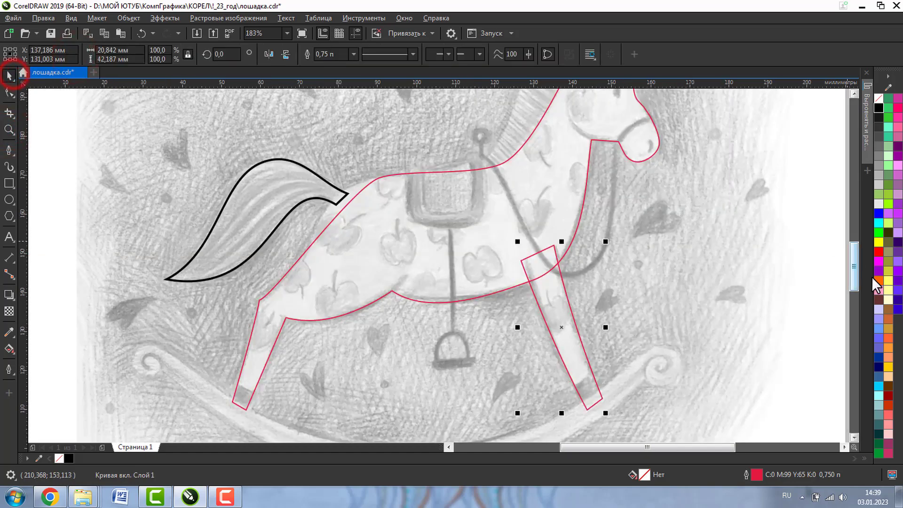
pyautogui.click(877, 280)
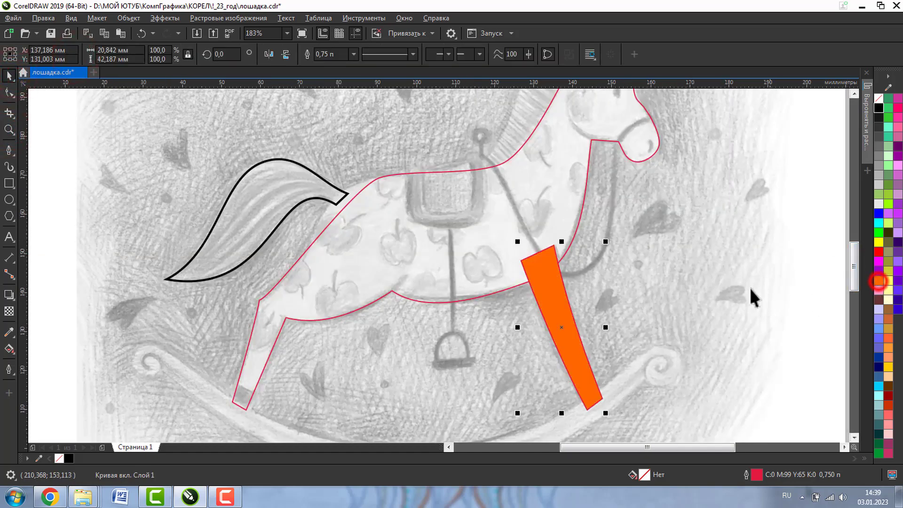
pyautogui.click(479, 168)
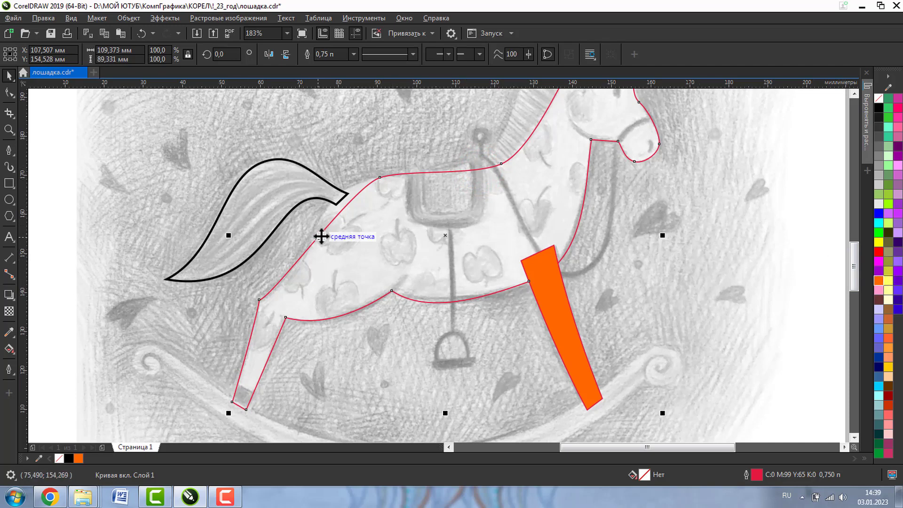
pyautogui.click(887, 271)
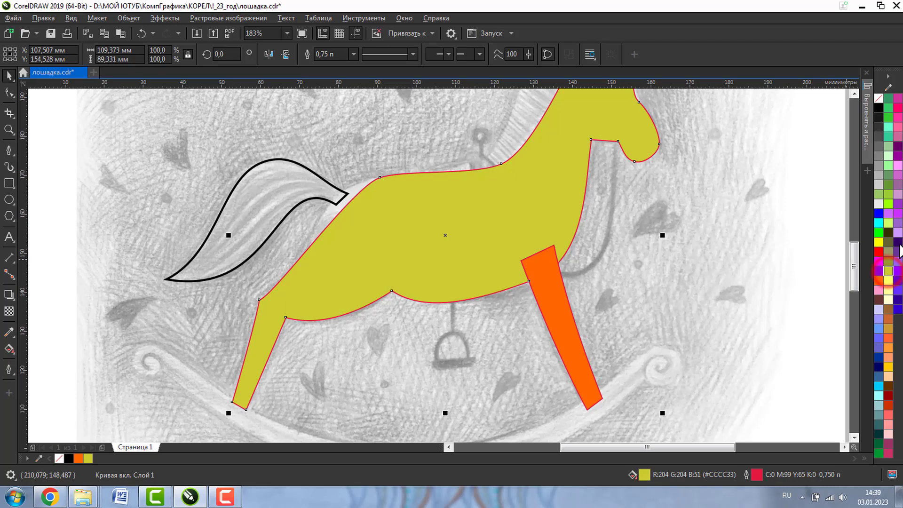
pyautogui.click(894, 224)
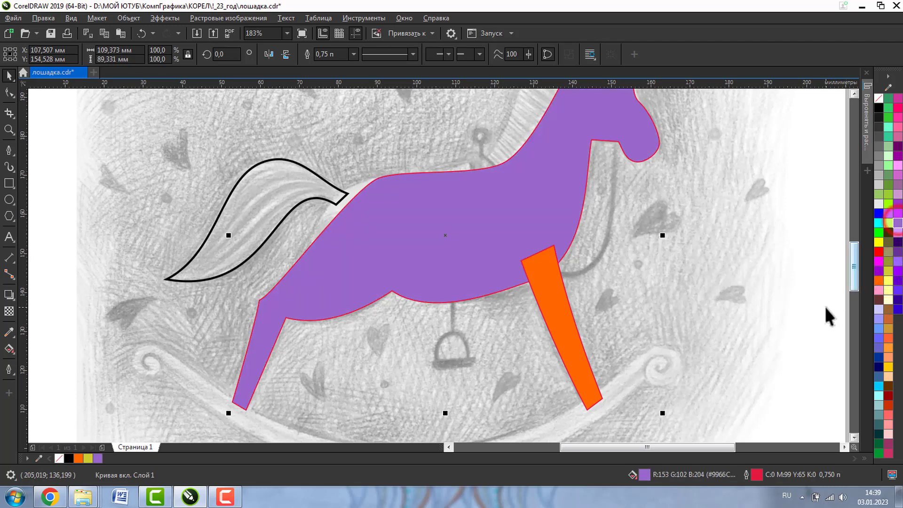
pyautogui.click(766, 289)
pyautogui.click(517, 228)
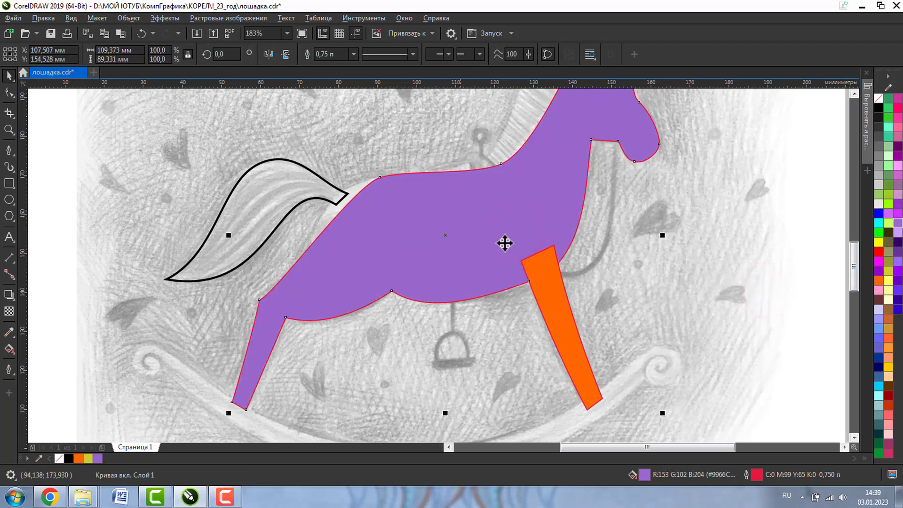
# Fill the front leg and the body together with brown (#996633) and weld them into one shape
pyautogui.click(554, 322)
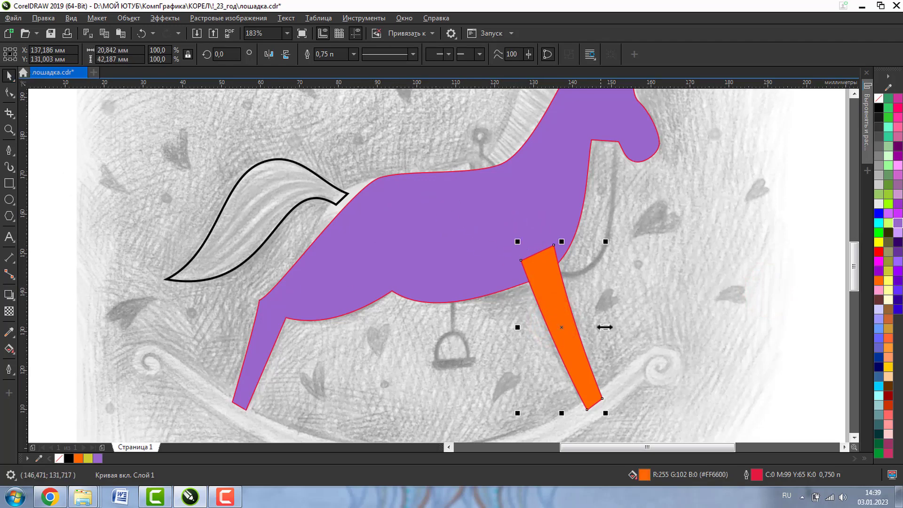
pyautogui.keyDown('shift'); pyautogui.click(442, 230); pyautogui.keyUp('shift')
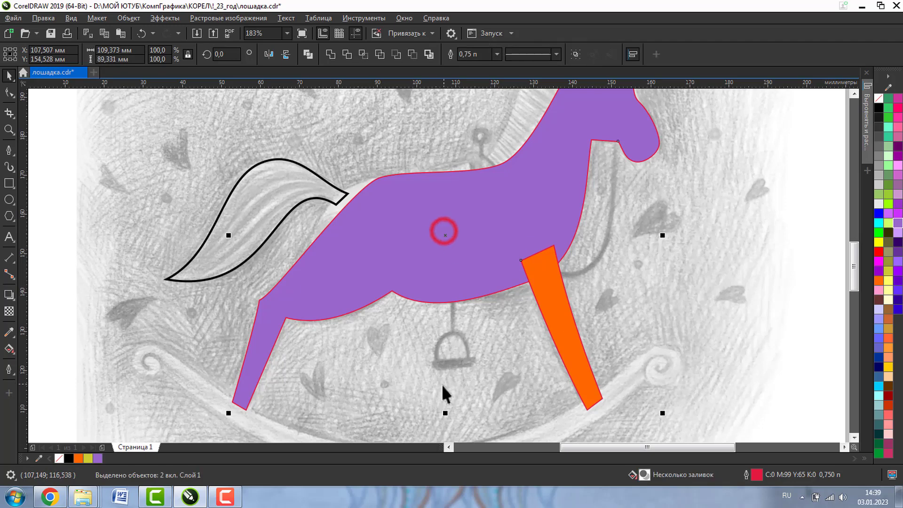
pyautogui.click(888, 185)
pyautogui.click(887, 309)
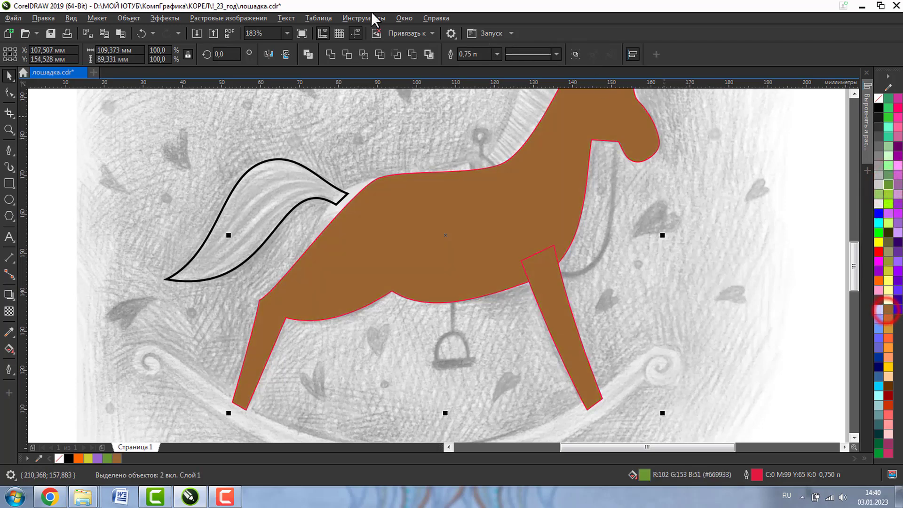
pyautogui.click(330, 53)
# Switch to the wireframe view and compare the outlines before and after the weld by undoing and redoing it
pyautogui.click(71, 18)
pyautogui.click(81, 37)
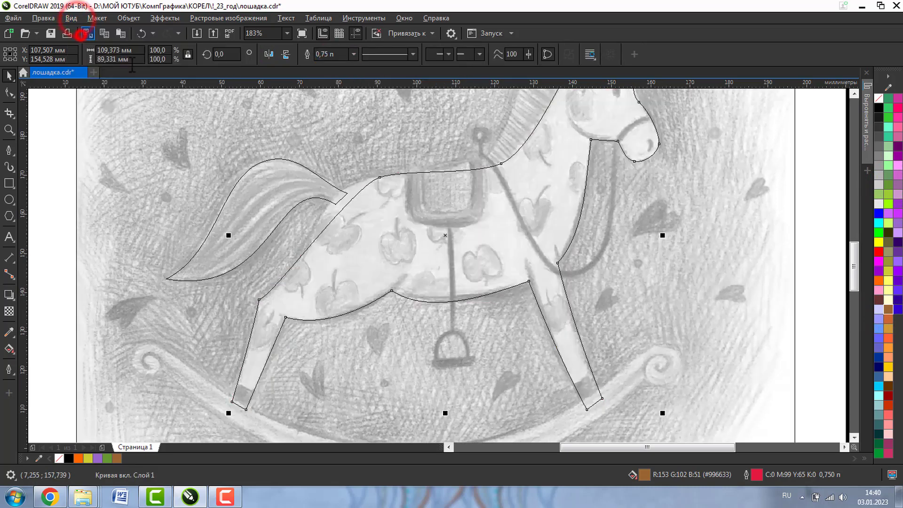
pyautogui.click(135, 33)
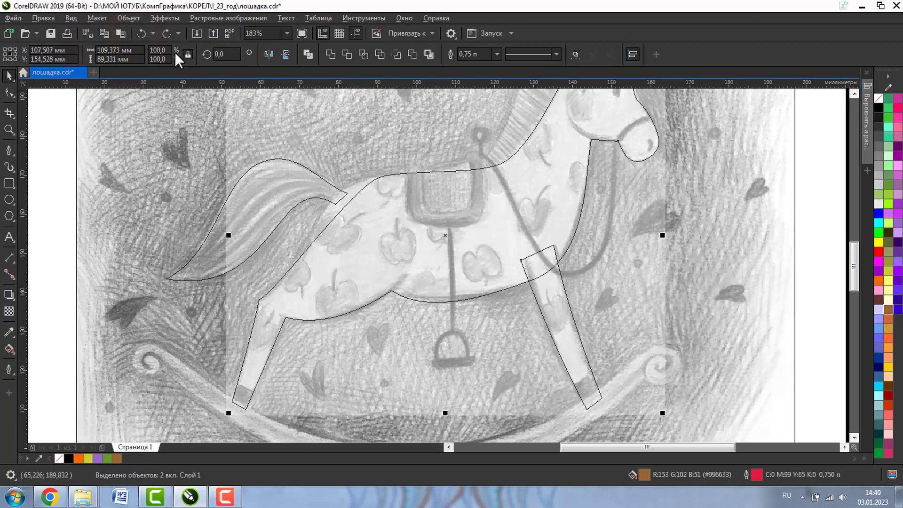
pyautogui.click(167, 32)
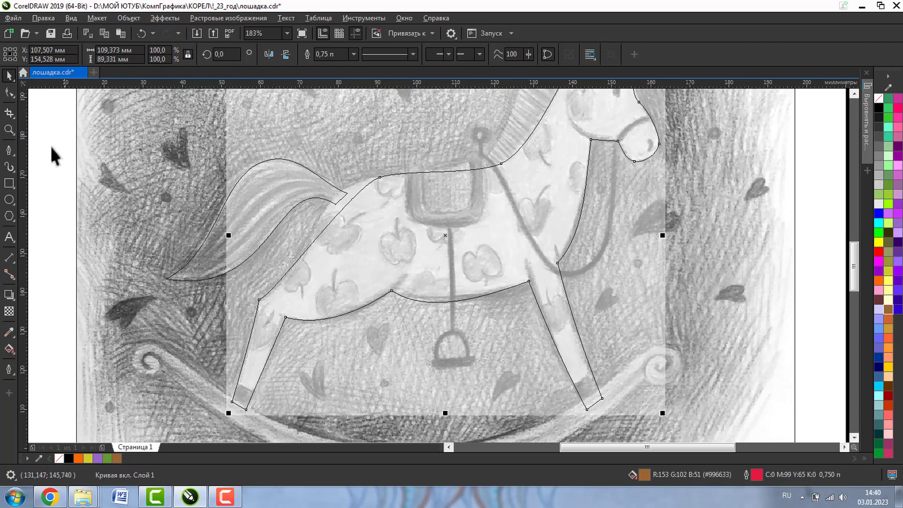
# Refit the horse's outline to the sketch: reshape the belly curve between the legs, move the rump node toward the tail and bend the haunch curve
pyautogui.click(9, 93)
pyautogui.click(392, 291)
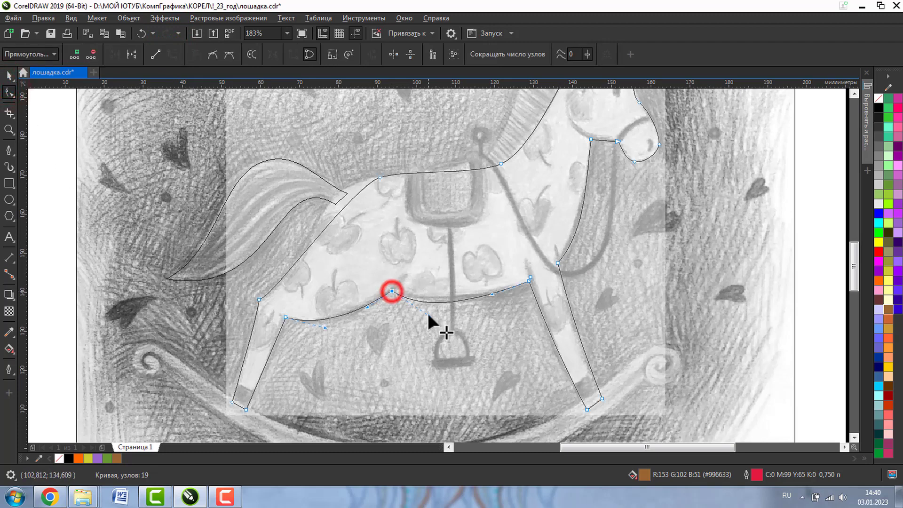
pyautogui.moveTo(428, 314); pyautogui.dragTo(442, 308)
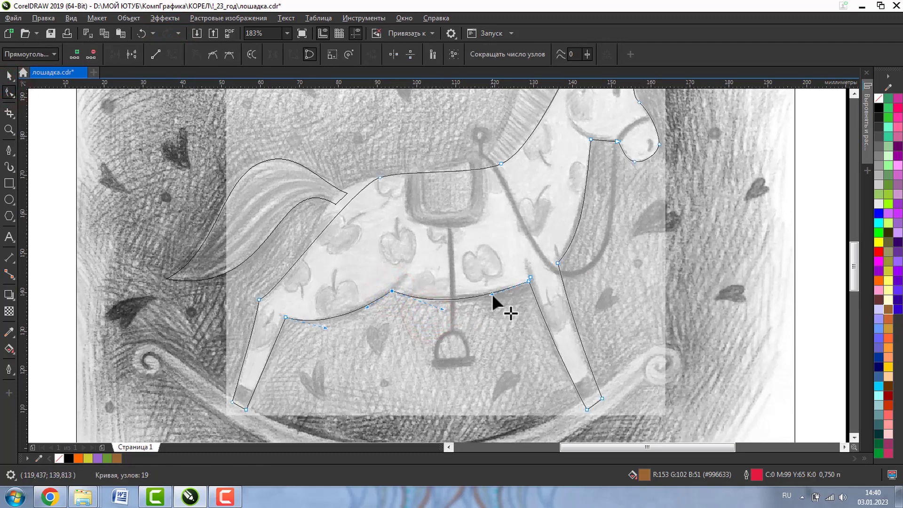
pyautogui.moveTo(492, 296); pyautogui.dragTo(499, 295)
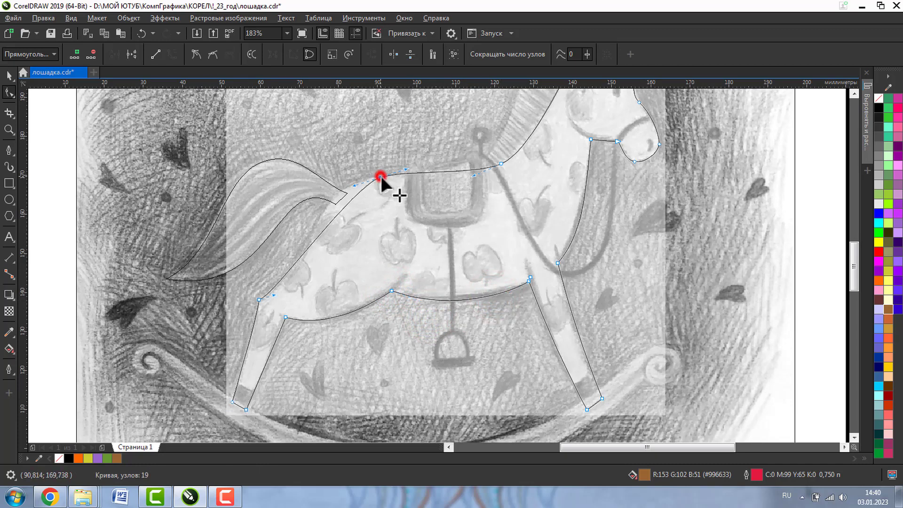
pyautogui.moveTo(380, 173); pyautogui.dragTo(357, 177)
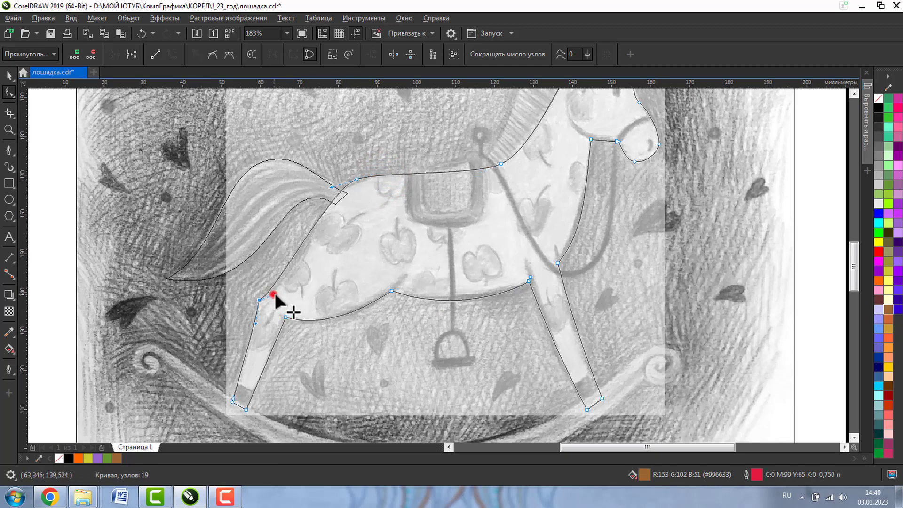
pyautogui.moveTo(273, 294); pyautogui.dragTo(290, 287)
# Return to the enhanced view, then give the horse's body a black outline and remove its fill
pyautogui.click(92, 16)
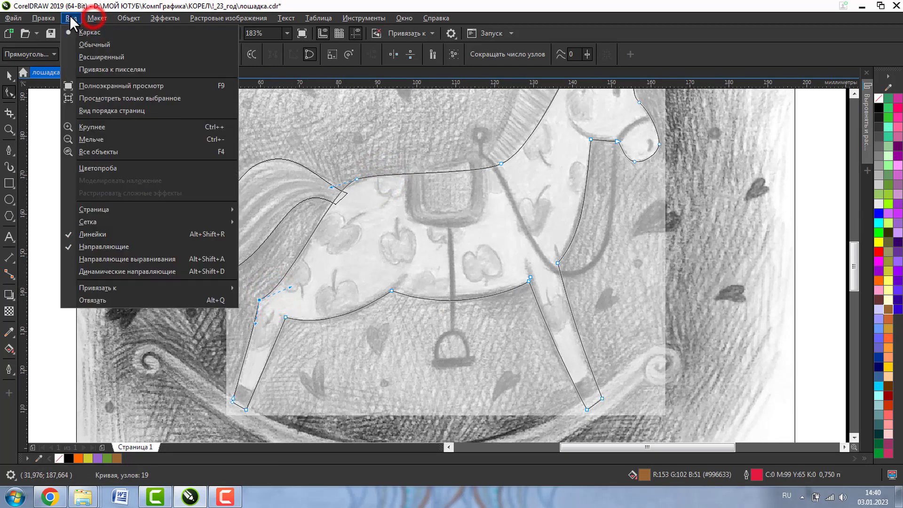
pyautogui.click(81, 57)
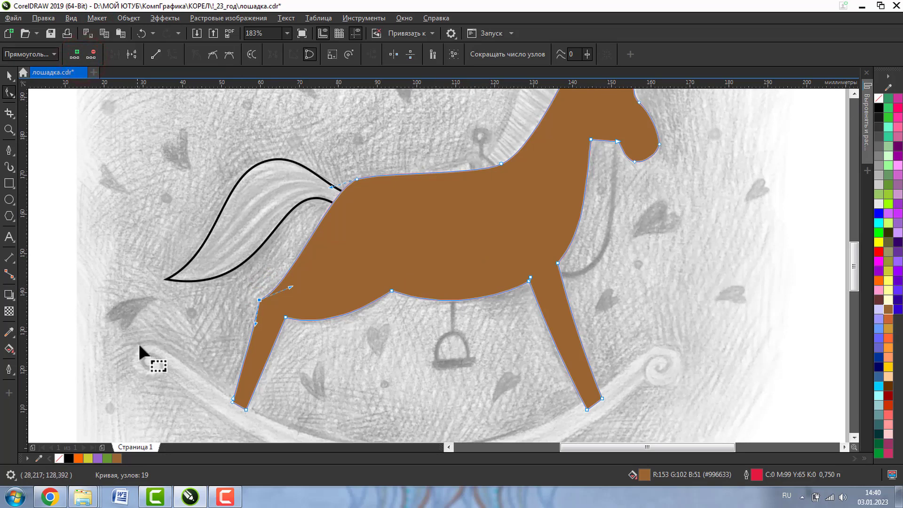
pyautogui.rightClick(876, 107)
pyautogui.click(878, 98)
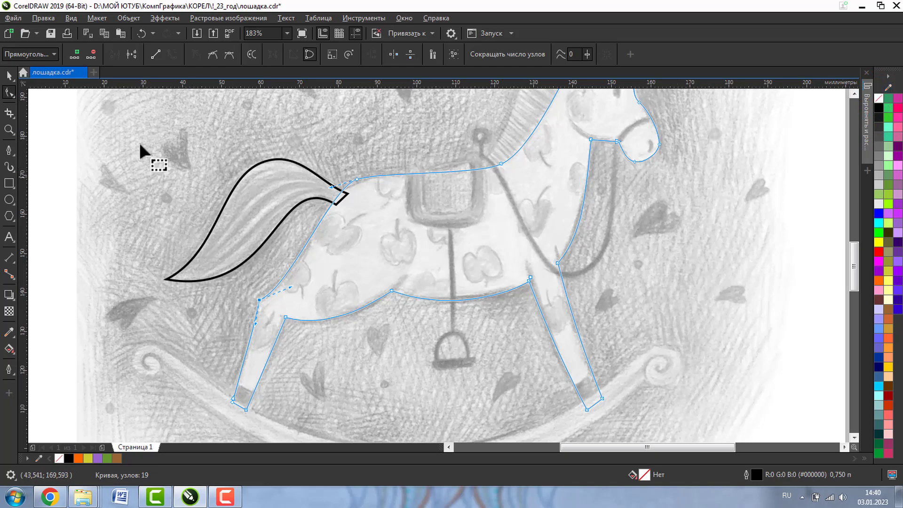
# Set the outline width of the horse's body to 1.5 pt and view the whole drawing
pyautogui.click(10, 75)
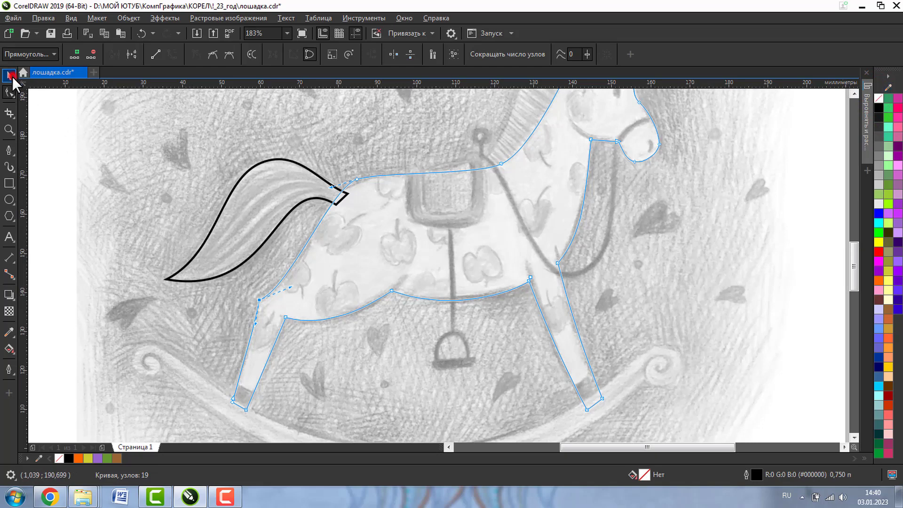
pyautogui.click(363, 176)
pyautogui.click(353, 55)
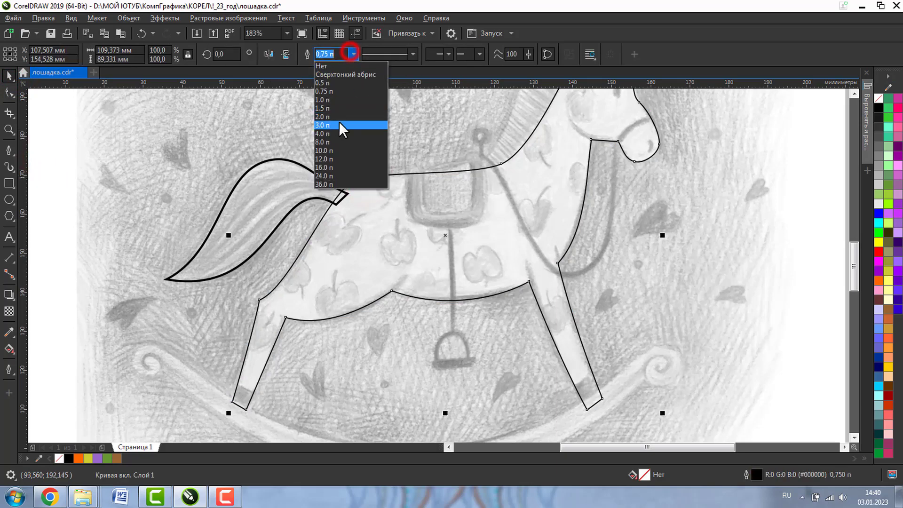
pyautogui.click(331, 109)
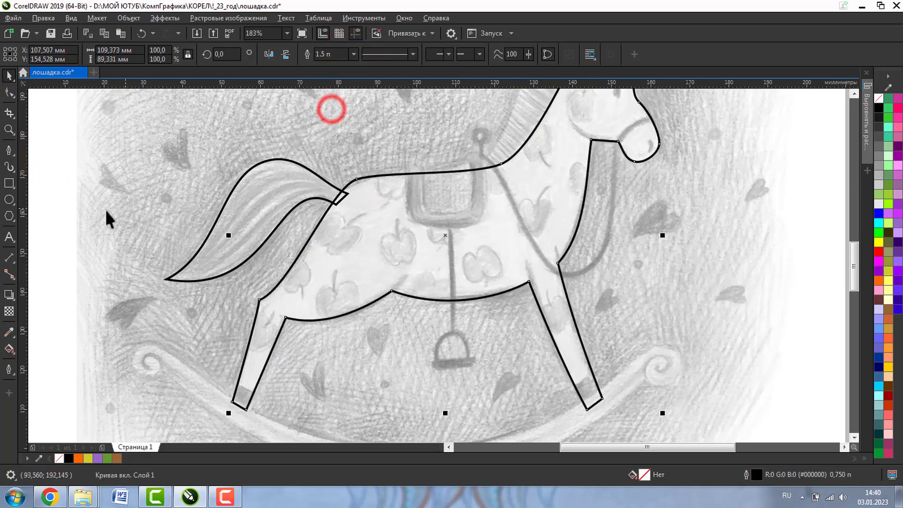
pyautogui.click(9, 129)
pyautogui.click(77, 54)
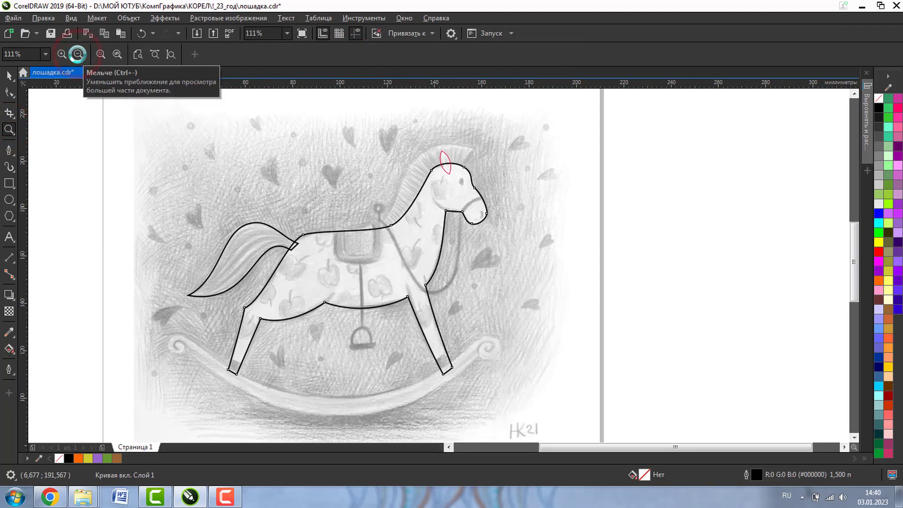
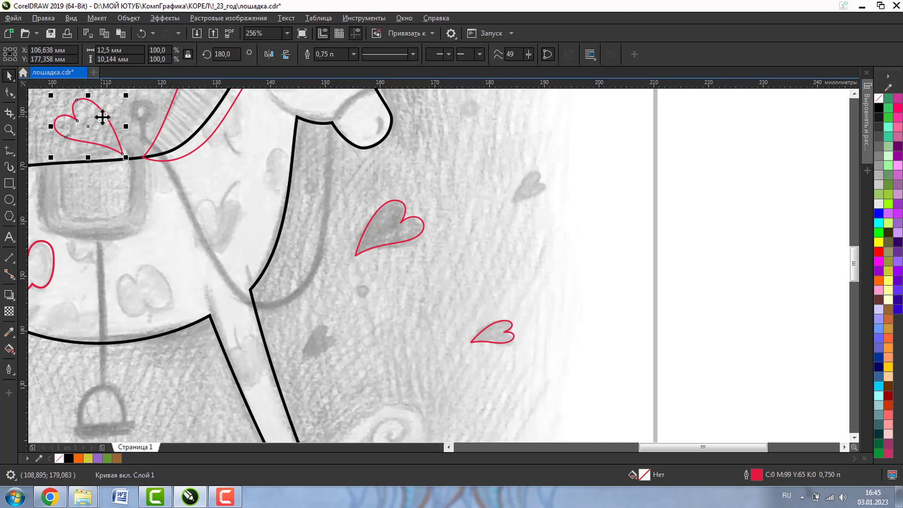
# Rotate the heart above the saddle to about 151.9 degrees, so that its tip points downward
pyautogui.moveTo(127, 96); pyautogui.dragTo(125, 121)
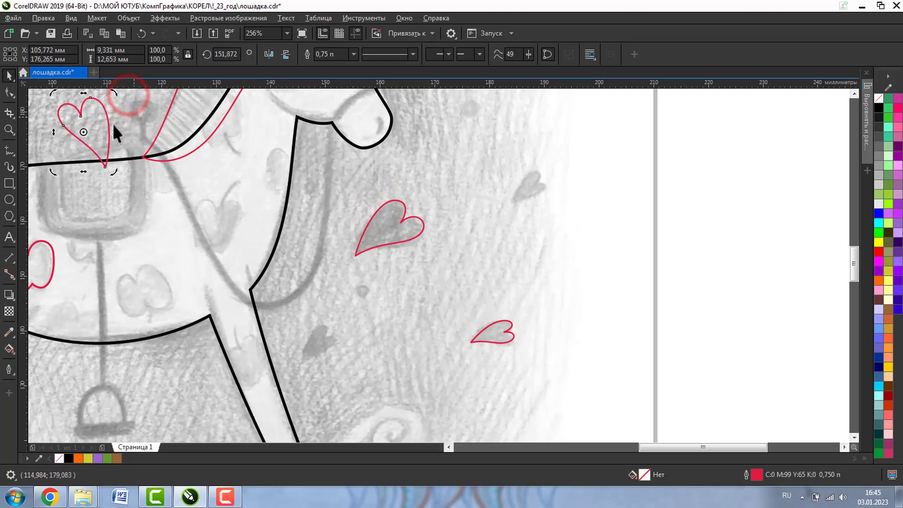
pyautogui.click(9, 129)
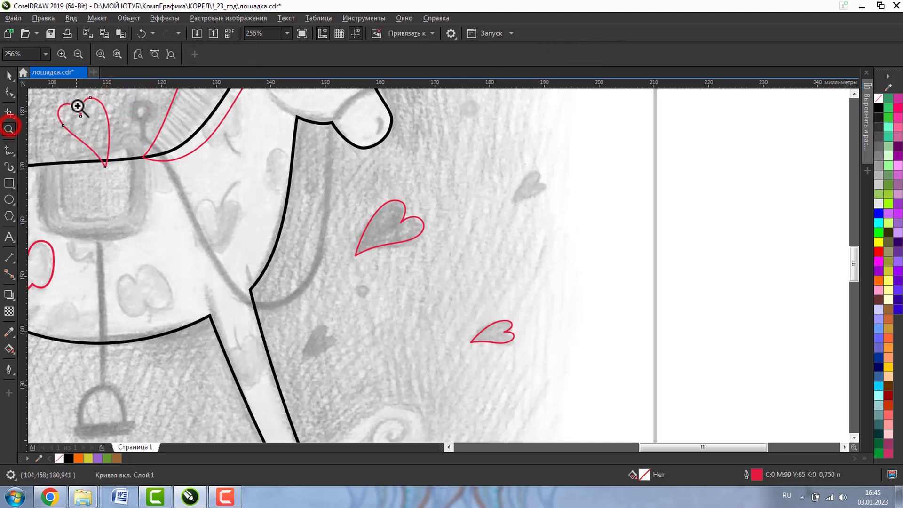
pyautogui.click(78, 53)
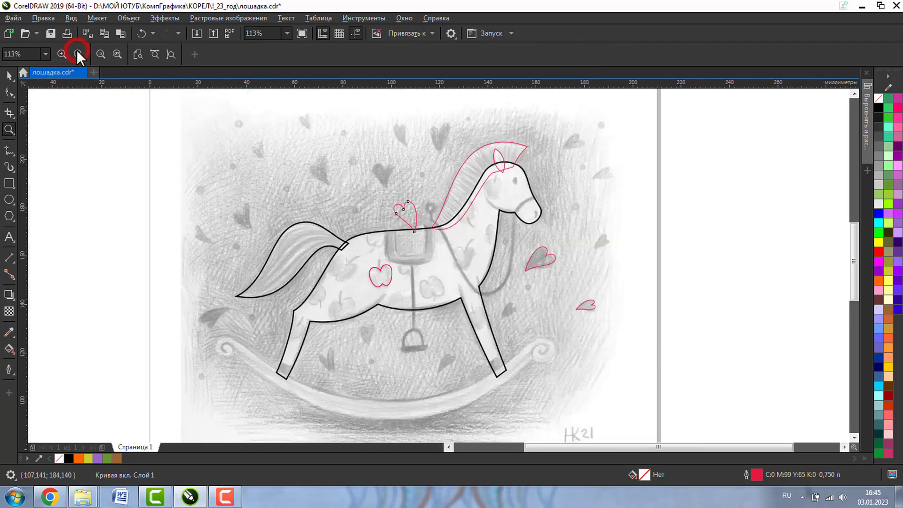
# Draw a straight freehand line from above the red apple down to its upper notch as the stalk
pyautogui.moveTo(357, 246); pyautogui.dragTo(446, 315)
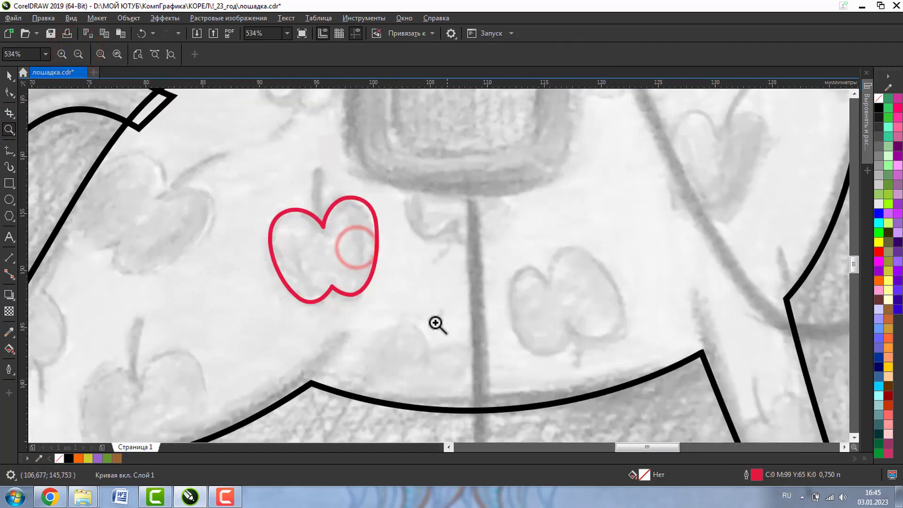
pyautogui.click(9, 74)
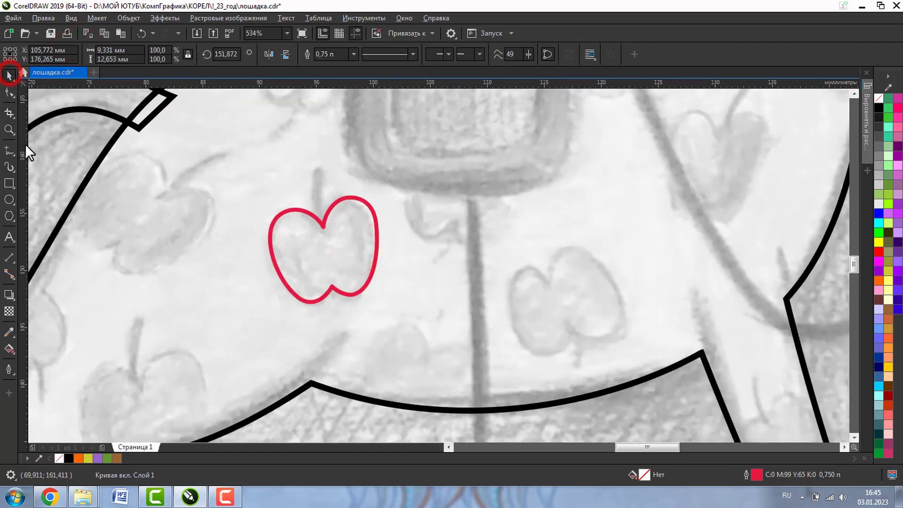
pyautogui.click(9, 150)
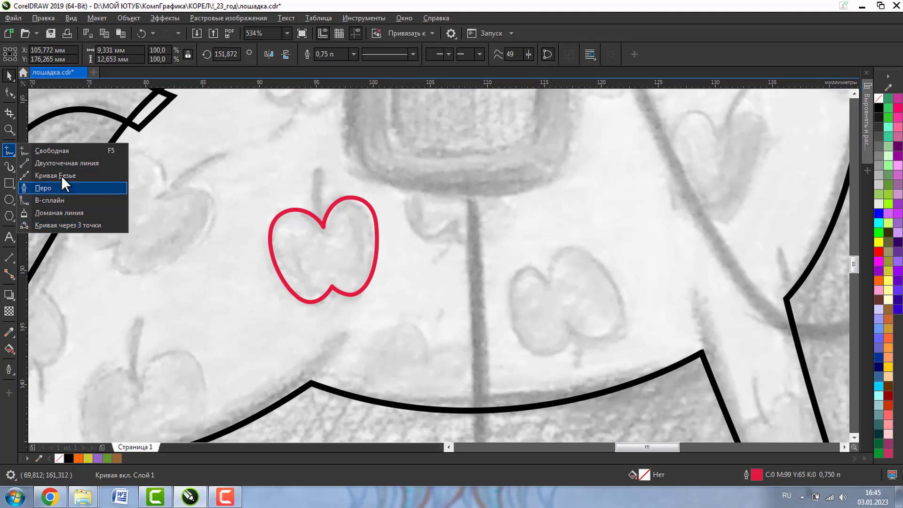
pyautogui.click(52, 151)
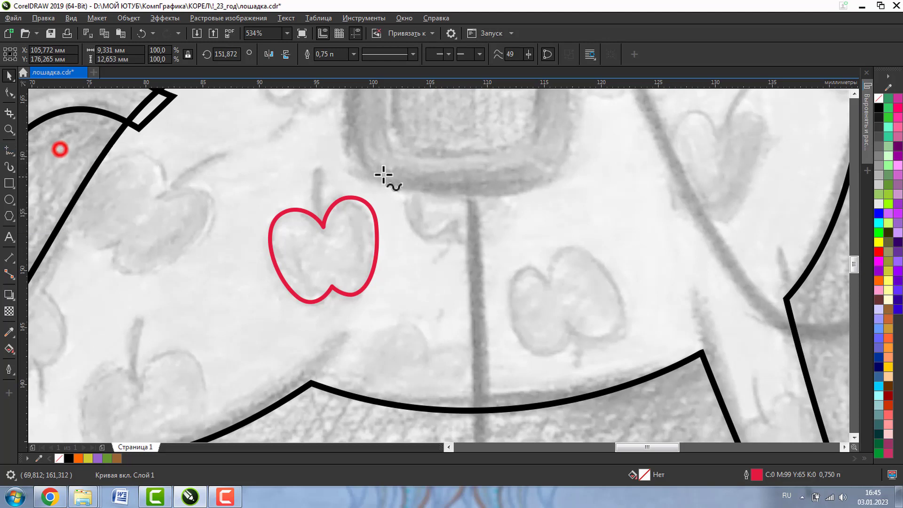
pyautogui.click(320, 164)
pyautogui.click(321, 225)
# Convert the apple's stalk line to a curve, shift its upper end down toward the saddle side and bow its middle toward the tail
pyautogui.click(8, 130)
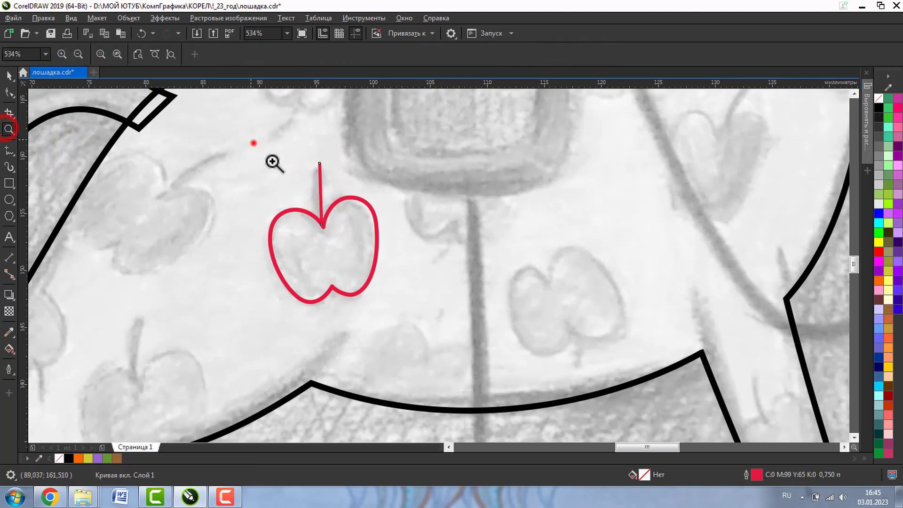
pyautogui.click(253, 142)
pyautogui.click(10, 93)
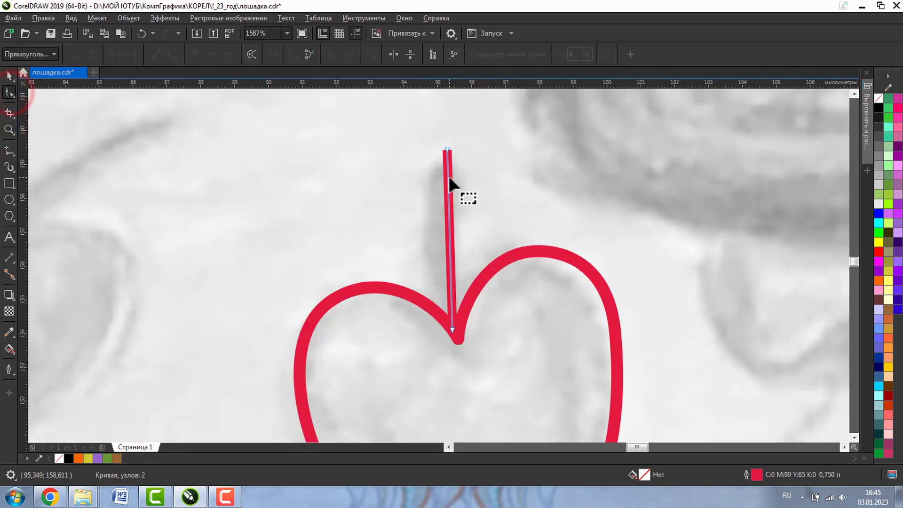
pyautogui.click(447, 177)
pyautogui.click(172, 53)
pyautogui.click(444, 147)
pyautogui.moveTo(444, 148); pyautogui.dragTo(459, 162)
pyautogui.moveTo(447, 218); pyautogui.dragTo(464, 221)
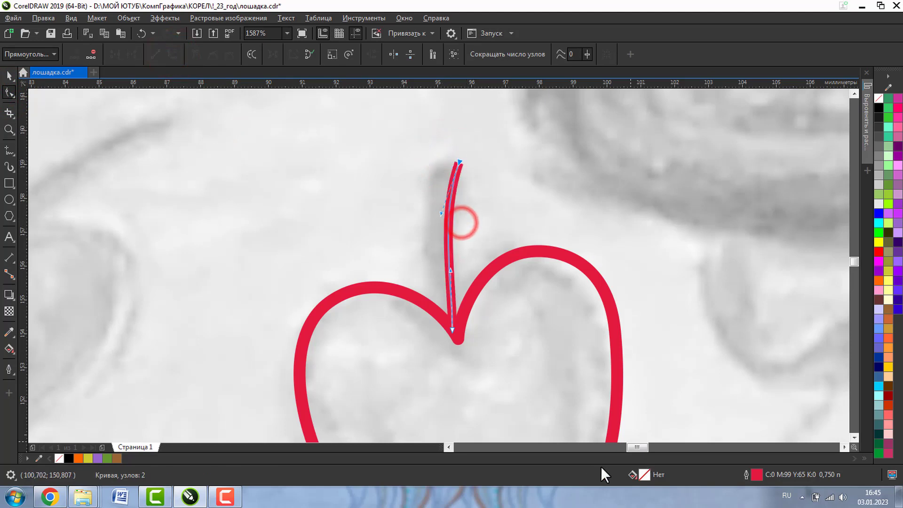
pyautogui.moveTo(449, 268); pyautogui.dragTo(439, 278)
pyautogui.click(459, 161)
pyautogui.moveTo(462, 162); pyautogui.dragTo(467, 167)
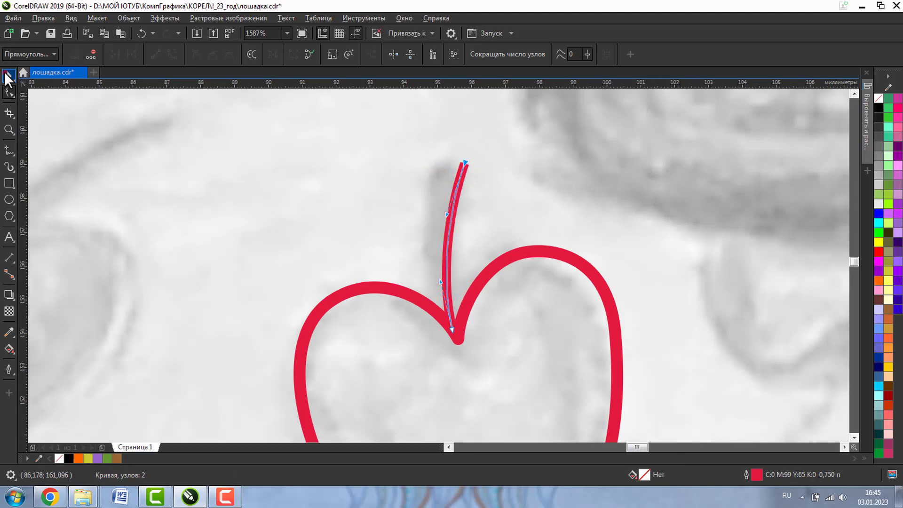
# Apply an Artistic Media preset stroke to the apple's stalk, choosing a tapering shape
pyautogui.click(7, 75)
pyautogui.click(433, 193)
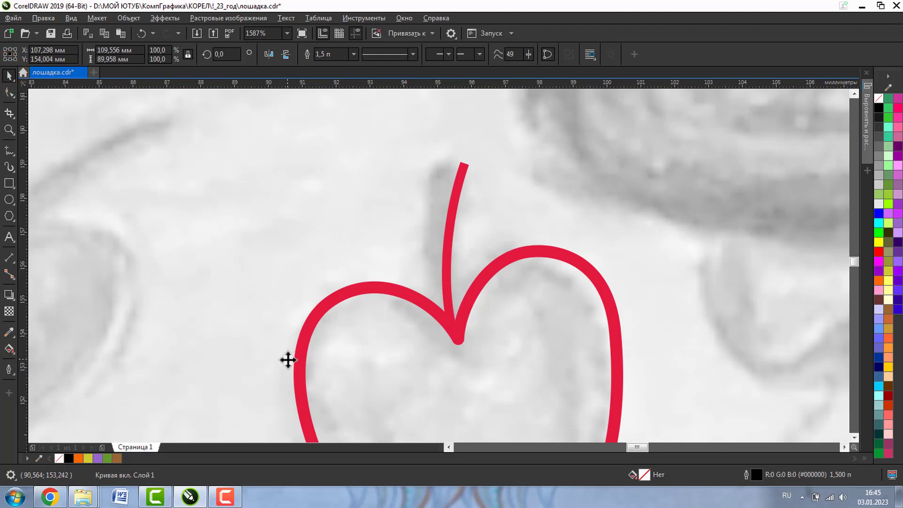
pyautogui.click(447, 236)
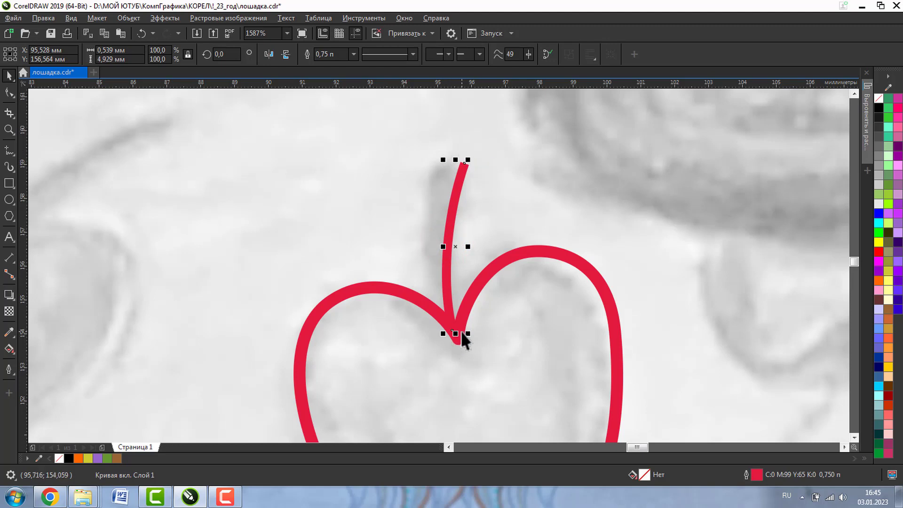
pyautogui.click(9, 165)
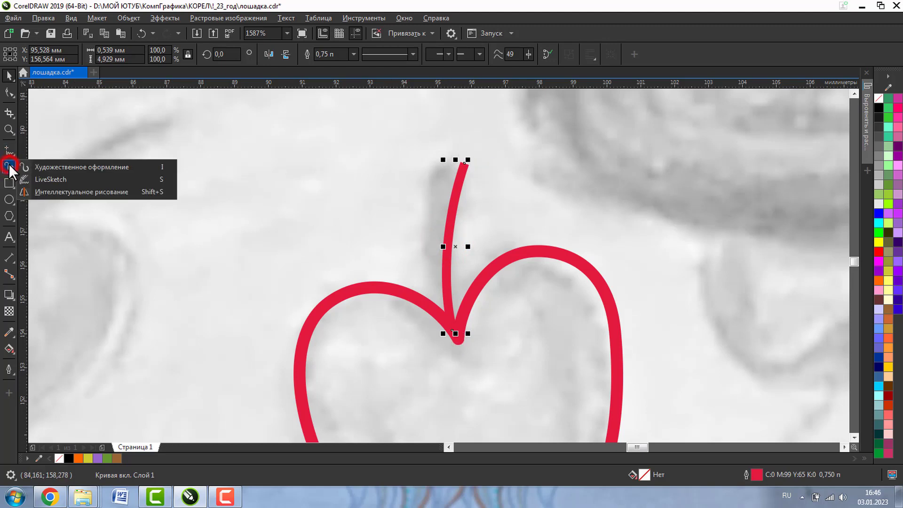
pyautogui.click(104, 167)
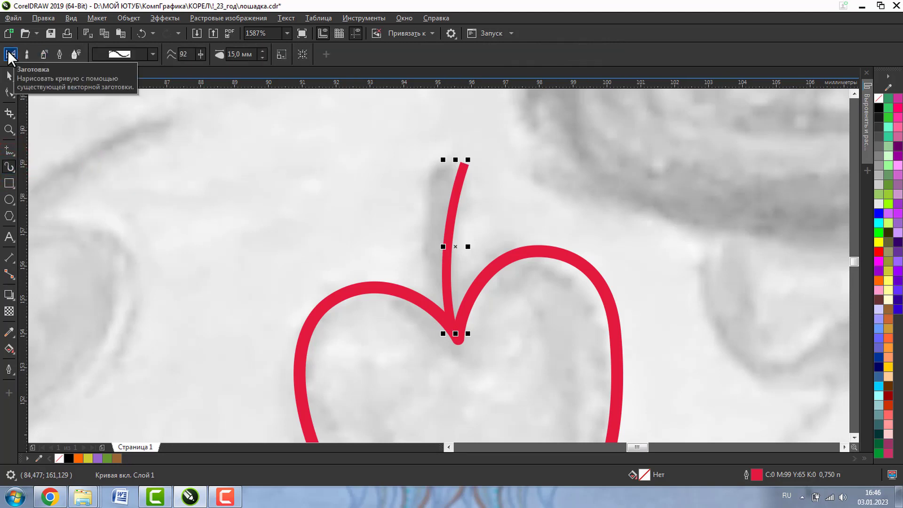
pyautogui.click(153, 54)
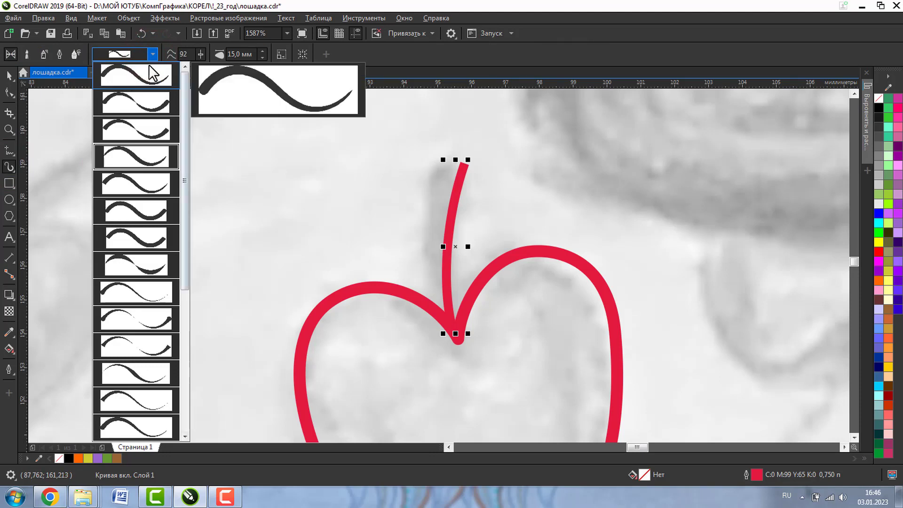
pyautogui.click(128, 179)
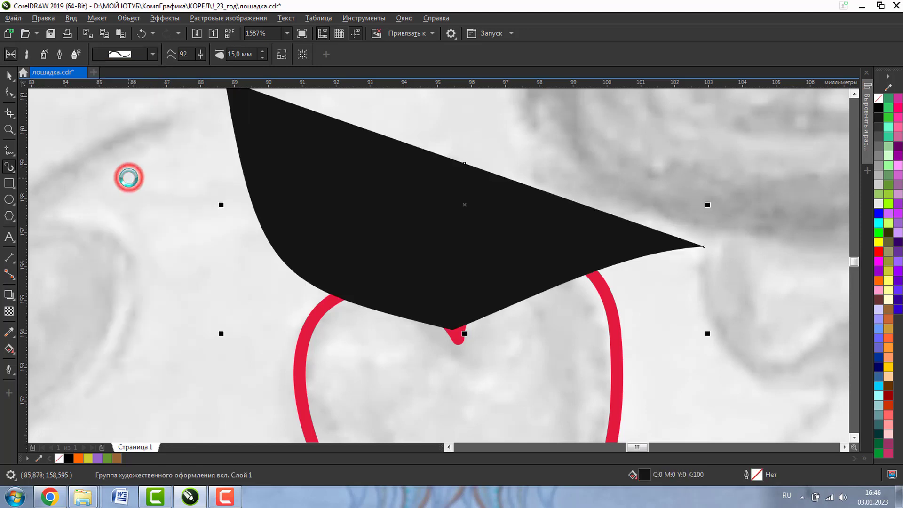
# Set the stalk's stroke width to 1.0 mm and reduce it further to 0.762 mm
pyautogui.click(236, 56)
pyautogui.press('BackSpace')
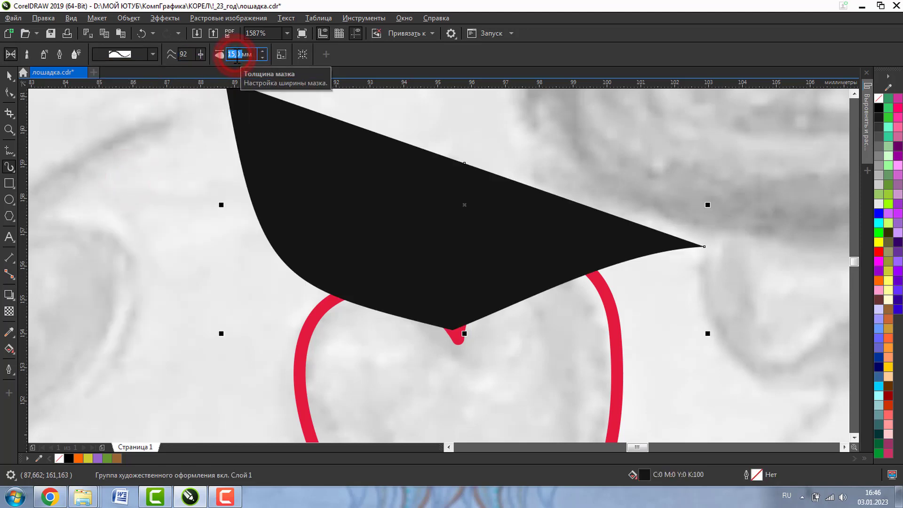
pyautogui.press('Return')
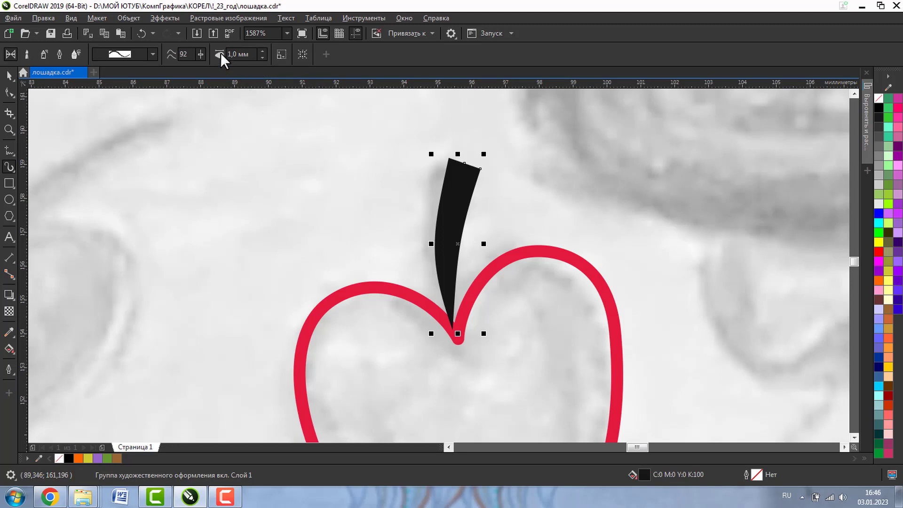
pyautogui.click(261, 57)
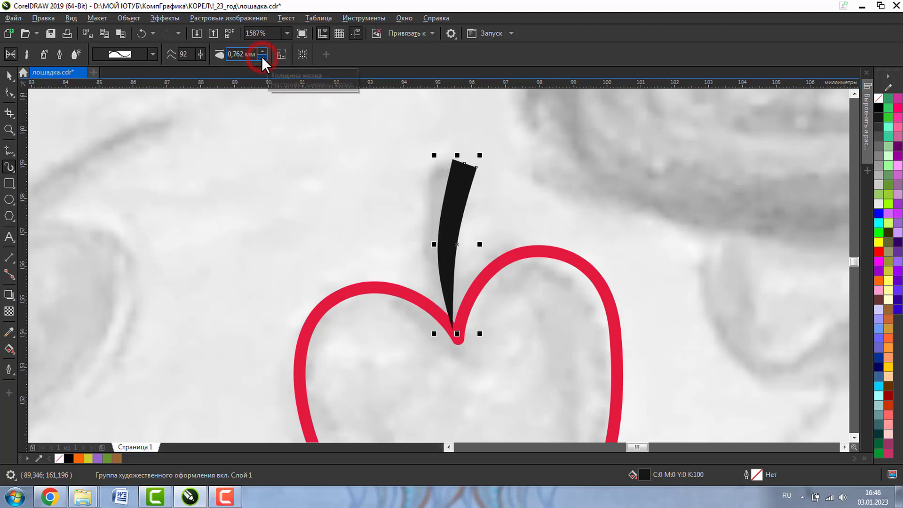
# Lengthen the apple's stalk by moving the top node of its path slightly upward
pyautogui.click(9, 92)
pyautogui.click(456, 188)
pyautogui.moveTo(466, 160); pyautogui.dragTo(468, 147)
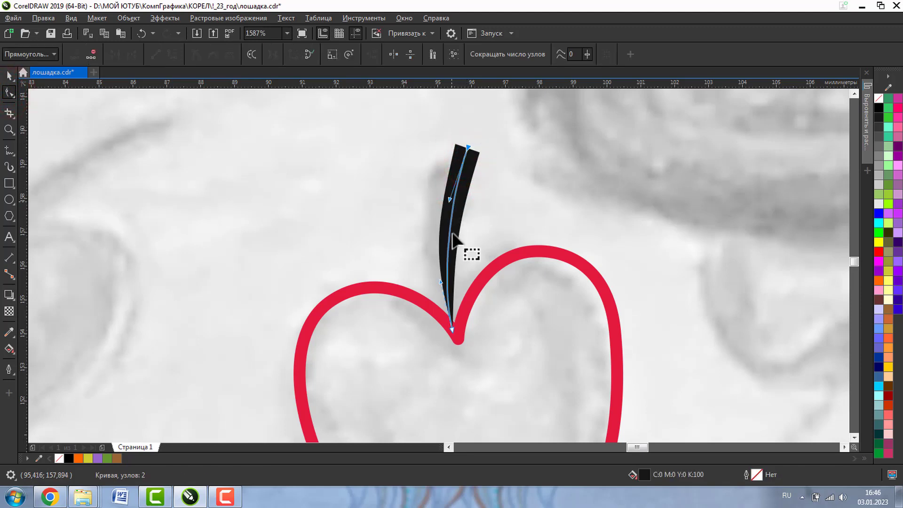
# Move the lower end of the black apple stem onto the apple's notch and adjust both curve handles to refine its bend
pyautogui.moveTo(452, 329); pyautogui.dragTo(457, 337)
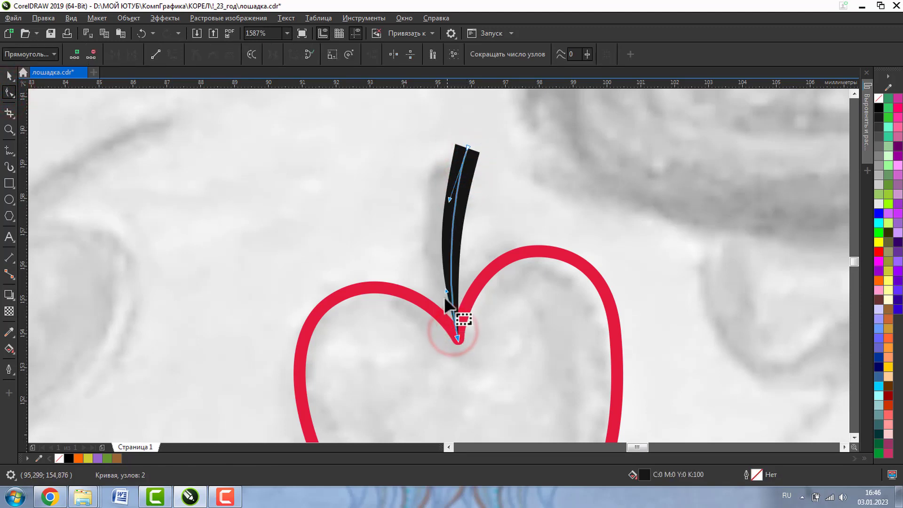
pyautogui.moveTo(445, 290); pyautogui.dragTo(438, 302)
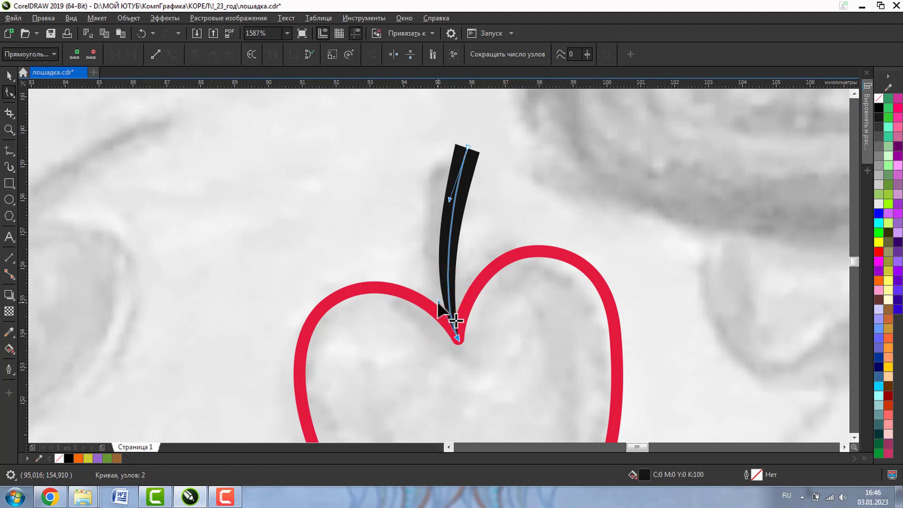
pyautogui.moveTo(451, 200); pyautogui.dragTo(458, 183)
# Draw an ellipse about 138 mm wide and 124 mm high around the whole horse, following the sketched rocker
pyautogui.click(9, 132)
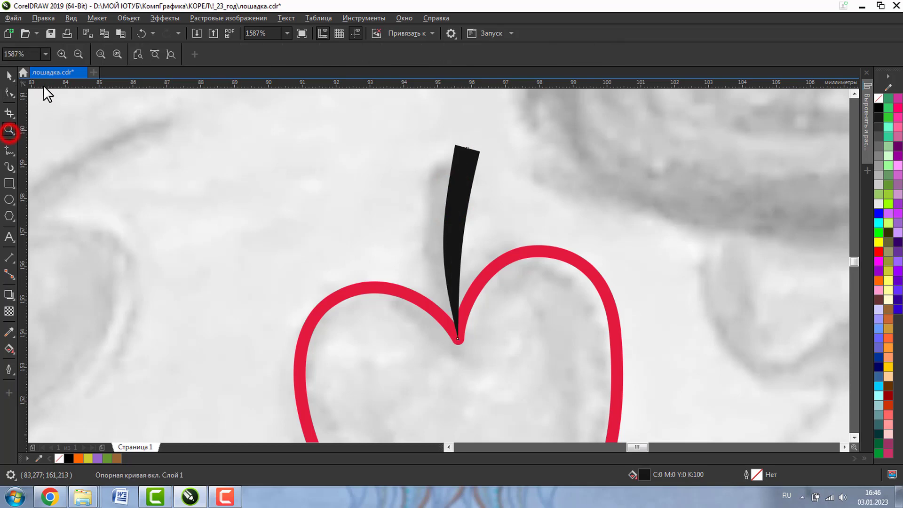
pyautogui.click(80, 56)
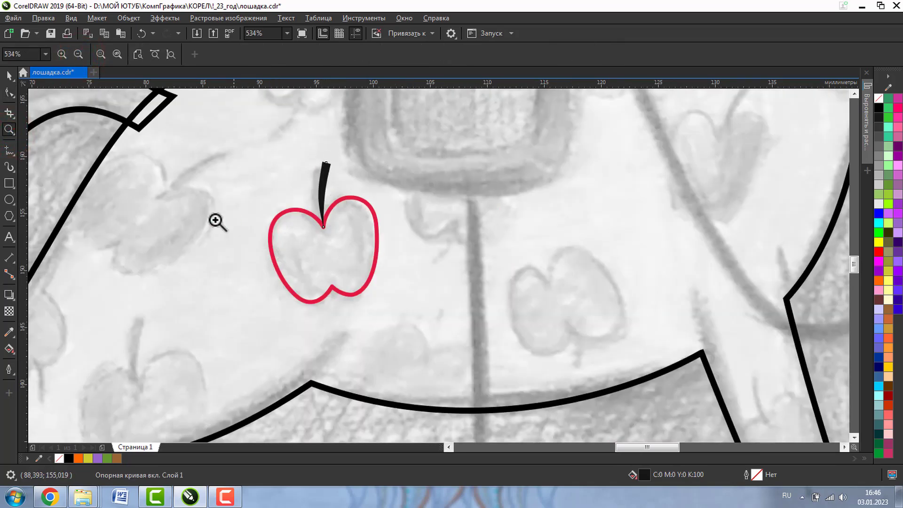
pyautogui.scroll(-4, 395, 289)
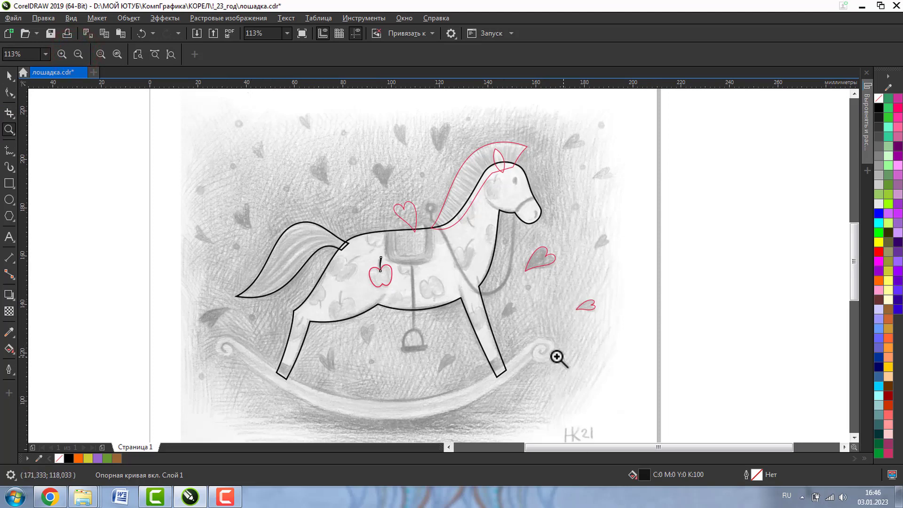
pyautogui.click(10, 198)
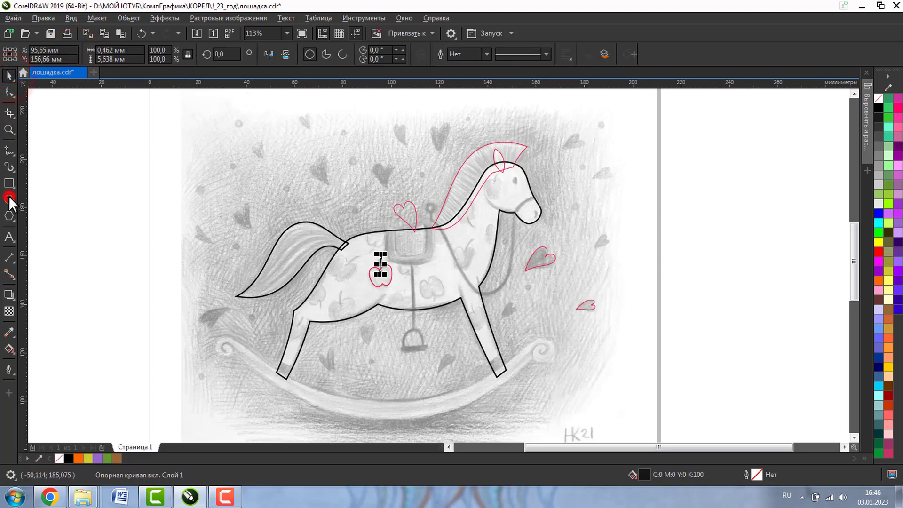
pyautogui.moveTo(221, 117); pyautogui.dragTo(555, 416)
# Resize the ellipse to about 146 by 107 mm so its lower edge follows the sketched rocker
pyautogui.click(9, 75)
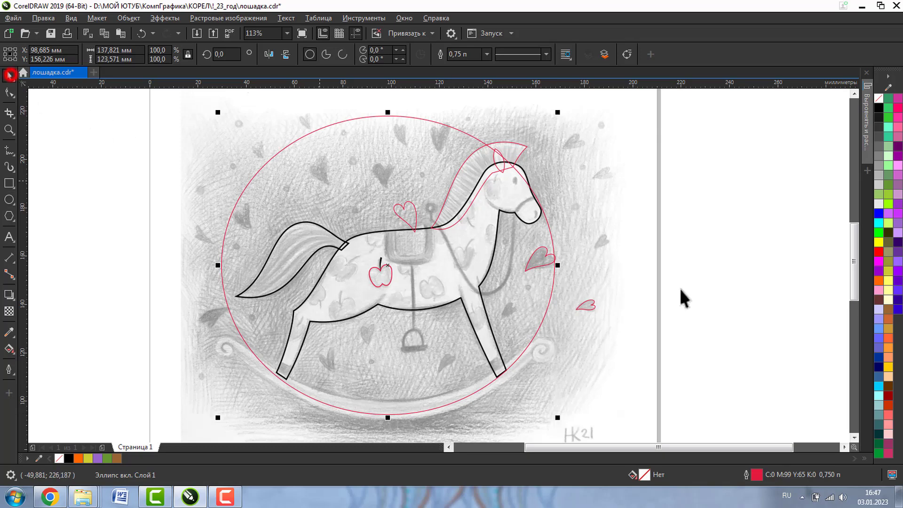
pyautogui.moveTo(557, 265); pyautogui.dragTo(568, 266)
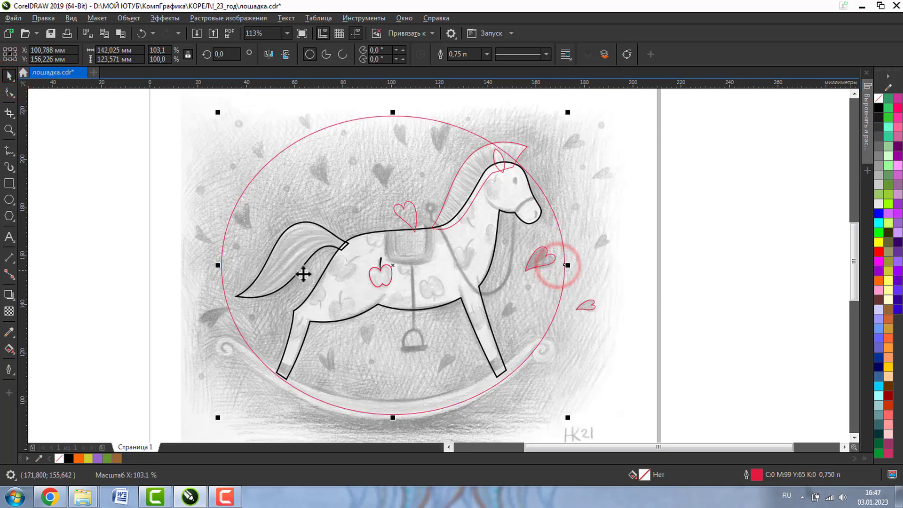
pyautogui.moveTo(218, 266); pyautogui.dragTo(210, 265)
pyautogui.click(533, 174)
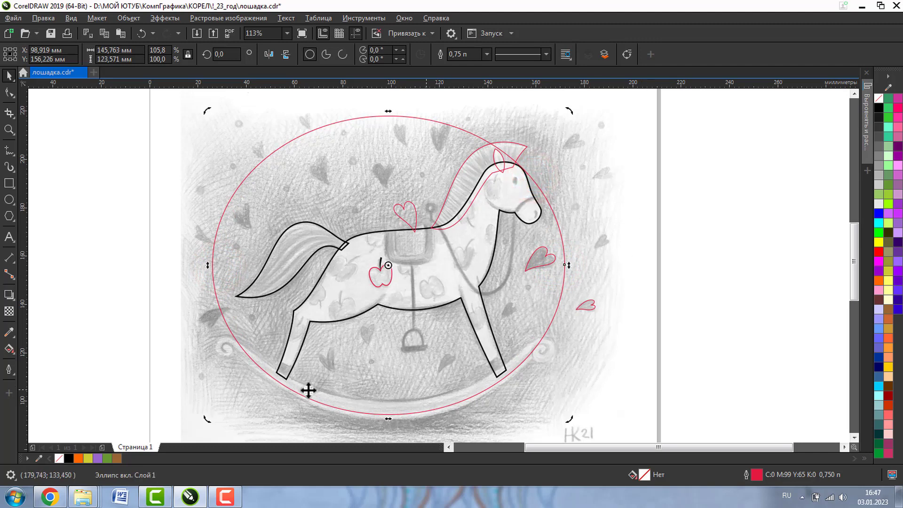
pyautogui.click(399, 414)
pyautogui.moveTo(388, 417); pyautogui.dragTo(389, 414)
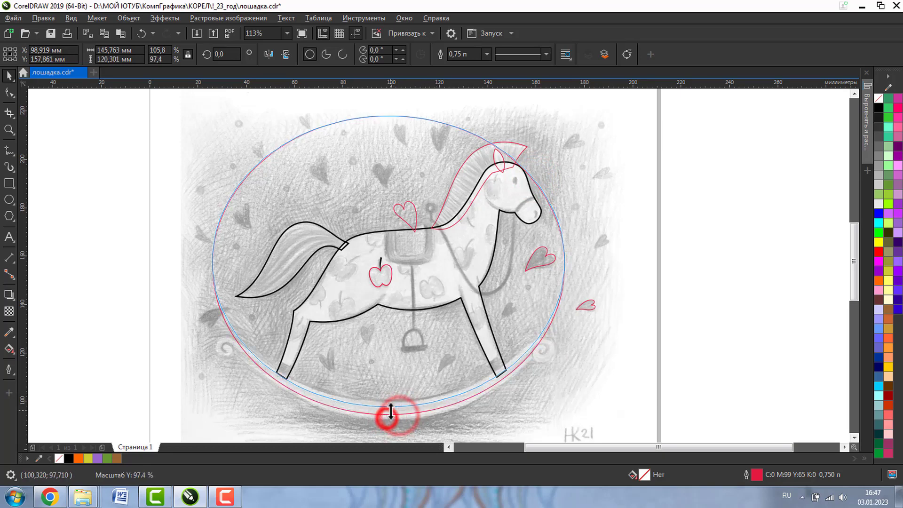
pyautogui.moveTo(389, 116); pyautogui.dragTo(389, 148)
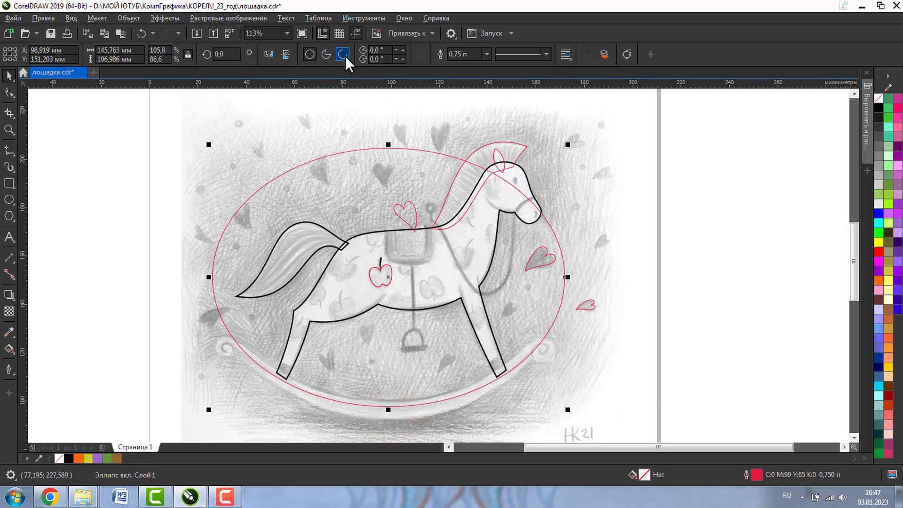
# Convert the ellipse to an arc along the rocker, reverse its direction and set its ends to 210° and 330°
pyautogui.click(343, 55)
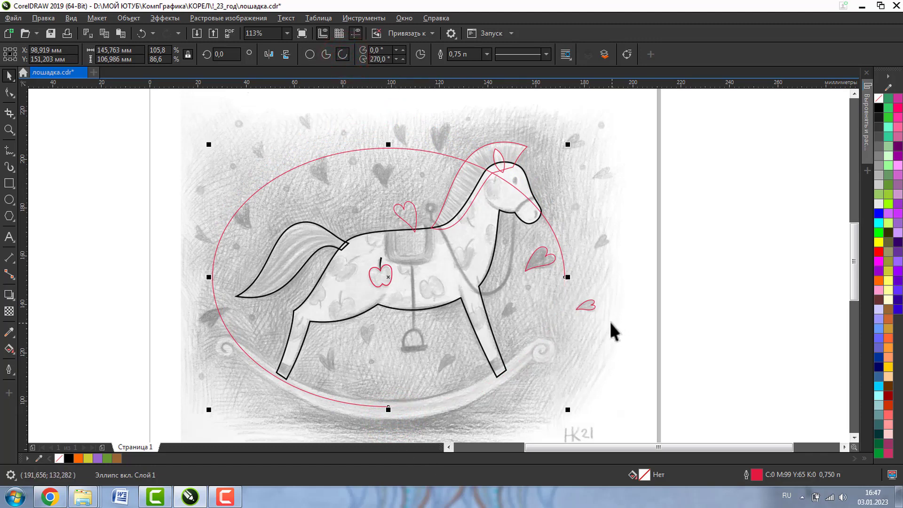
pyautogui.click(420, 54)
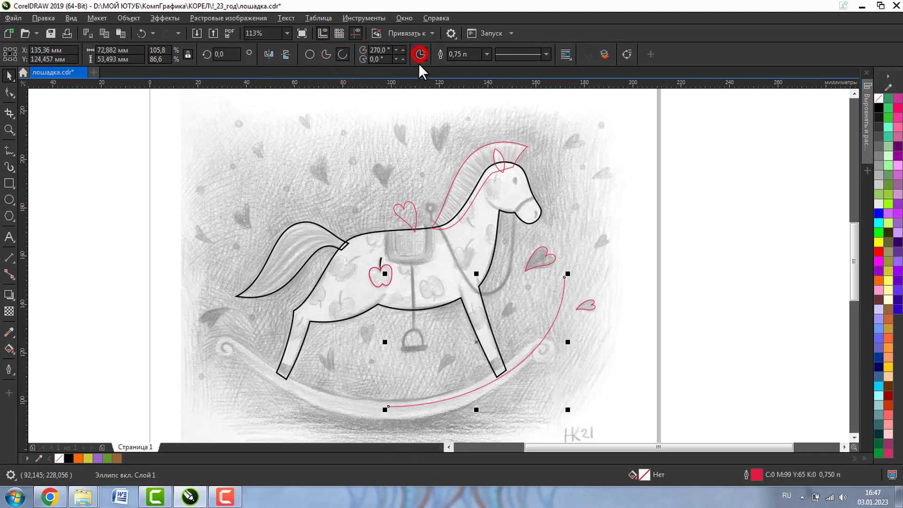
pyautogui.click(11, 94)
pyautogui.moveTo(386, 406); pyautogui.dragTo(236, 342)
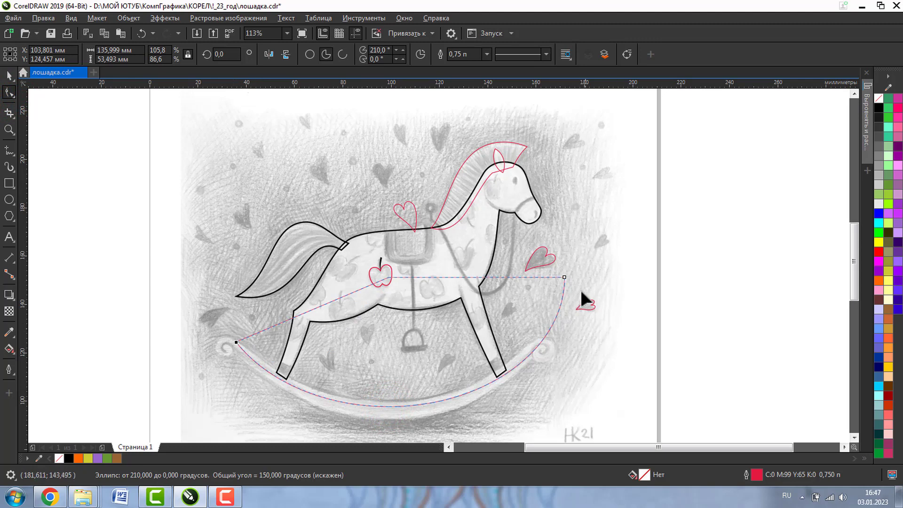
pyautogui.moveTo(564, 277); pyautogui.dragTo(553, 335)
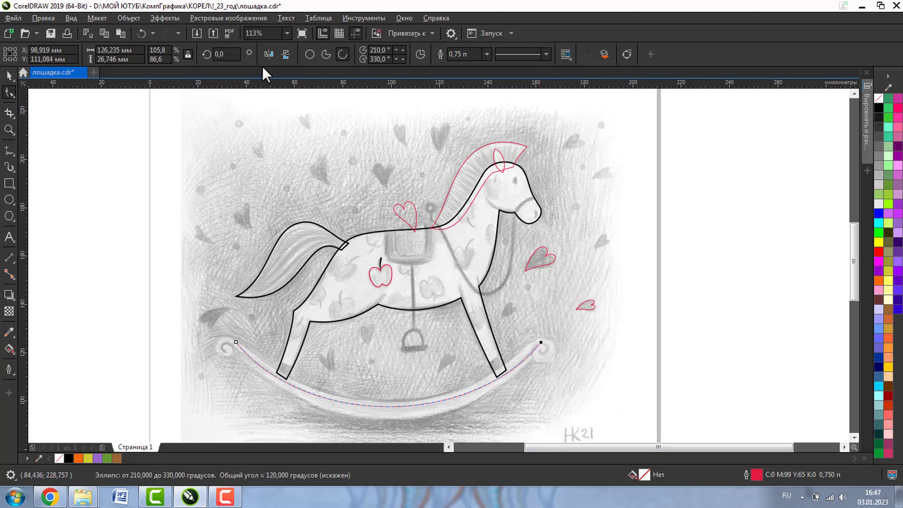
pyautogui.click(309, 55)
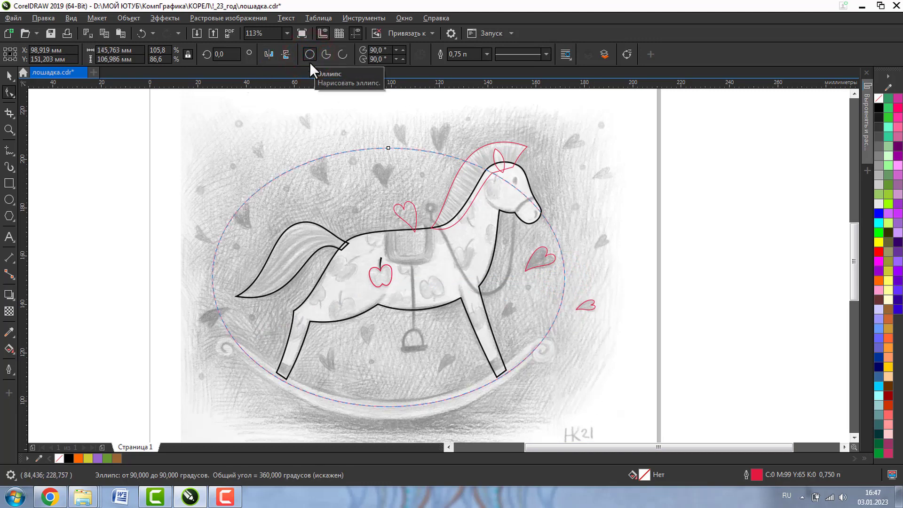
pyautogui.hotkey('ctrl', 'z')
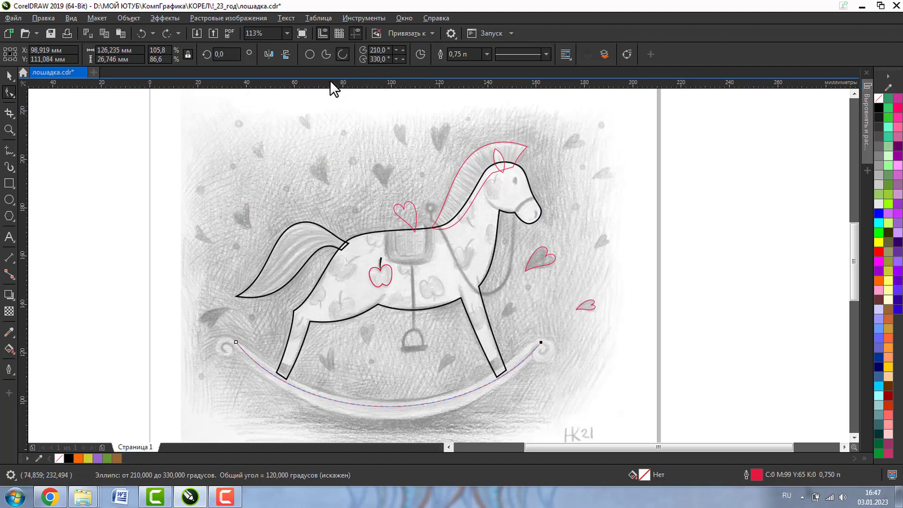
# Apply the Artistic Media preset stroke with thick middle and tapered ends to the rocker arc
pyautogui.click(9, 77)
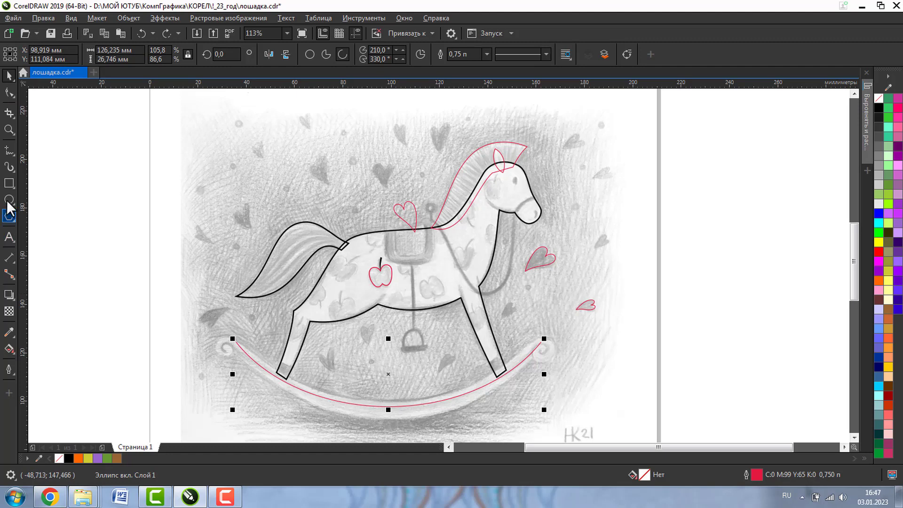
pyautogui.click(12, 169)
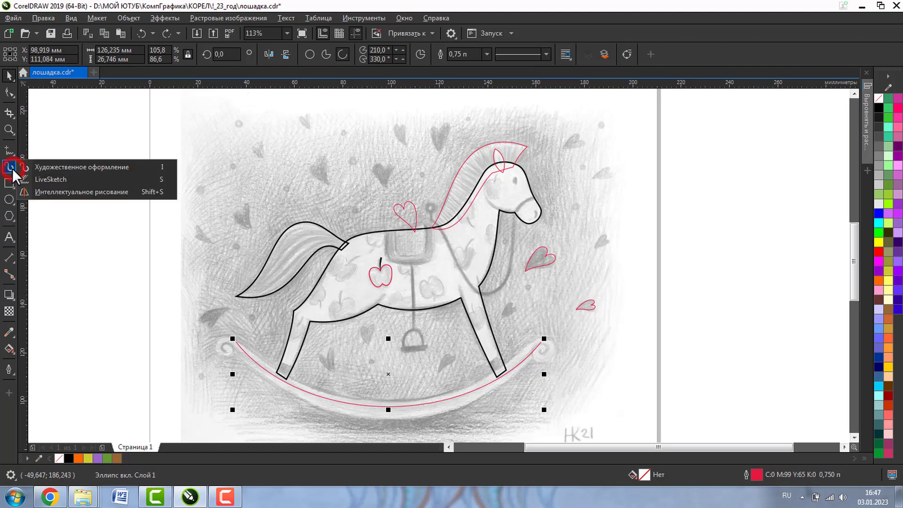
pyautogui.click(90, 168)
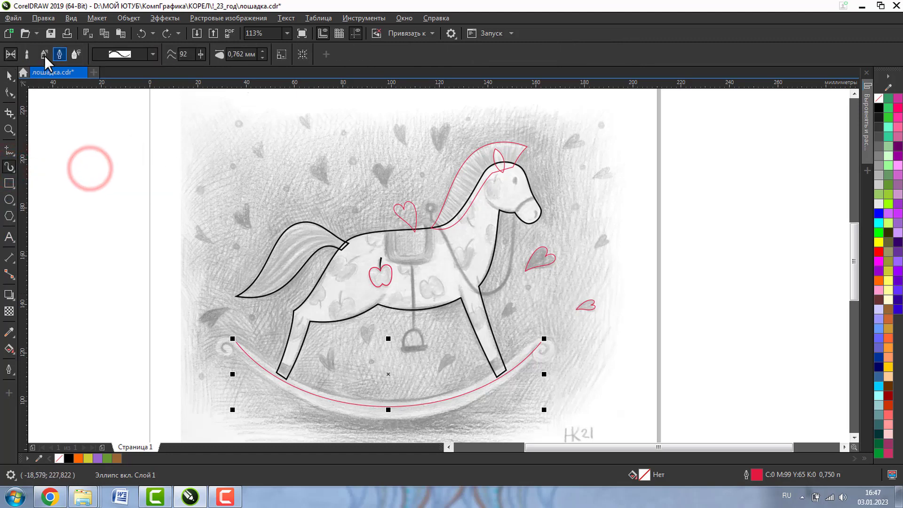
pyautogui.click(152, 54)
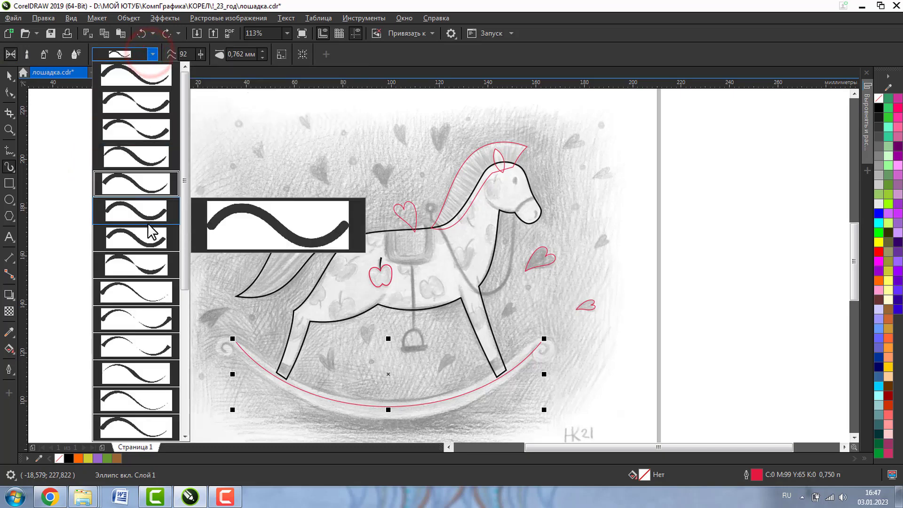
pyautogui.click(145, 181)
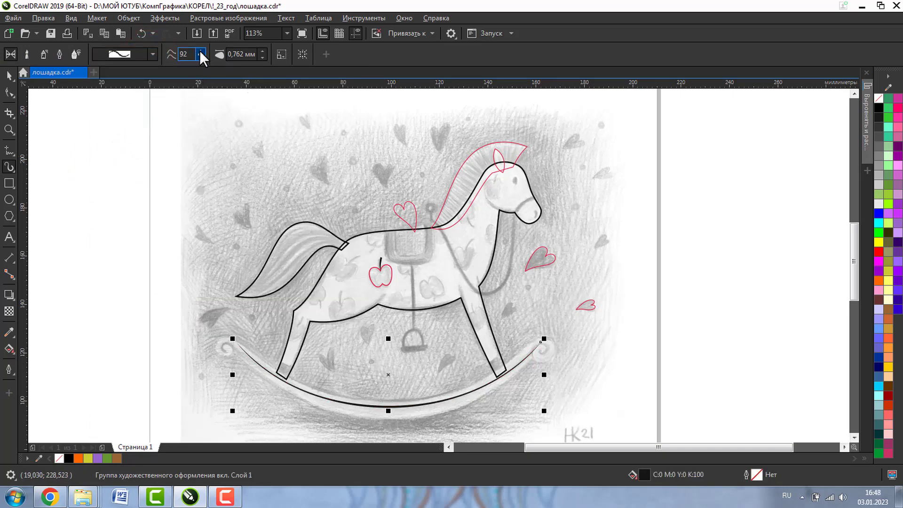
# Increase the rocker's artistic media stroke width to 6.262 mm
pyautogui.click(262, 51)
pyautogui.click(262, 51)
pyautogui.click(262, 51)
pyautogui.click(262, 51)
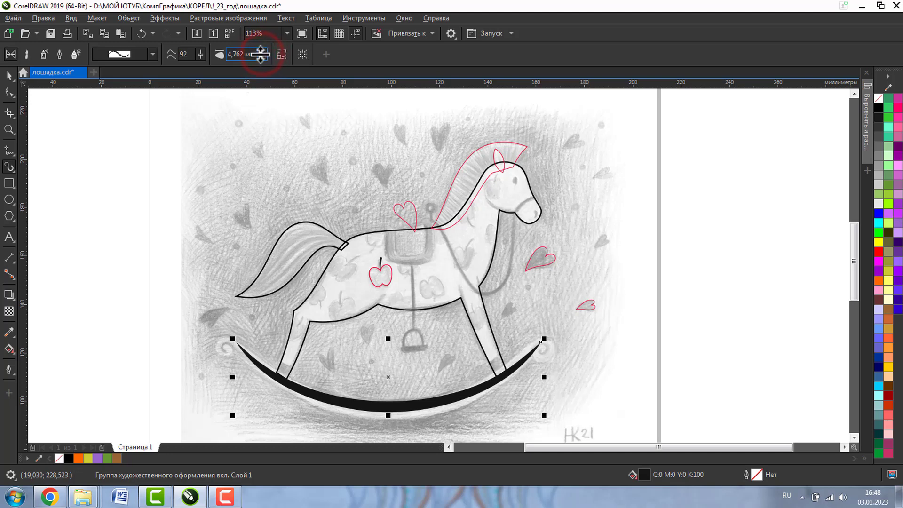
pyautogui.click(262, 51)
pyautogui.click(262, 51)
pyautogui.click(262, 51)
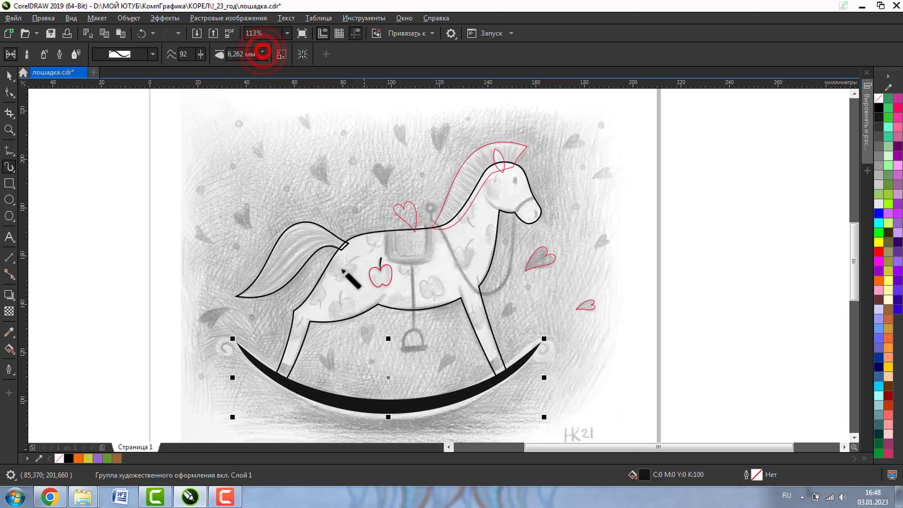
# Enlarge the rocker stroke to about 148 mm wide and move it up under the horse's hooves
pyautogui.click(9, 76)
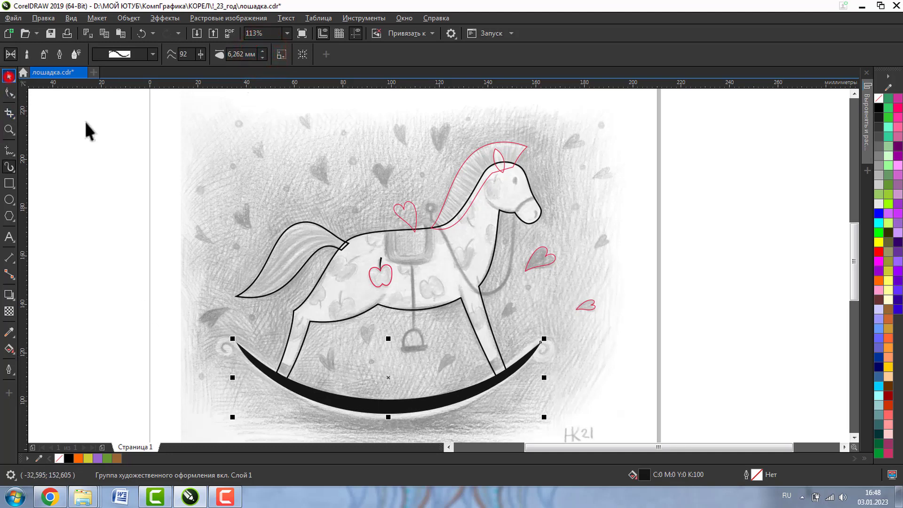
pyautogui.moveTo(547, 378); pyautogui.dragTo(573, 400)
pyautogui.moveTo(226, 334); pyautogui.dragTo(199, 327)
pyautogui.moveTo(349, 408); pyautogui.dragTo(348, 402)
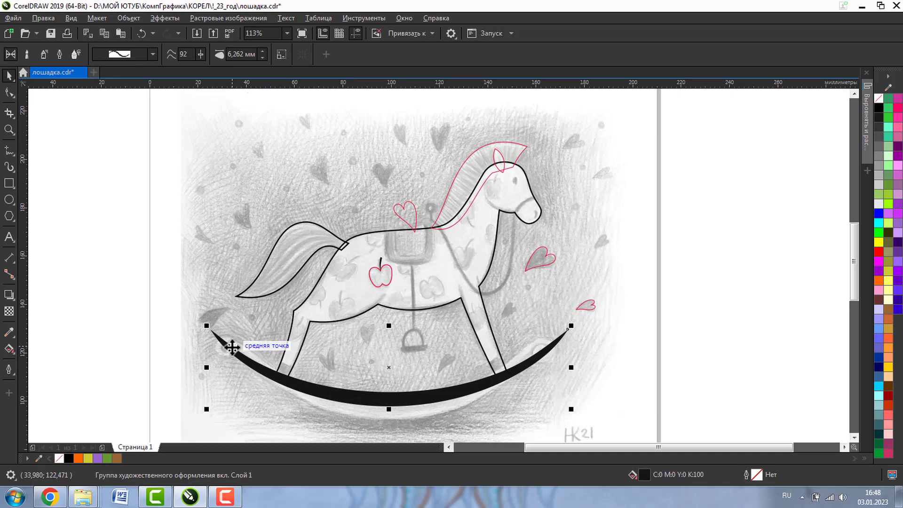
# Switch the display to wireframe and examine the outlines and centre line of the apple stem
pyautogui.click(72, 19)
pyautogui.click(75, 32)
pyautogui.click(681, 294)
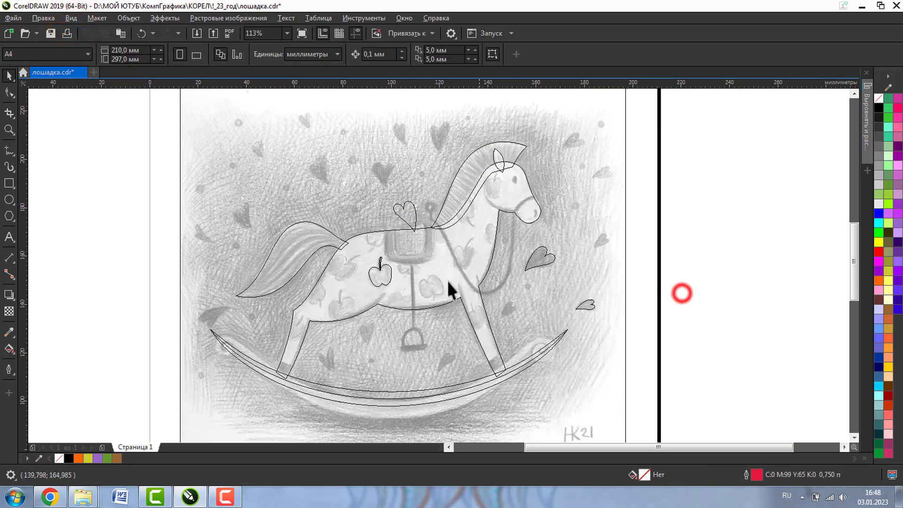
pyautogui.click(9, 129)
pyautogui.moveTo(373, 252); pyautogui.dragTo(395, 280)
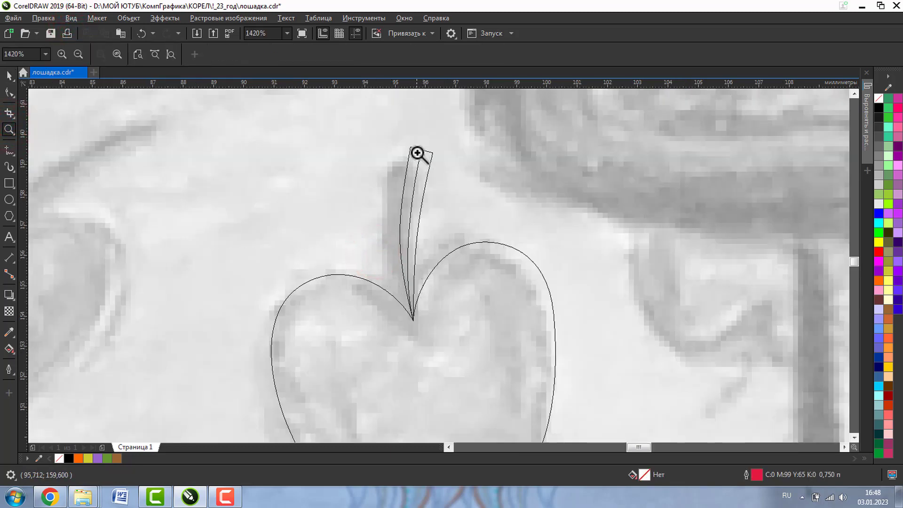
pyautogui.click(77, 53)
pyautogui.click(196, 294)
pyautogui.click(9, 74)
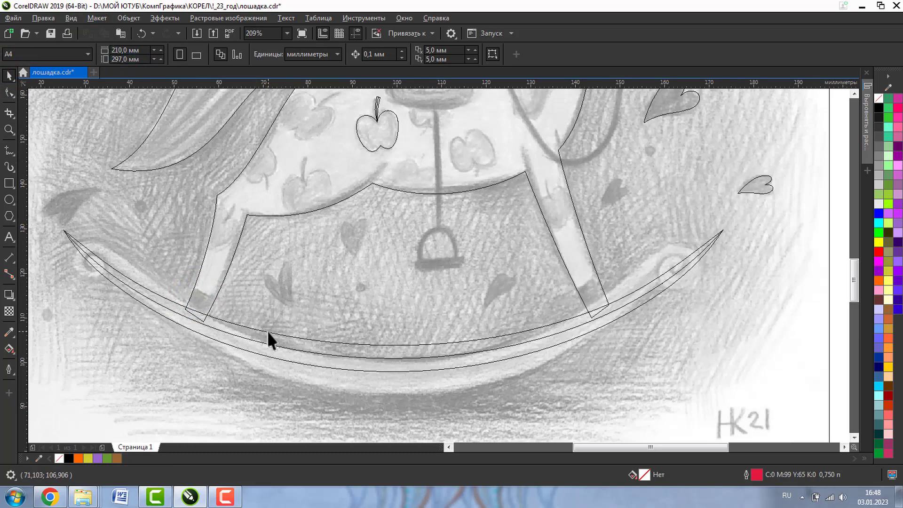
pyautogui.rightClick(348, 357)
pyautogui.click(320, 347)
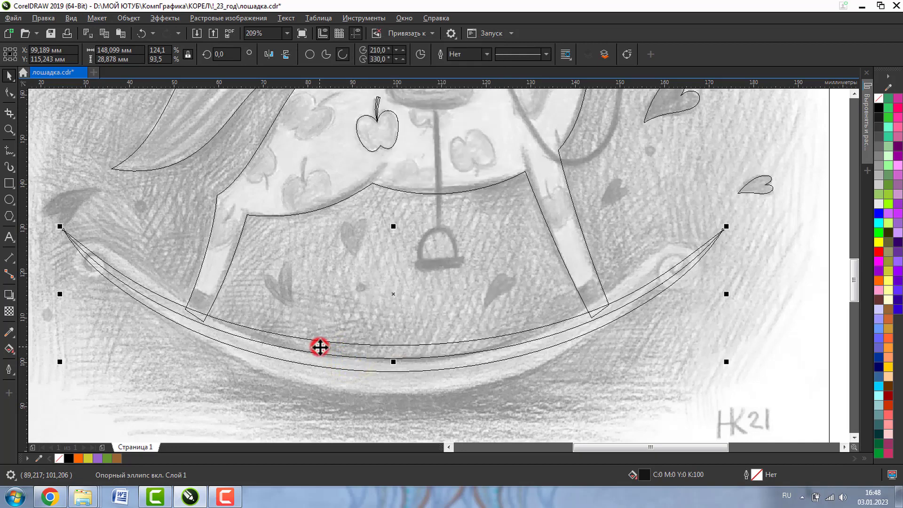
pyautogui.rightClick(319, 346)
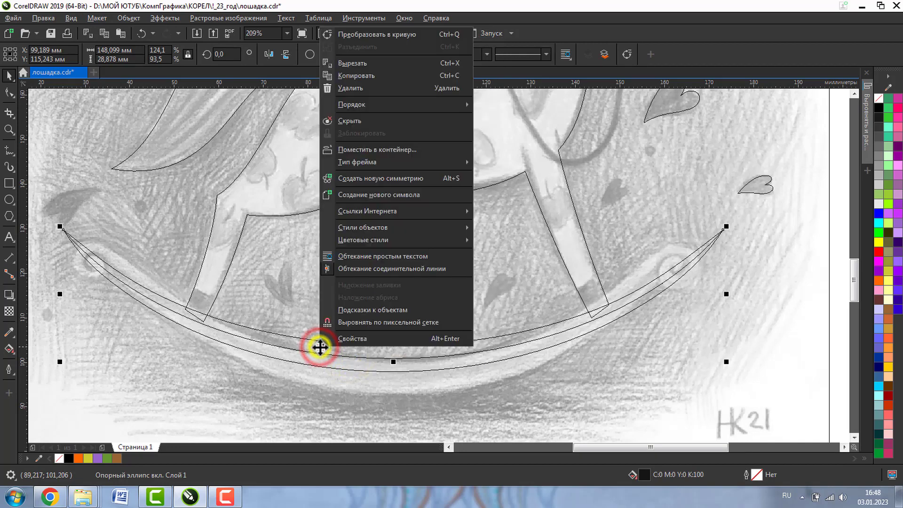
pyautogui.click(187, 191)
pyautogui.click(236, 405)
# Break the rocker's artistic media group apart and select the separate arc running through its middle
pyautogui.rightClick(323, 363)
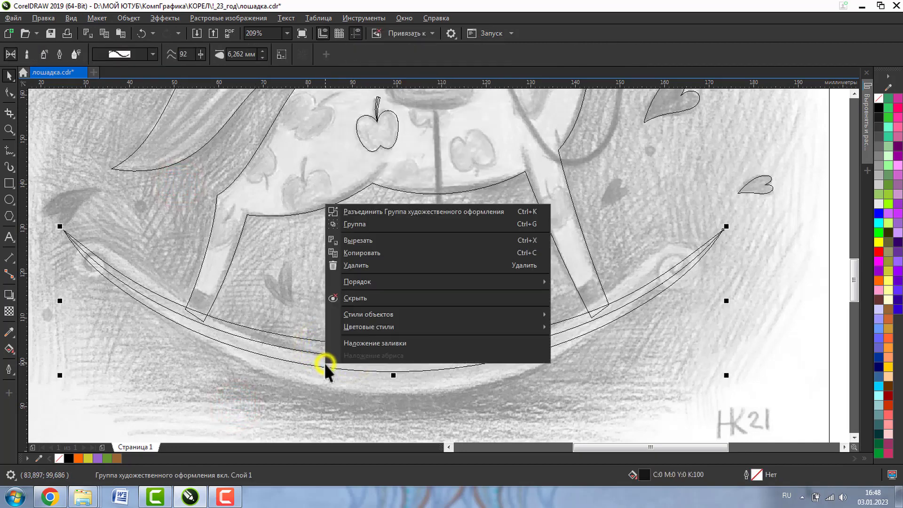
pyautogui.click(346, 211)
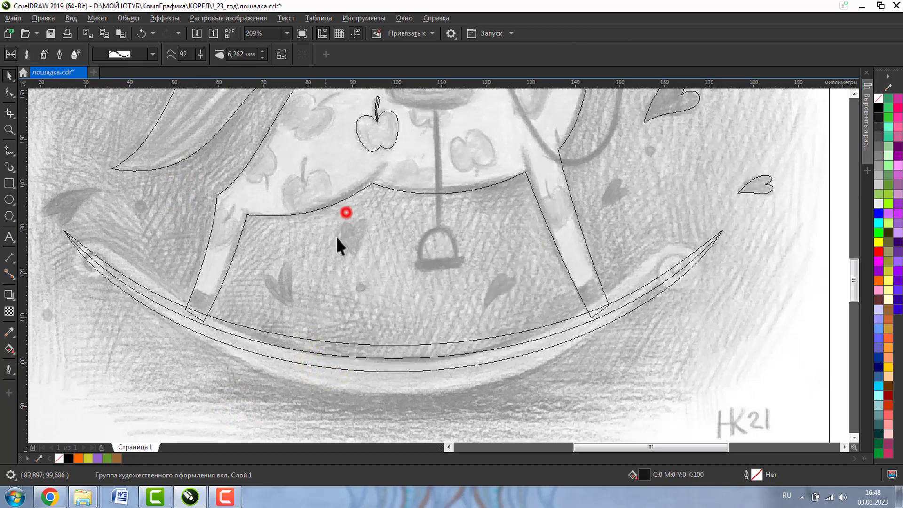
pyautogui.click(314, 269)
pyautogui.click(698, 373)
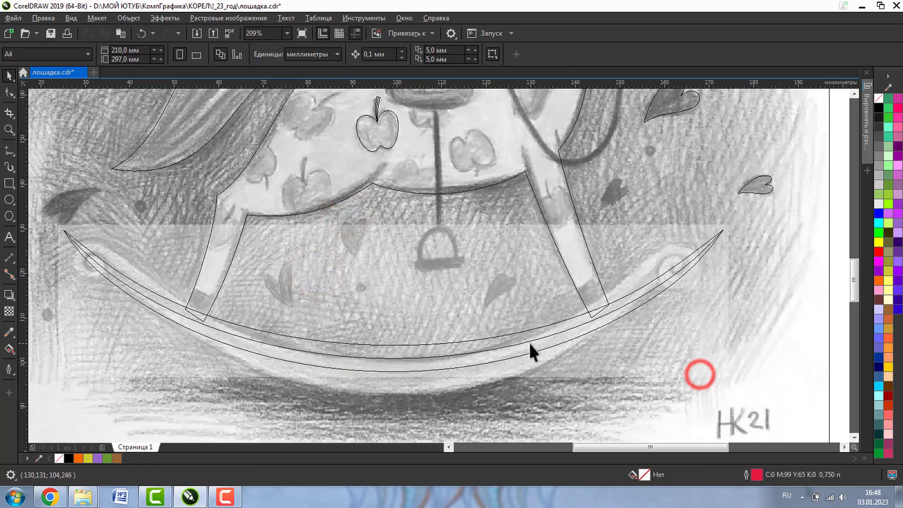
pyautogui.click(527, 342)
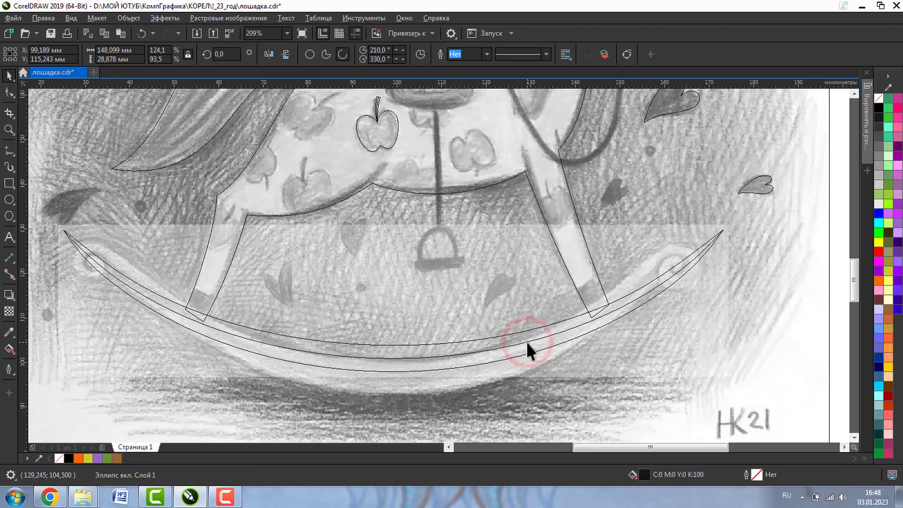
# Delete the separate middle arc of the rocker and return the display from wireframe to full colour
pyautogui.press('Delete')
pyautogui.click(66, 14)
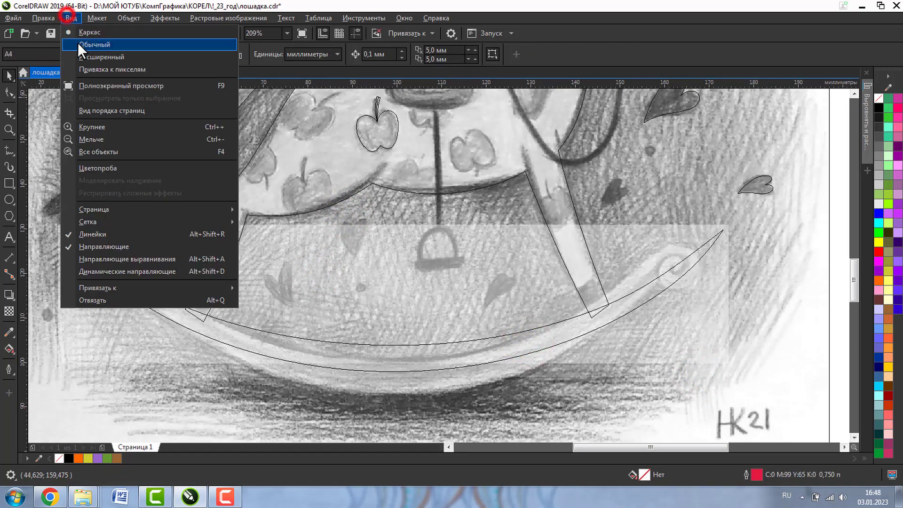
pyautogui.click(78, 53)
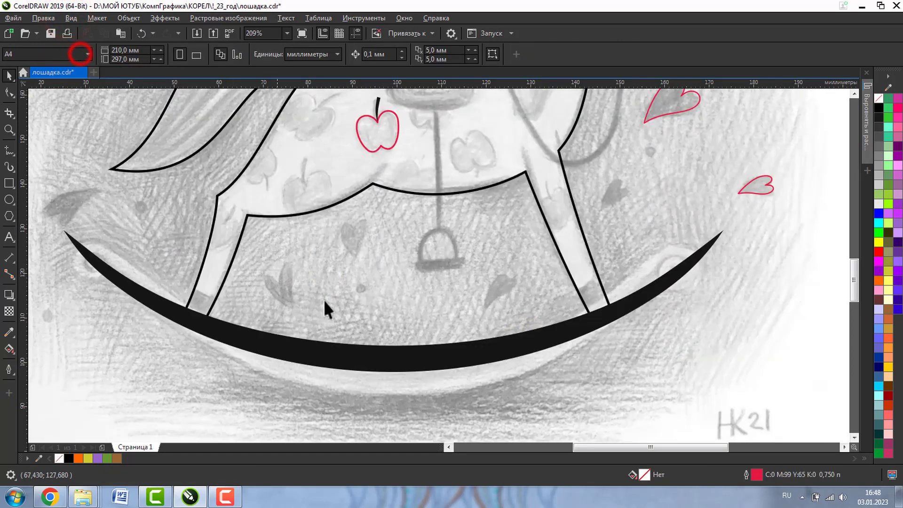
# Fill the rocker with magenta (#FF00FF) and give it a dark brown outline (#663333)
pyautogui.click(550, 342)
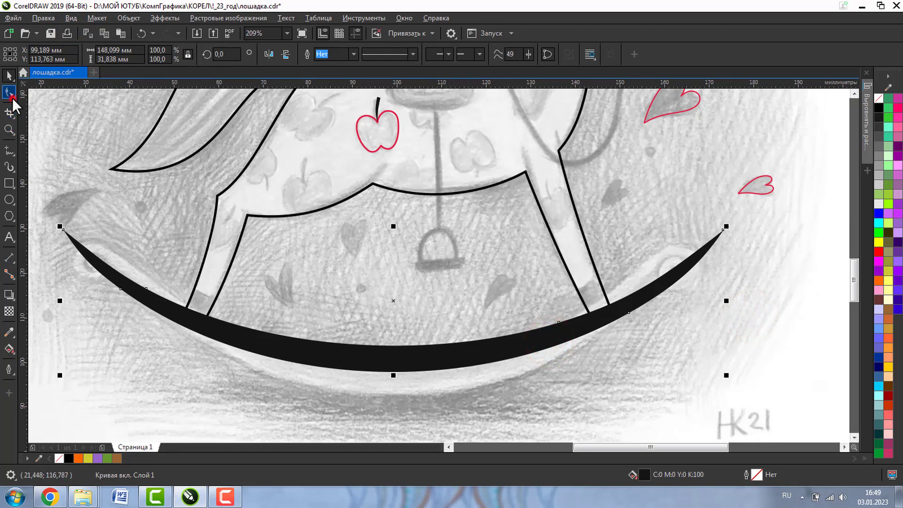
pyautogui.click(8, 74)
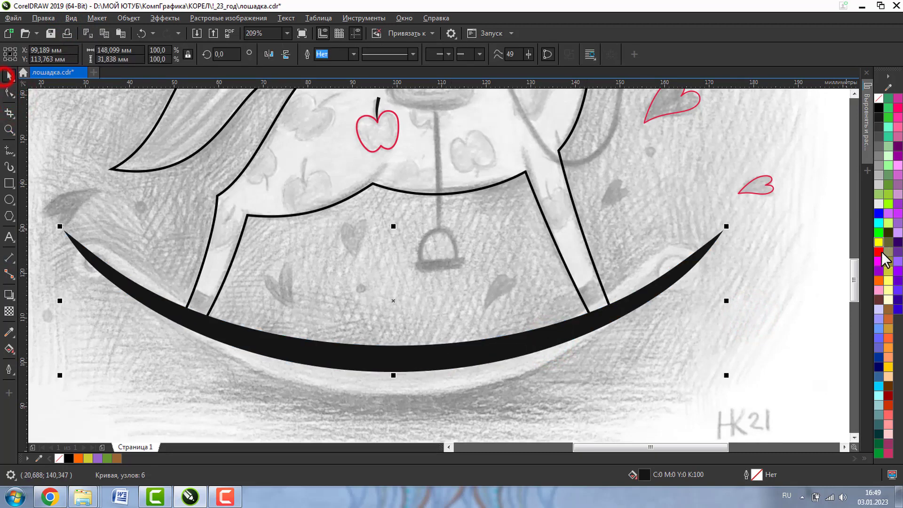
pyautogui.click(879, 261)
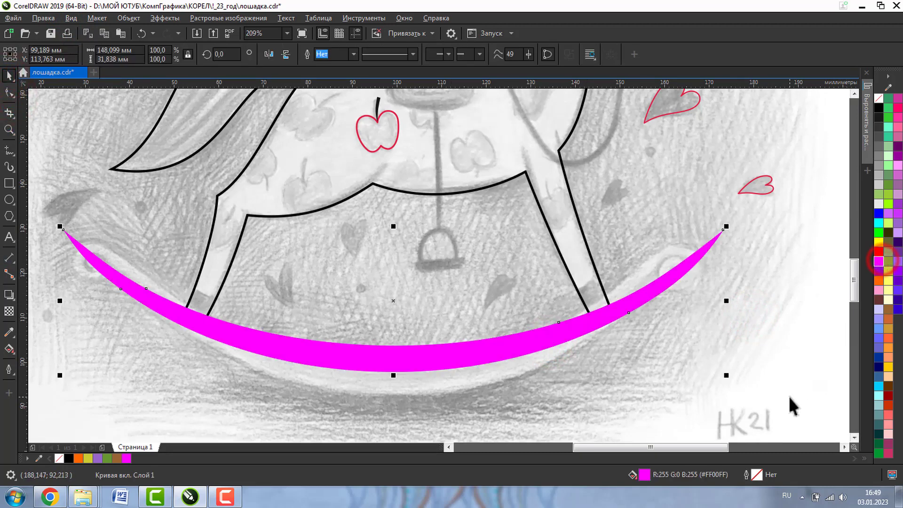
pyautogui.rightClick(878, 299)
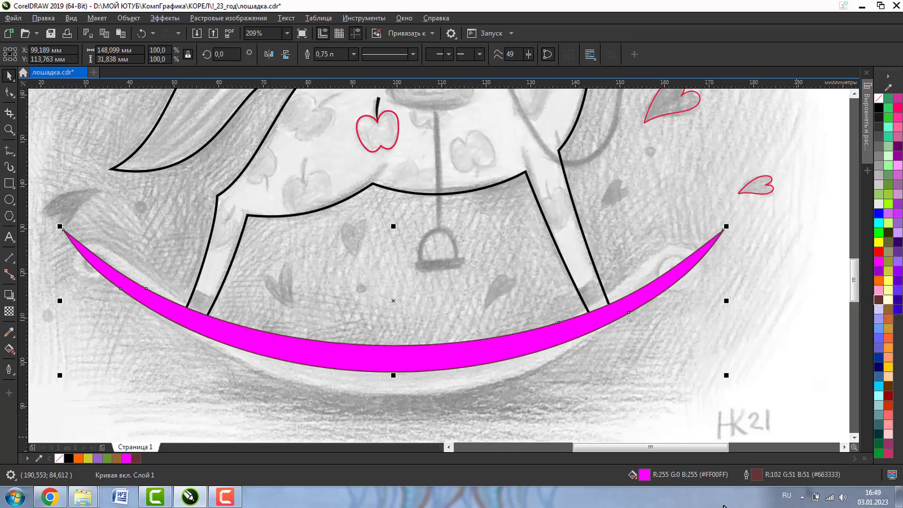
# Draw a cyan rectangle about 27 × 12 mm over the rocker's left tip and place a copy over the right tip
pyautogui.press('z')
pyautogui.rightClick(171, 264)
pyautogui.click(611, 410)
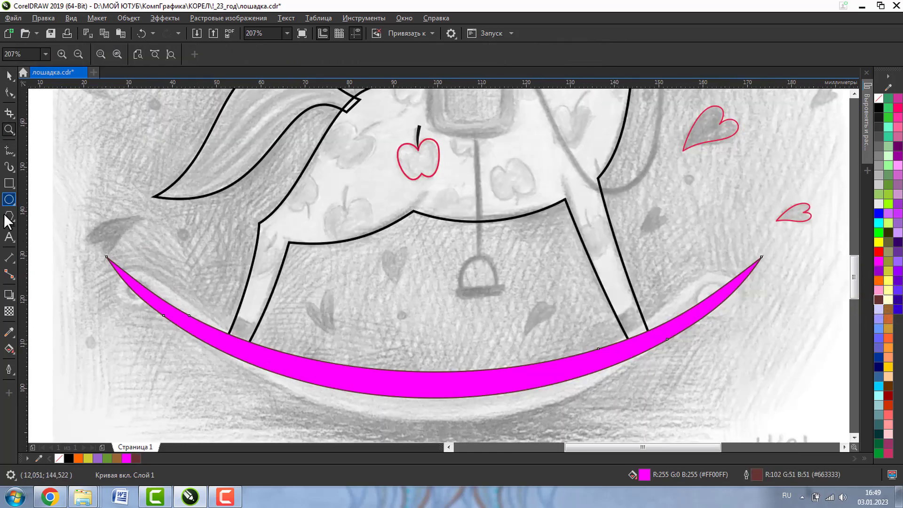
pyautogui.click(7, 185)
pyautogui.moveTo(64, 230); pyautogui.dragTo(185, 282)
pyautogui.click(9, 75)
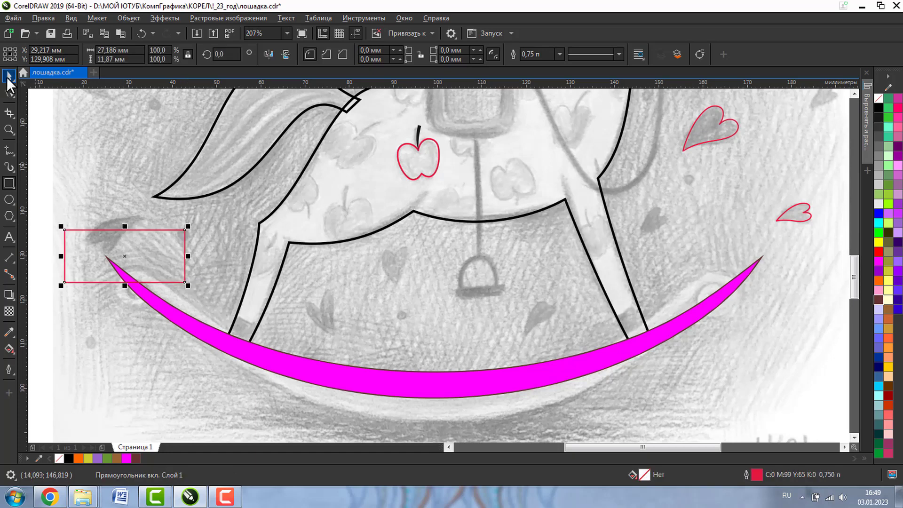
pyautogui.click(878, 223)
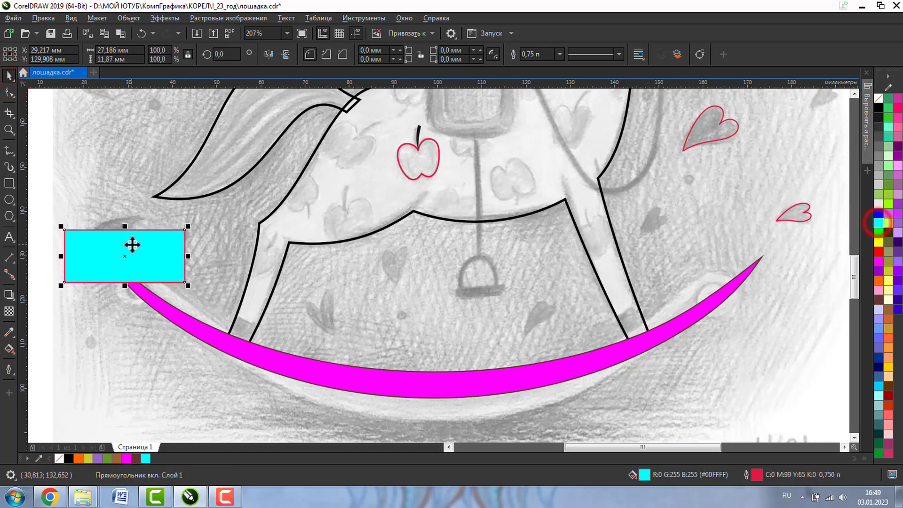
pyautogui.moveTo(125, 252); pyautogui.dragTo(761, 259)
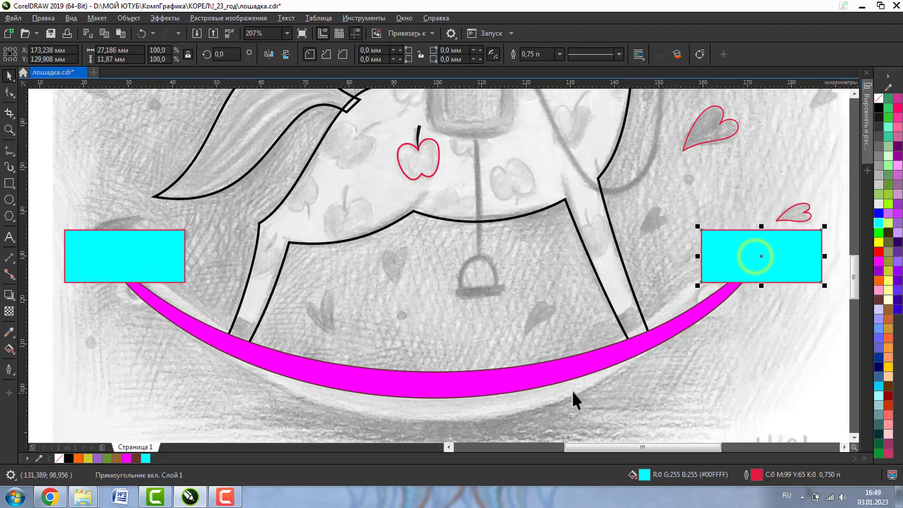
# Subtract both rectangles from the rocker to cut its pointed tips off flat
pyautogui.keyDown('shift'); pyautogui.click(162, 252); pyautogui.keyUp('shift')
pyautogui.keyDown('shift'); pyautogui.click(199, 332); pyautogui.keyUp('shift')
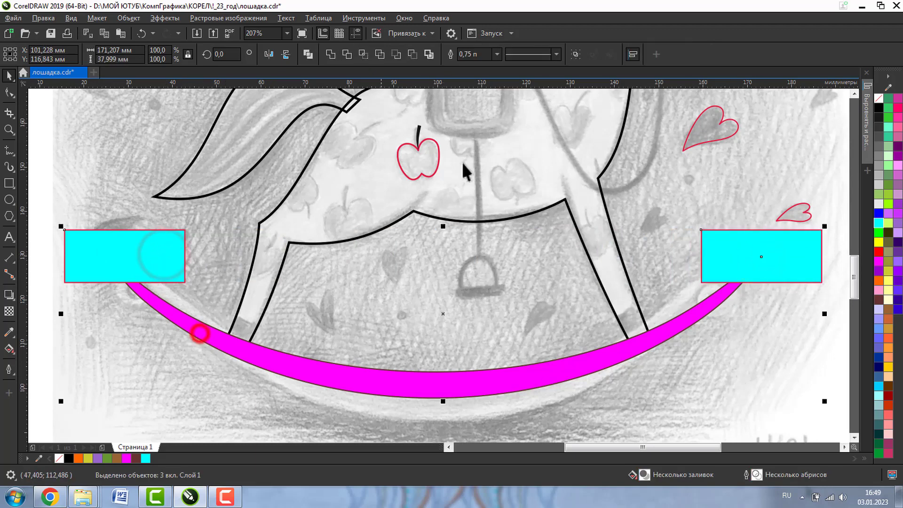
pyautogui.click(427, 55)
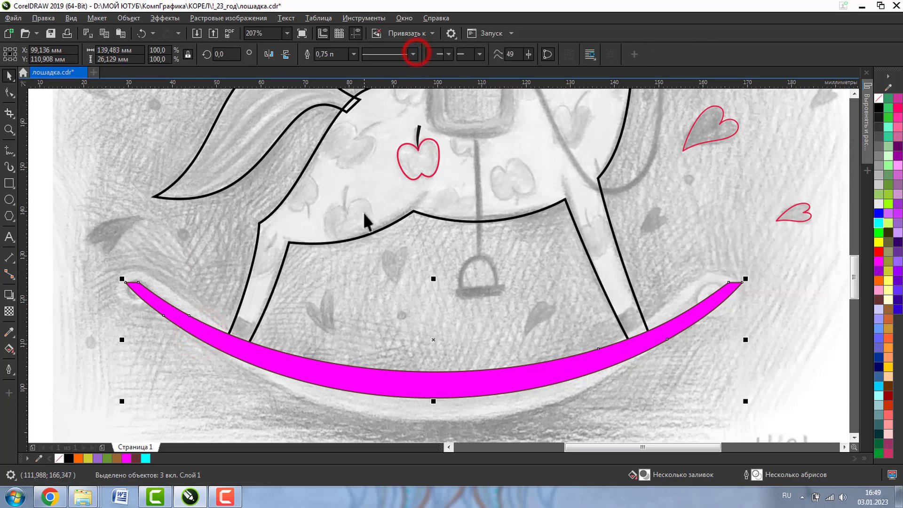
# Draw a circle about 6.8 mm in diameter and move it onto the rocker's left end
pyautogui.click(9, 129)
pyautogui.click(97, 266)
pyautogui.click(9, 199)
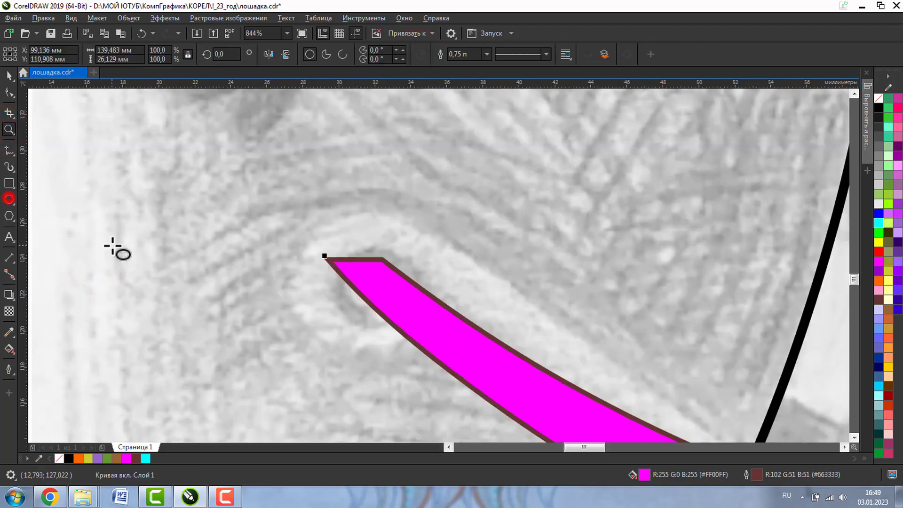
pyautogui.moveTo(112, 245)
pyautogui.mouseDown()
pyautogui.moveTo(238, 357)
pyautogui.moveTo(238, 369)
pyautogui.mouseUp()
pyautogui.click(9, 75)
pyautogui.moveTo(197, 246); pyautogui.dragTo(372, 251)
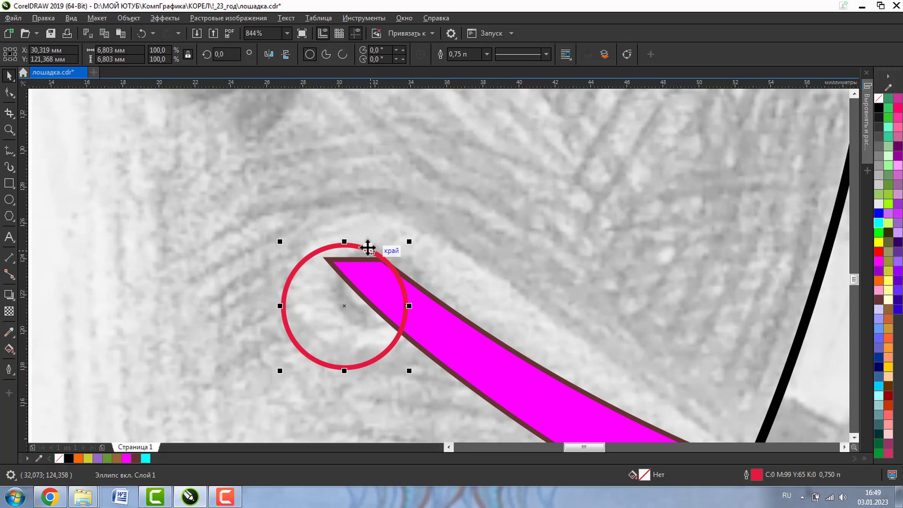
# Switch the display to wireframe and shift the circle slightly to line up with the rocker's left end
pyautogui.click(74, 16)
pyautogui.click(75, 32)
pyautogui.click(9, 130)
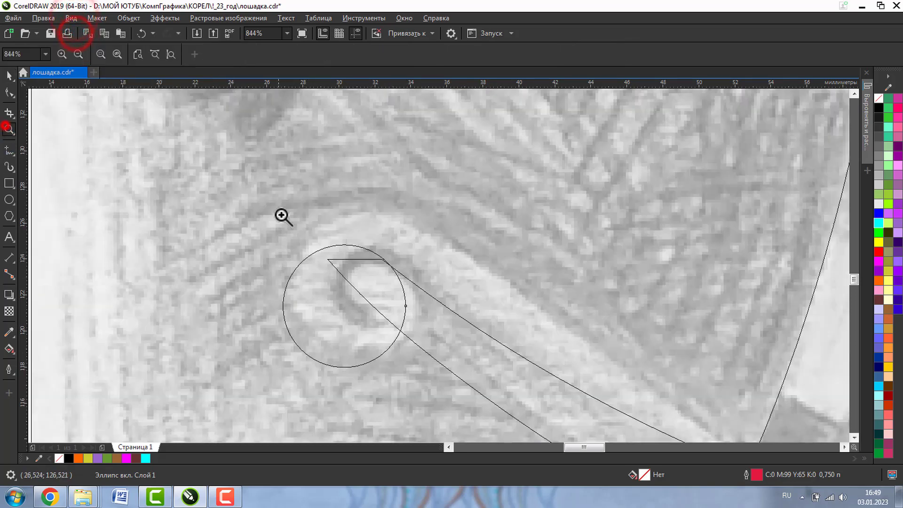
pyautogui.click(232, 196)
pyautogui.click(9, 75)
pyautogui.moveTo(515, 325)
pyautogui.mouseDown()
pyautogui.moveTo(483, 234)
pyautogui.moveTo(528, 348)
pyautogui.moveTo(534, 339)
pyautogui.moveTo(506, 324)
pyautogui.mouseUp()
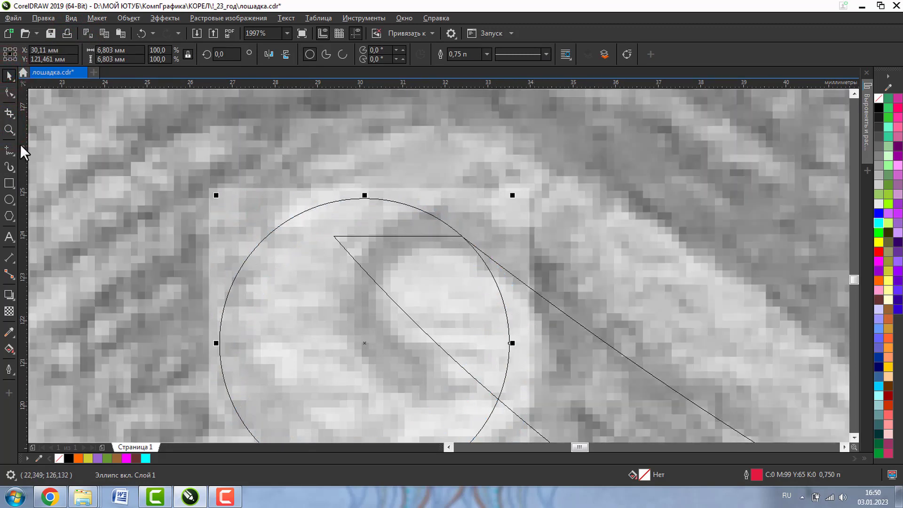
# Draw a symmetrical spiral with 1 revolution, about 4.2 × 3 mm, inside the circle at the rocker's left end
pyautogui.click(5, 132)
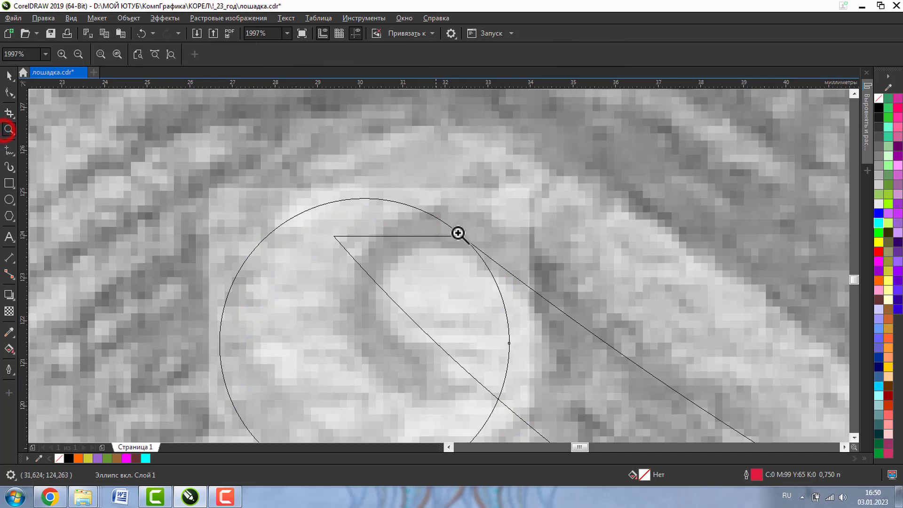
pyautogui.click(74, 54)
pyautogui.click(74, 53)
pyautogui.moveTo(92, 268); pyautogui.dragTo(203, 334)
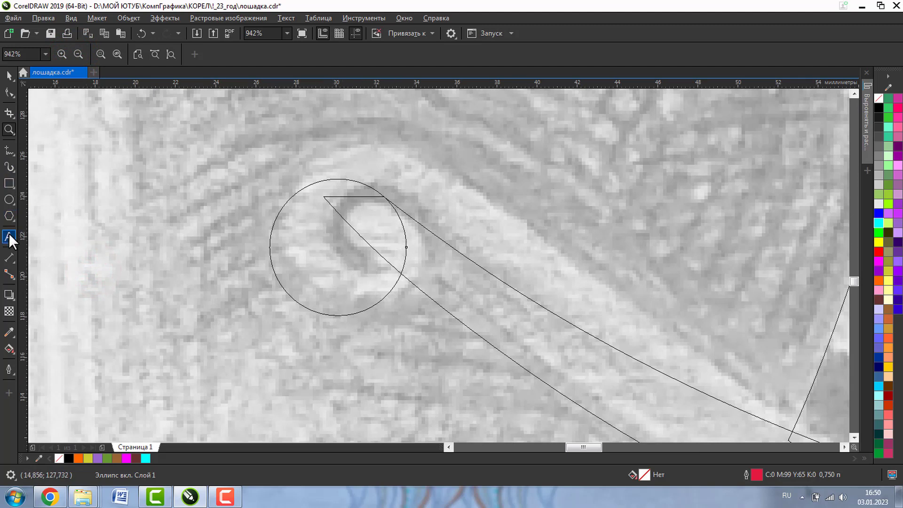
pyautogui.click(10, 216)
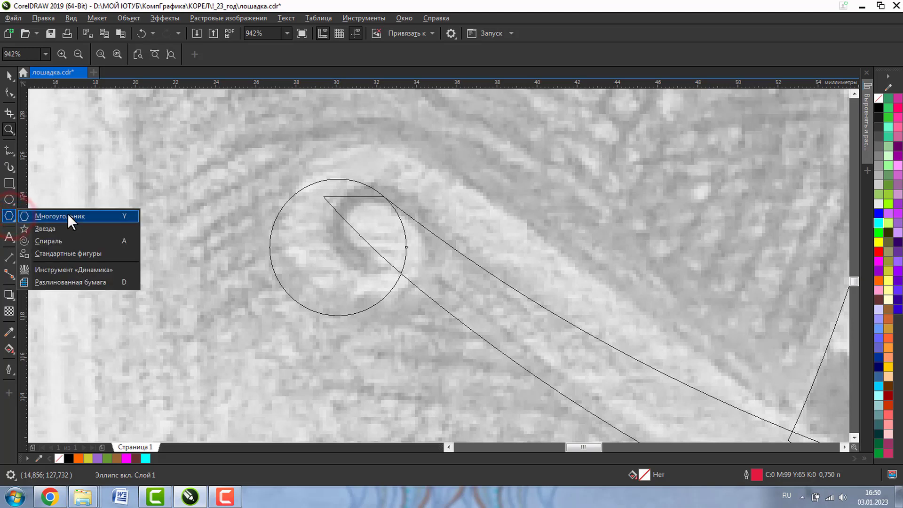
pyautogui.click(67, 240)
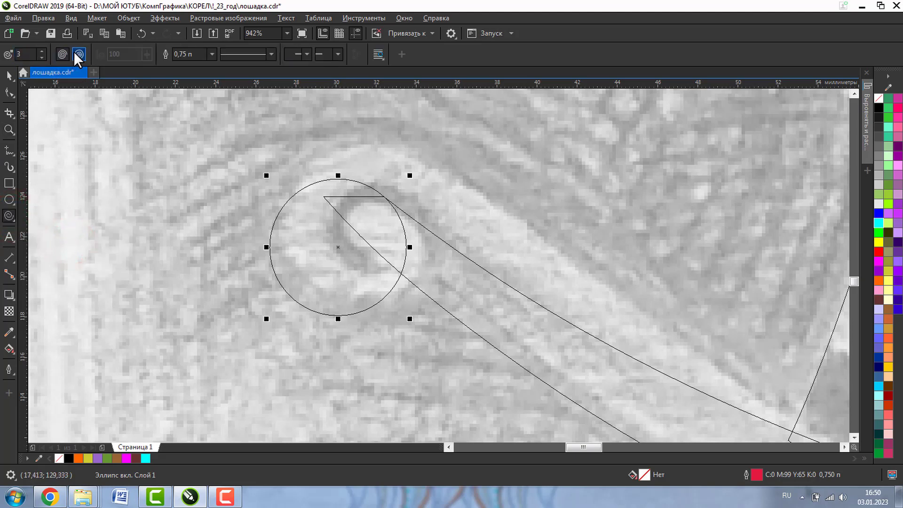
pyautogui.click(43, 56)
pyautogui.click(42, 57)
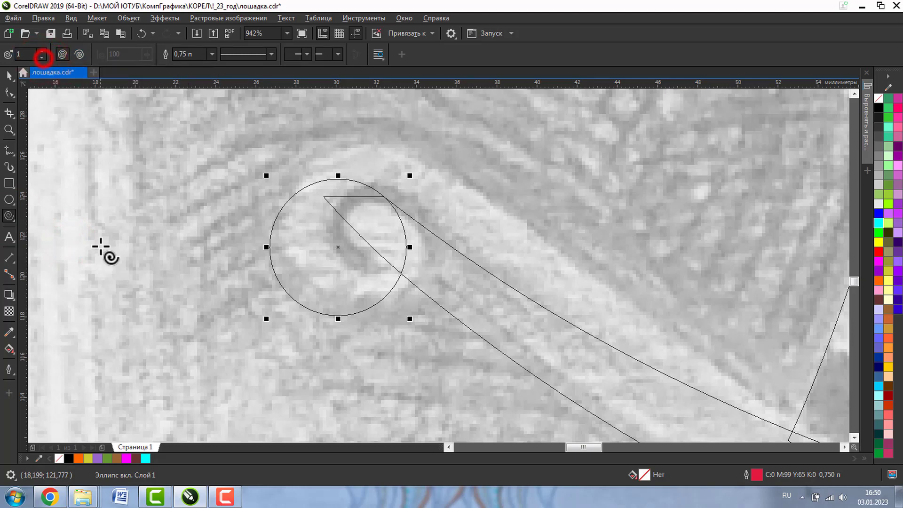
pyautogui.moveTo(108, 227); pyautogui.dragTo(316, 203)
pyautogui.click(9, 75)
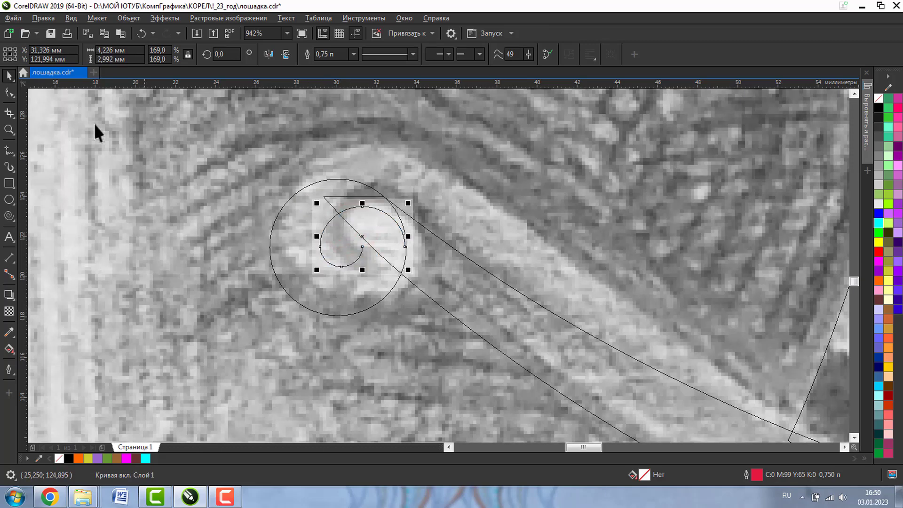
# Draw a heart about 18.7 mm wide from the basic common shapes beside the sketch's right edge
pyautogui.click(10, 130)
pyautogui.click(78, 55)
pyautogui.click(78, 55)
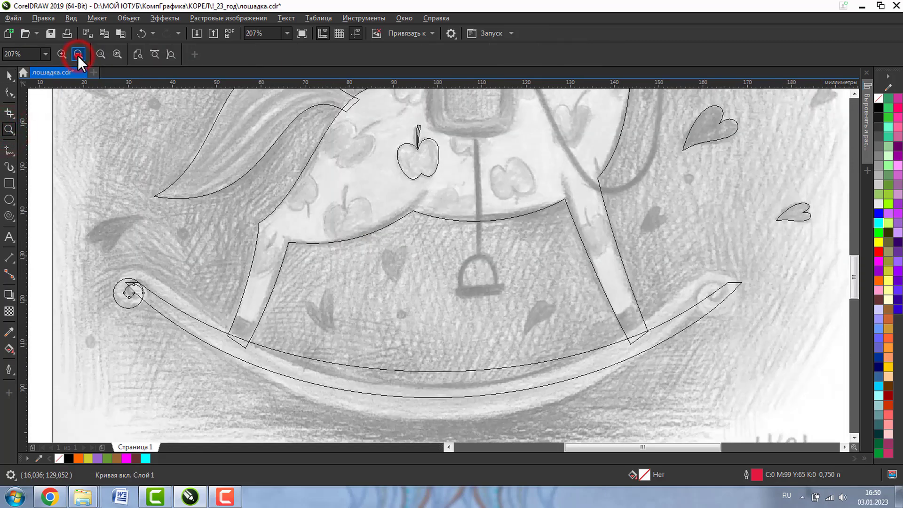
pyautogui.click(78, 55)
pyautogui.click(9, 78)
pyautogui.click(84, 201)
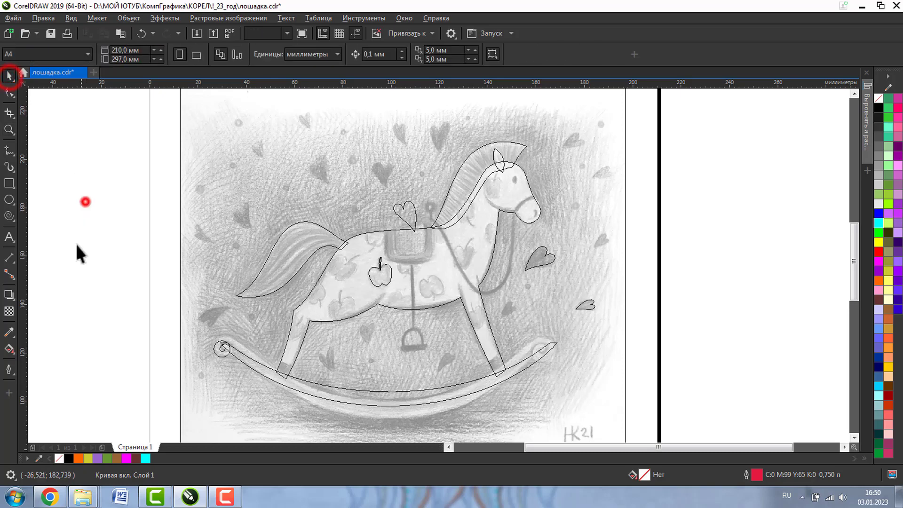
pyautogui.click(10, 215)
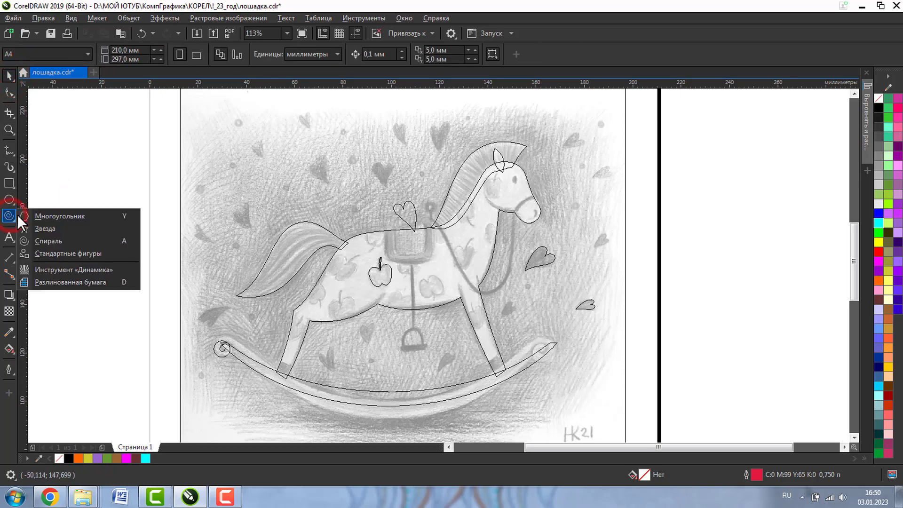
pyautogui.click(47, 255)
pyautogui.click(311, 53)
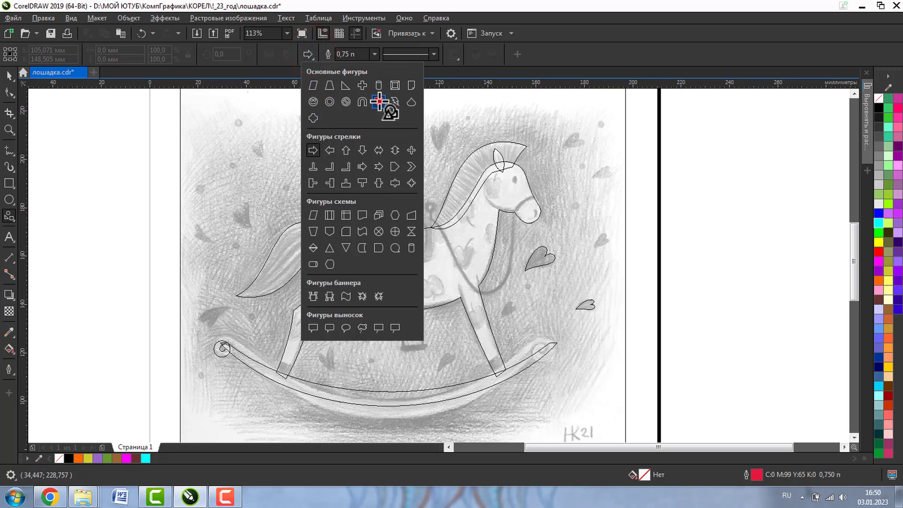
pyautogui.click(378, 101)
pyautogui.moveTo(628, 252); pyautogui.dragTo(670, 294)
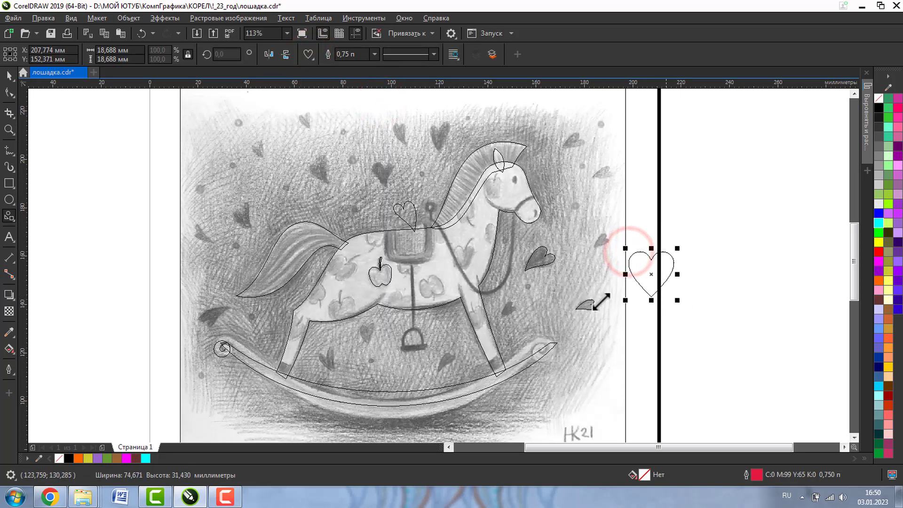
# Move the new heart onto the empty area beyond the page's right border and convert it to curves
pyautogui.click(9, 128)
pyautogui.click(613, 232)
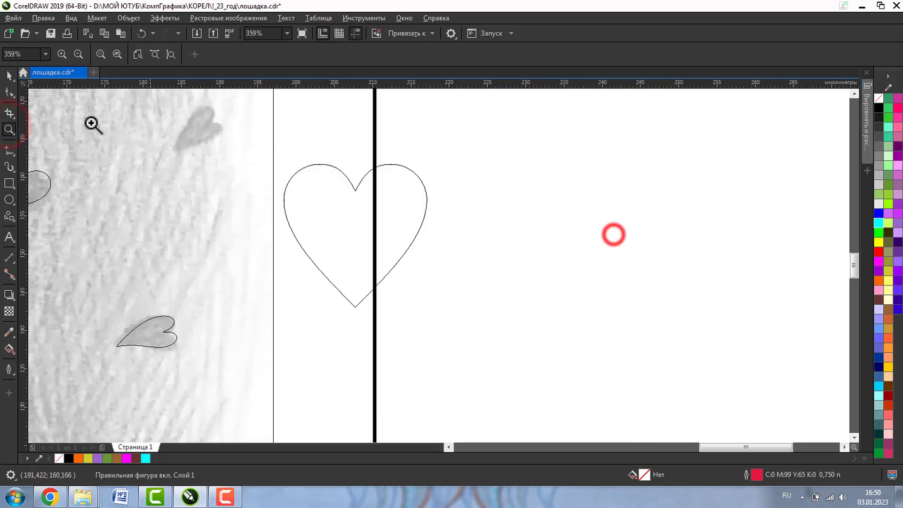
pyautogui.click(9, 76)
pyautogui.moveTo(324, 162); pyautogui.dragTo(516, 148)
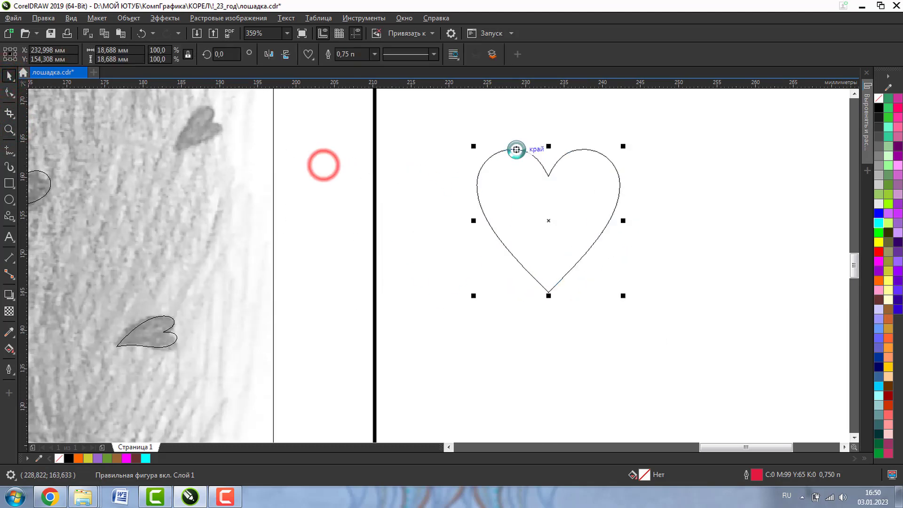
pyautogui.rightClick(517, 149)
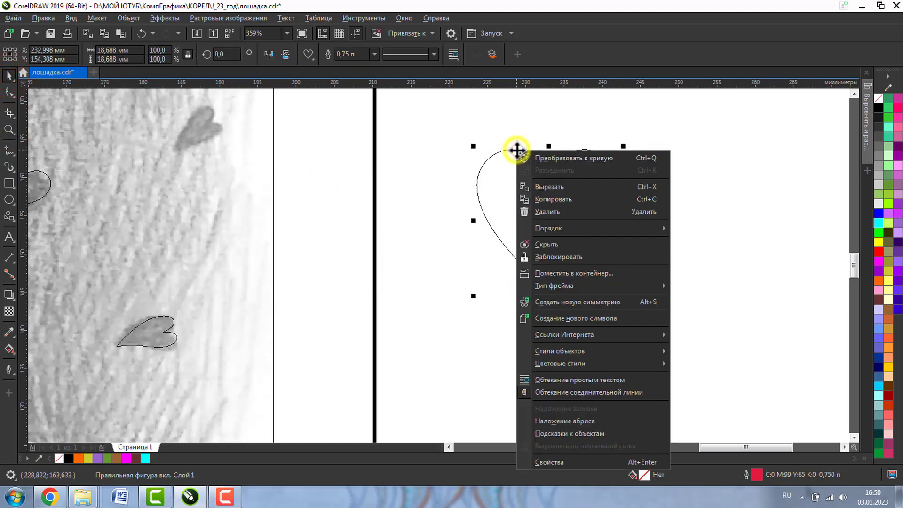
pyautogui.click(548, 160)
# Reshape the heart's nodes and handles to raise its left lobe and bend the lower left side inward towards the tip
pyautogui.click(14, 92)
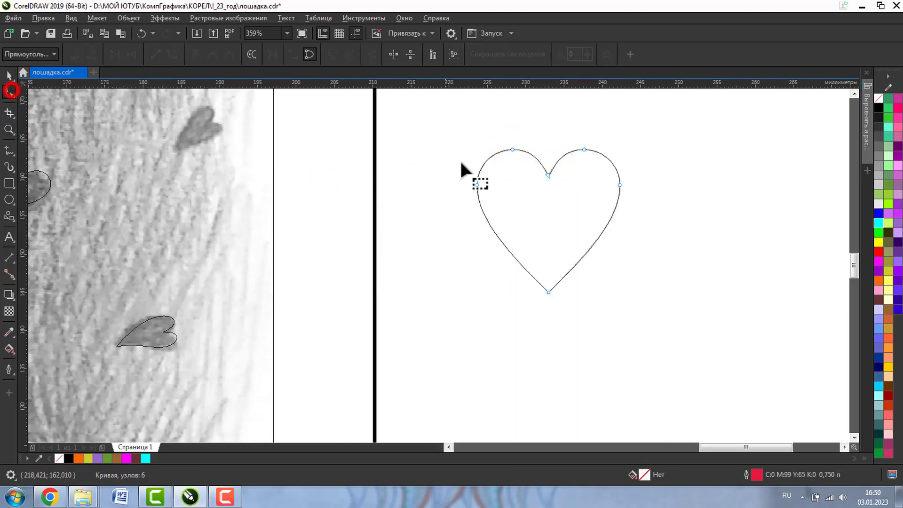
pyautogui.click(512, 150)
pyautogui.click(477, 184)
pyautogui.click(512, 150)
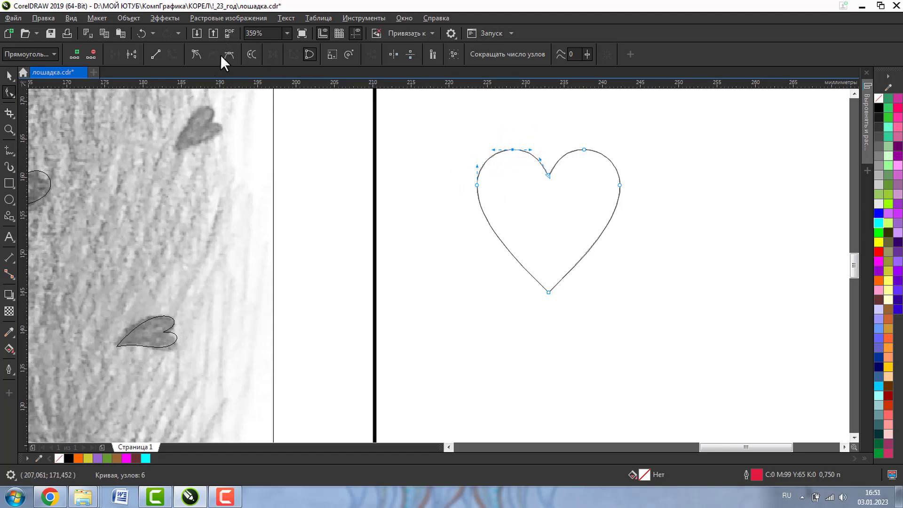
pyautogui.click(476, 185)
pyautogui.moveTo(476, 221); pyautogui.dragTo(507, 142)
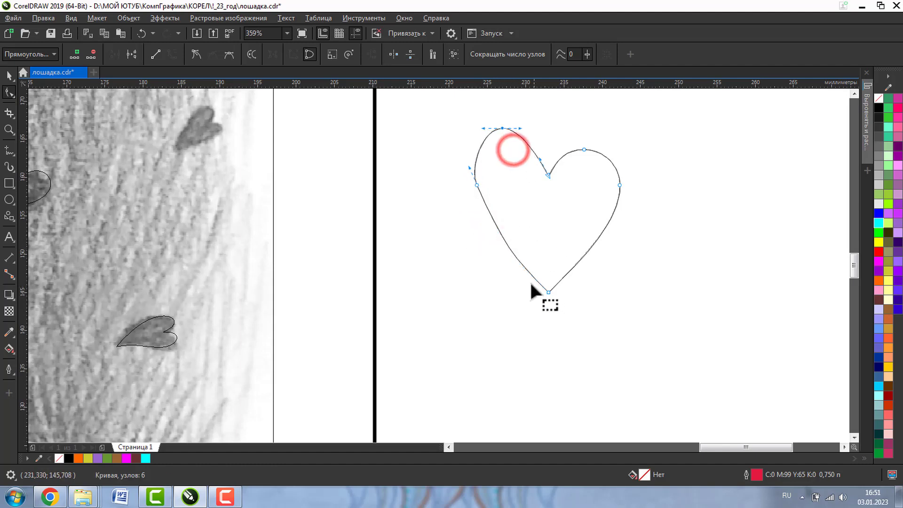
pyautogui.click(548, 292)
pyautogui.moveTo(513, 260); pyautogui.dragTo(546, 237)
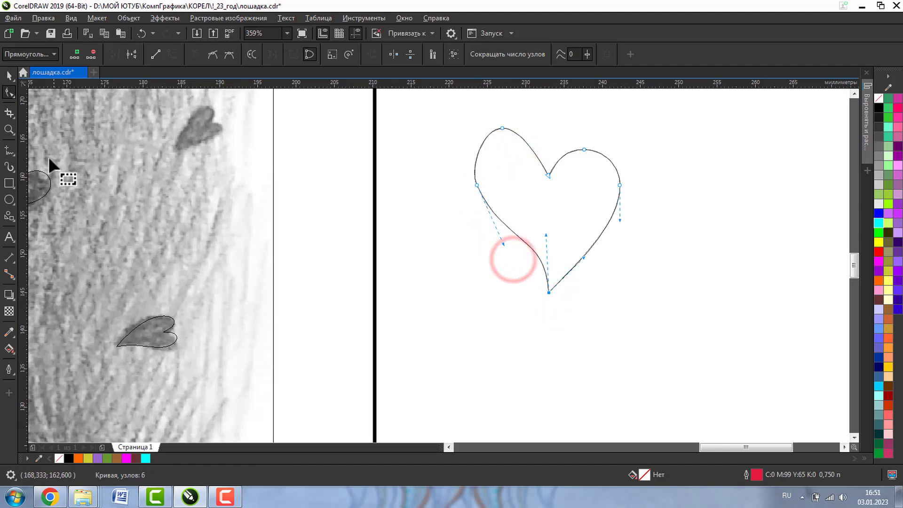
pyautogui.click(9, 129)
pyautogui.click(78, 49)
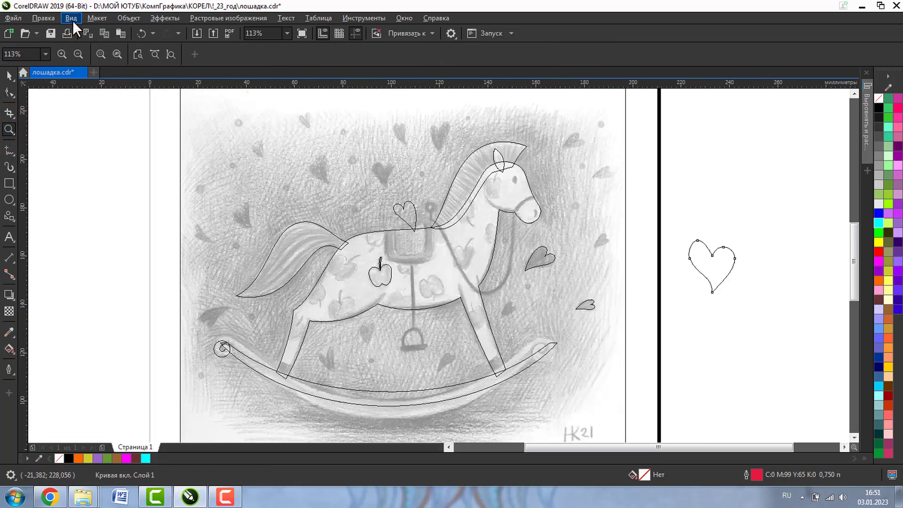
pyautogui.click(71, 19)
pyautogui.click(81, 57)
pyautogui.moveTo(400, 157); pyautogui.dragTo(507, 295)
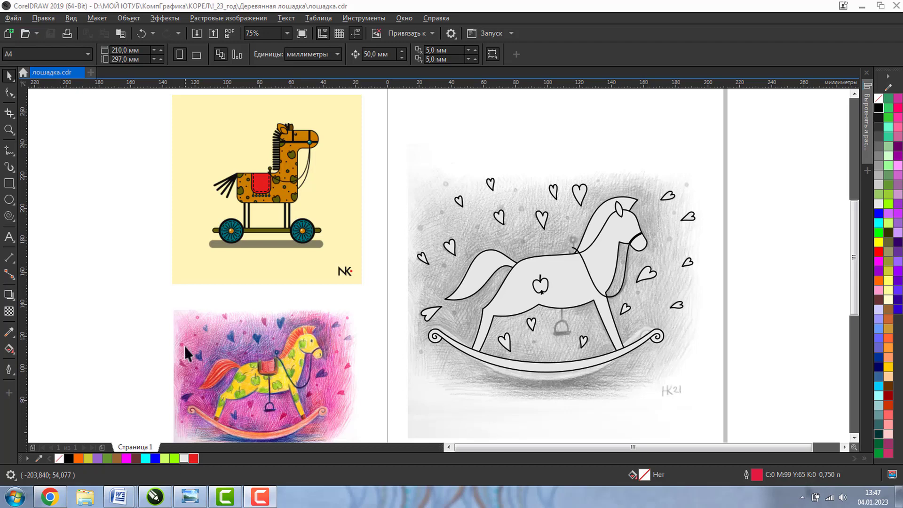
# Sample the red of the wheeled horse's saddle and the green of an apple on the coloured rocking horse into the document palette
pyautogui.click(39, 457)
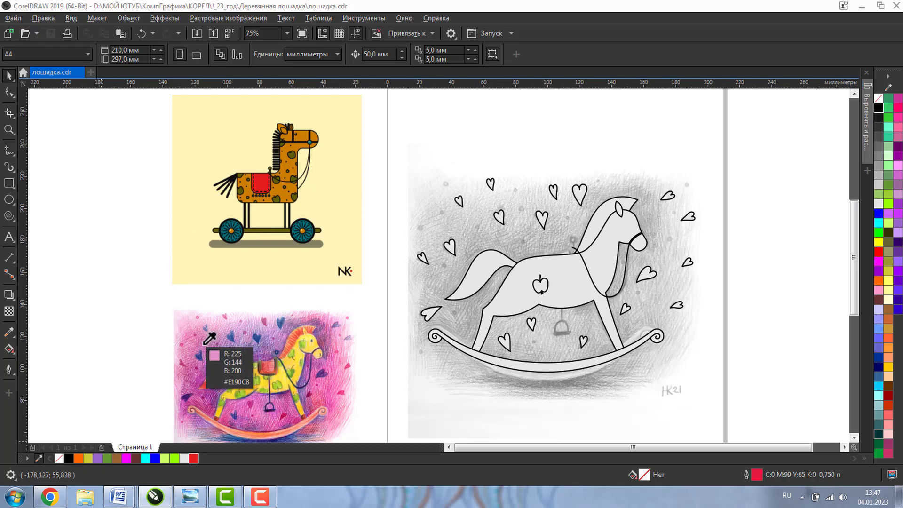
pyautogui.click(262, 181)
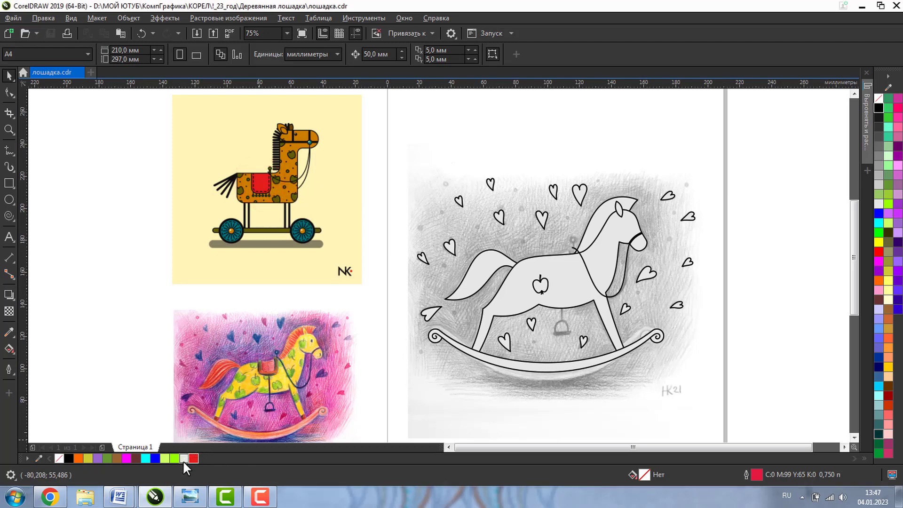
pyautogui.click(38, 458)
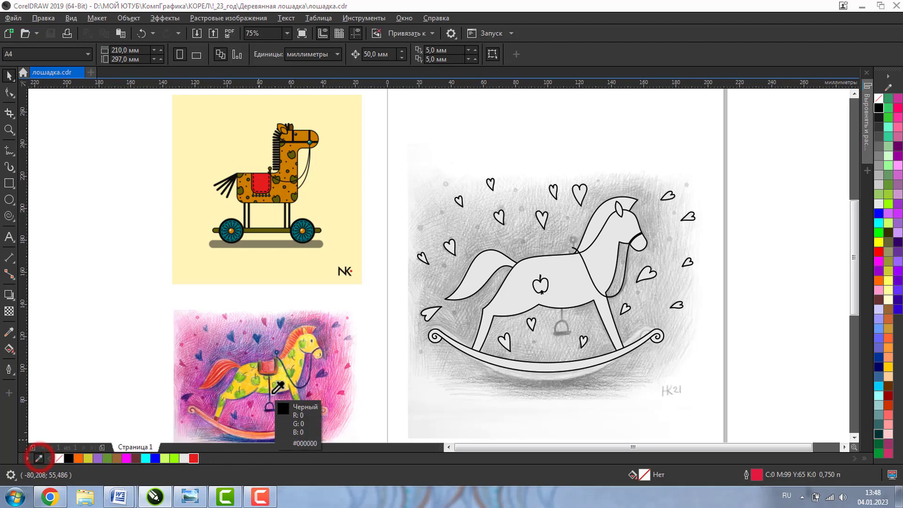
pyautogui.click(238, 373)
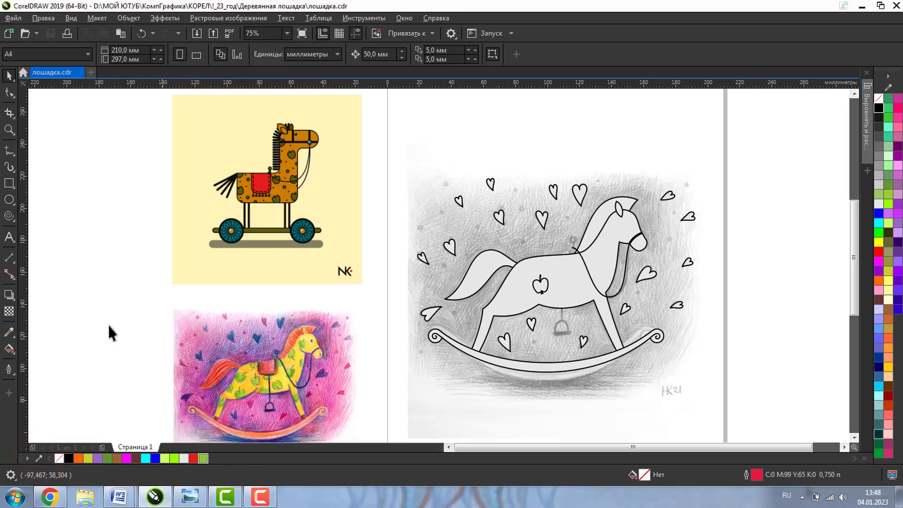
# Give the traced horse's tail the sampled red outline (#E61E1E) and the sampled green fill (#8CCB34)
pyautogui.click(11, 79)
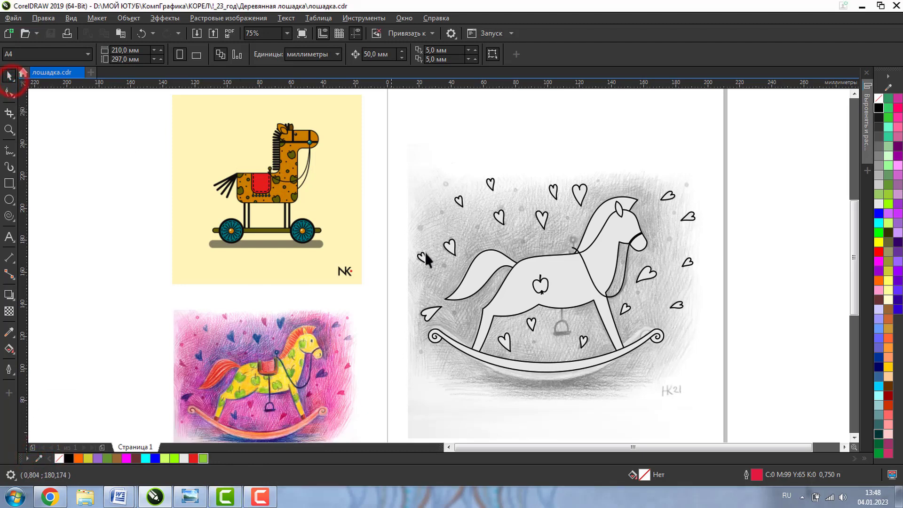
pyautogui.click(472, 262)
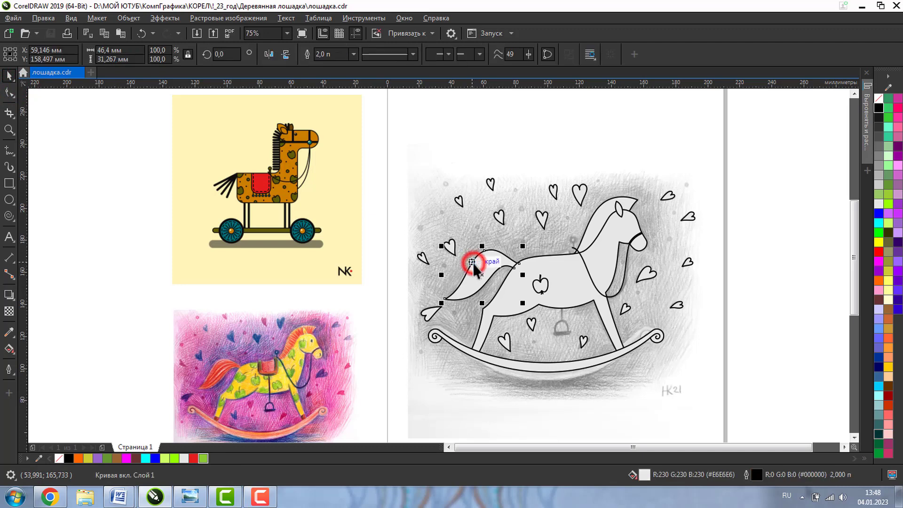
pyautogui.rightClick(192, 457)
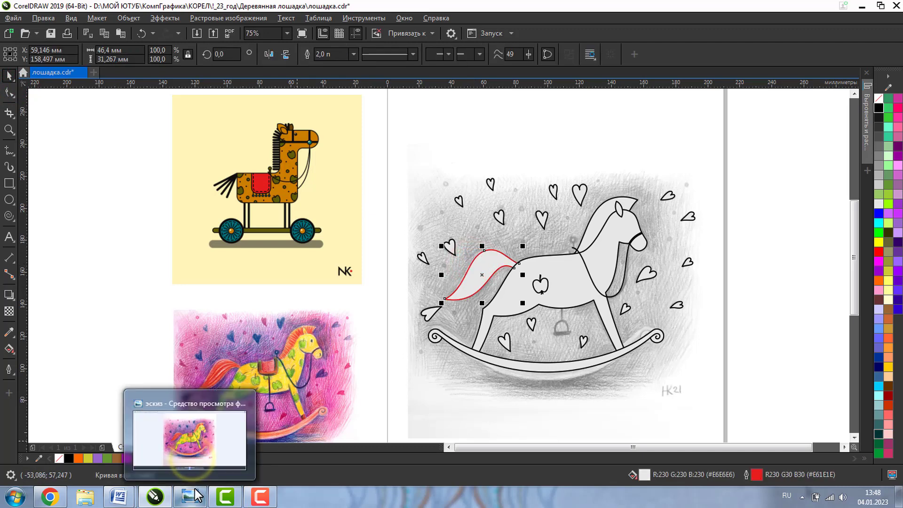
pyautogui.click(203, 457)
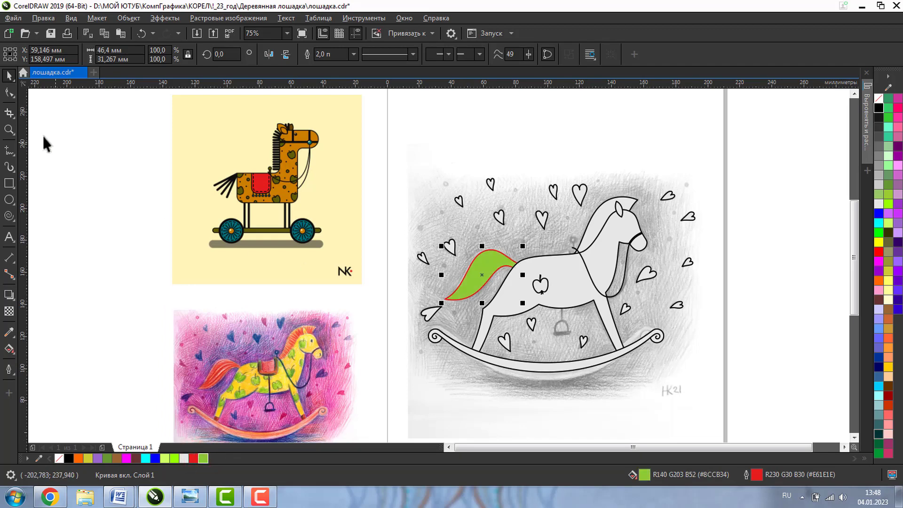
# Fill the apple on the traced horse's body with the sampled green (#8CCB34)
pyautogui.click(9, 128)
pyautogui.moveTo(413, 214); pyautogui.dragTo(709, 379)
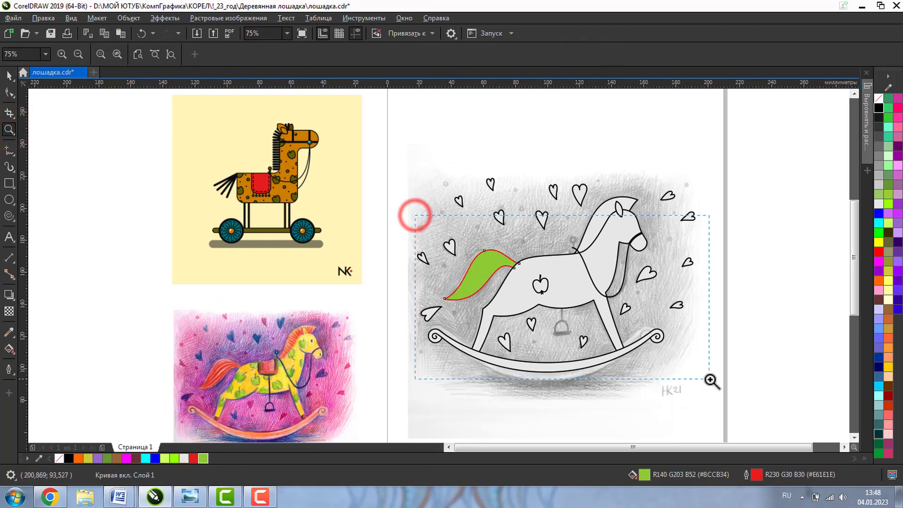
pyautogui.click(9, 75)
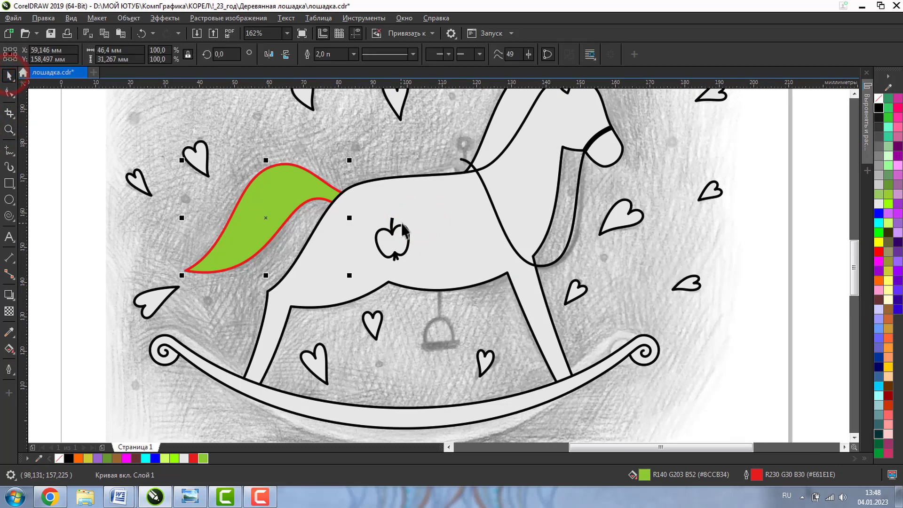
pyautogui.click(399, 225)
pyautogui.click(825, 279)
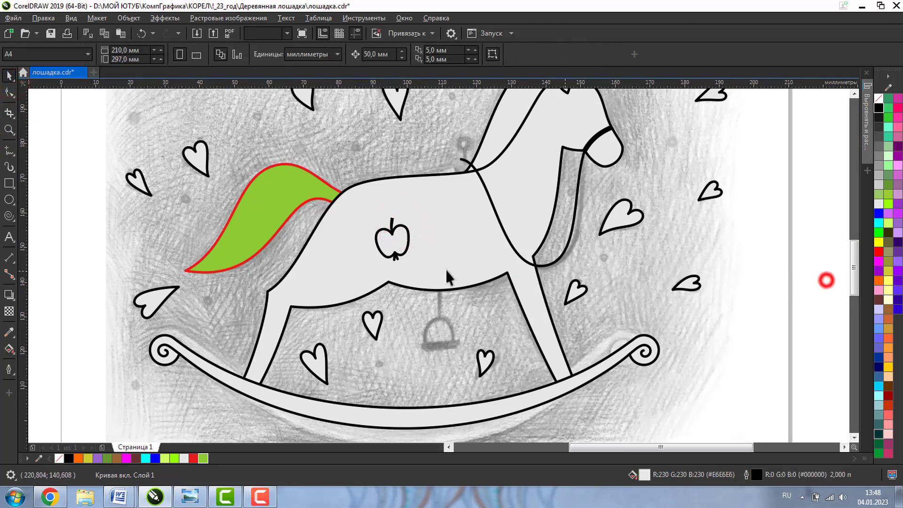
pyautogui.click(404, 251)
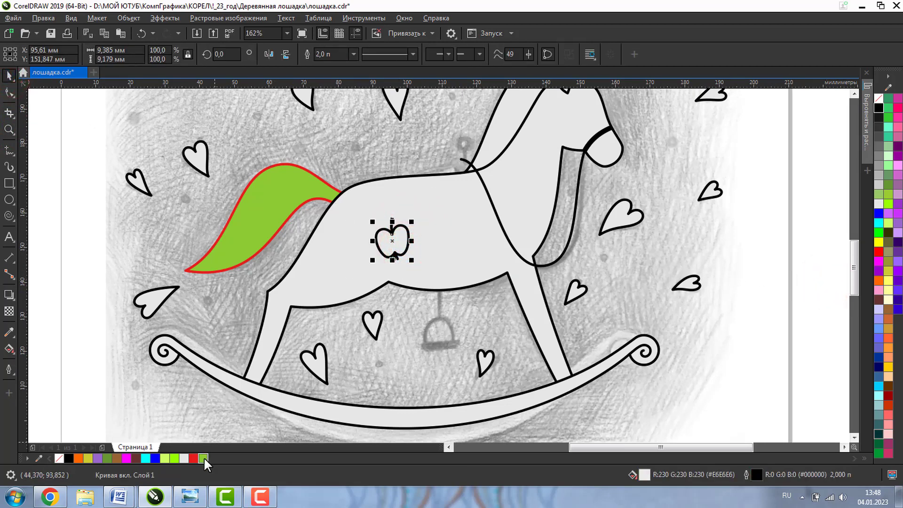
pyautogui.click(203, 458)
# Try a bright green fill on the short lines at the base of the apple
pyautogui.click(9, 128)
pyautogui.moveTo(350, 161); pyautogui.dragTo(433, 296)
pyautogui.click(8, 75)
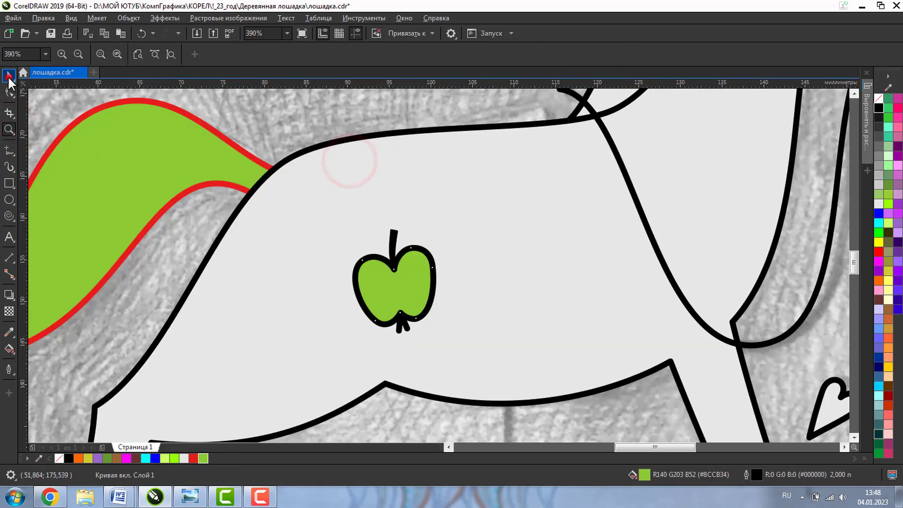
pyautogui.keyDown('shift'); pyautogui.click(393, 232); pyautogui.keyUp('shift')
pyautogui.keyDown('shift'); pyautogui.click(403, 328); pyautogui.keyUp('shift')
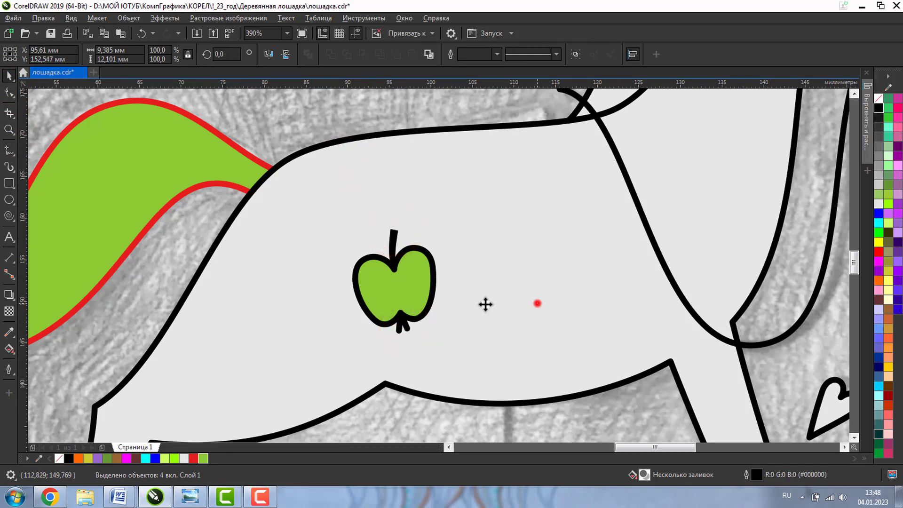
pyautogui.click(535, 303)
pyautogui.click(399, 329)
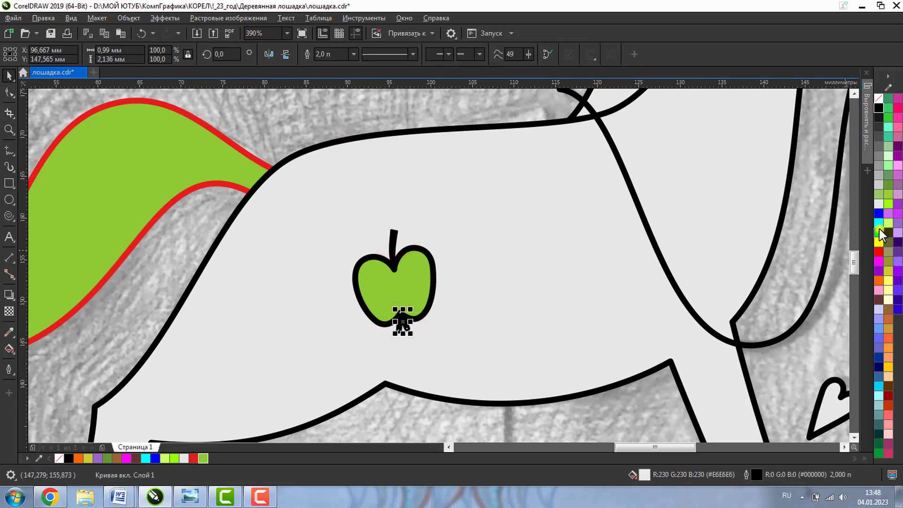
pyautogui.click(879, 229)
pyautogui.hotkey('ctrl', 'z')
# Group the apple's body, stem and base lines into one object
pyautogui.keyDown('shift'); pyautogui.click(388, 280); pyautogui.keyUp('shift')
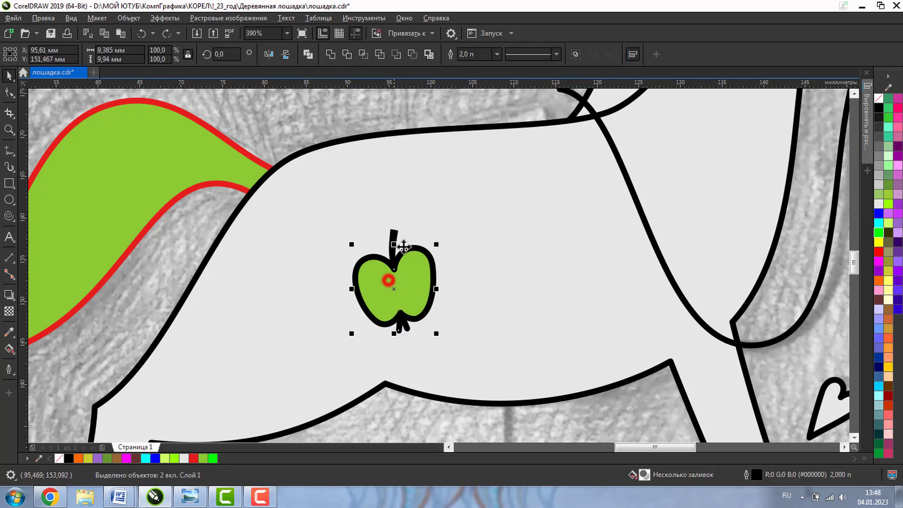
pyautogui.keyDown('shift'); pyautogui.click(393, 235); pyautogui.keyUp('shift')
pyautogui.hotkey('ctrl', 'g')
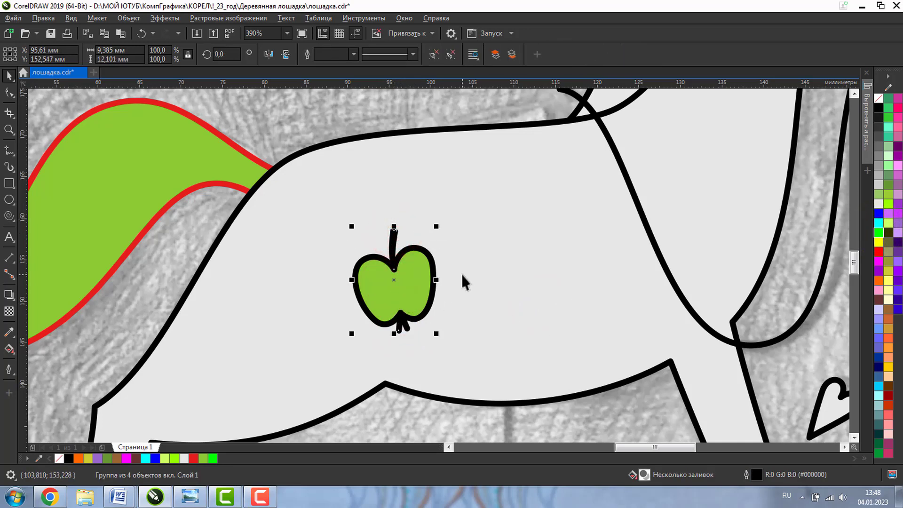
# Copy the apple group to the belly area near the front leg and rotate the copy to about 201.5°
pyautogui.moveTo(407, 278); pyautogui.dragTo(579, 272)
pyautogui.click(598, 259)
pyautogui.moveTo(609, 224)
pyautogui.mouseDown()
pyautogui.moveTo(620, 274)
pyautogui.moveTo(612, 329)
pyautogui.moveTo(564, 324)
pyautogui.moveTo(532, 251)
pyautogui.moveTo(564, 293)
pyautogui.mouseUp()
# Recolour only the body of the copied apple inside its group to green #00FF00
pyautogui.click(9, 129)
pyautogui.moveTo(510, 256); pyautogui.dragTo(684, 376)
pyautogui.click(9, 76)
pyautogui.click(702, 124)
pyautogui.click(480, 176)
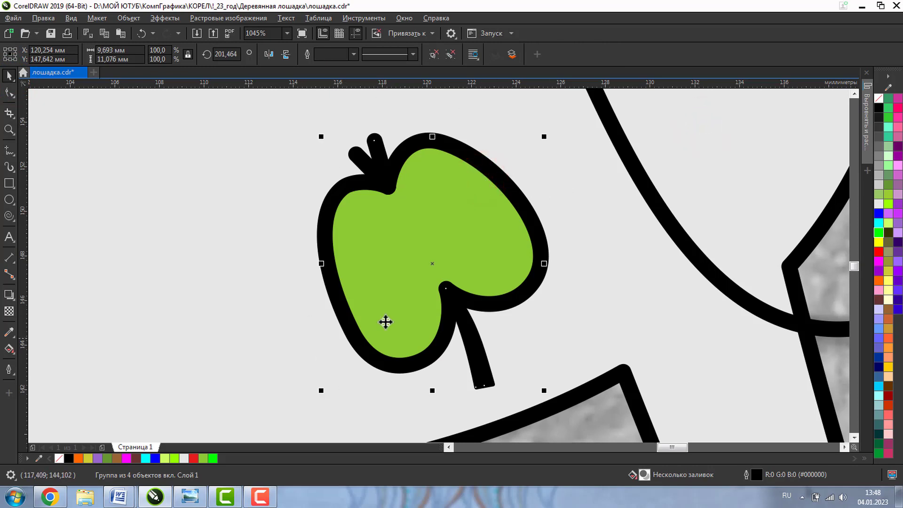
pyautogui.keyDown('ctrl'); pyautogui.click(384, 271); pyautogui.keyUp('ctrl')
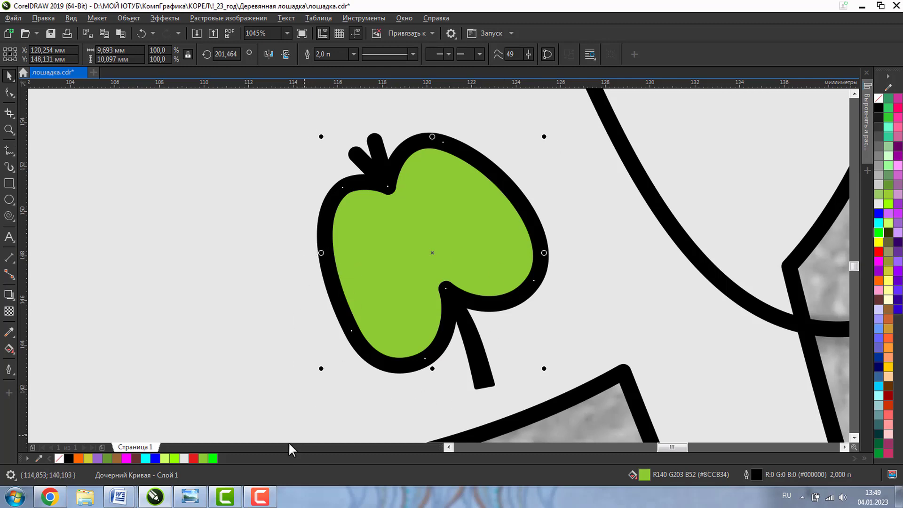
pyautogui.click(213, 458)
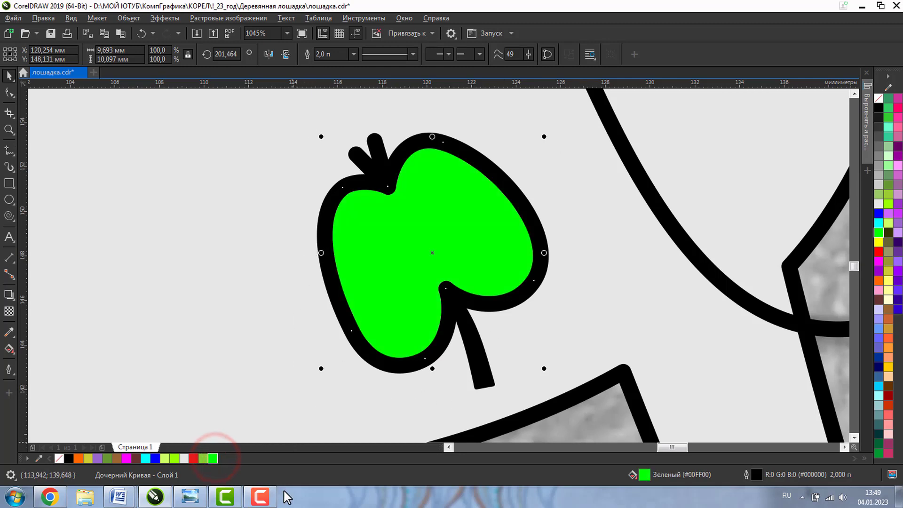
# Reshape the copied apple's stem by swinging its free end outward and adjusting its curve
pyautogui.click(475, 347)
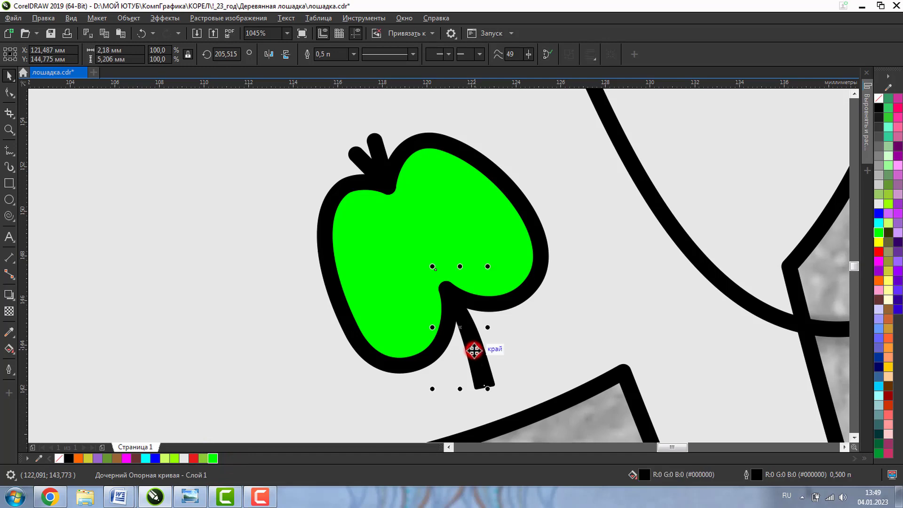
pyautogui.click(10, 92)
pyautogui.click(483, 384)
pyautogui.moveTo(482, 386); pyautogui.dragTo(478, 347)
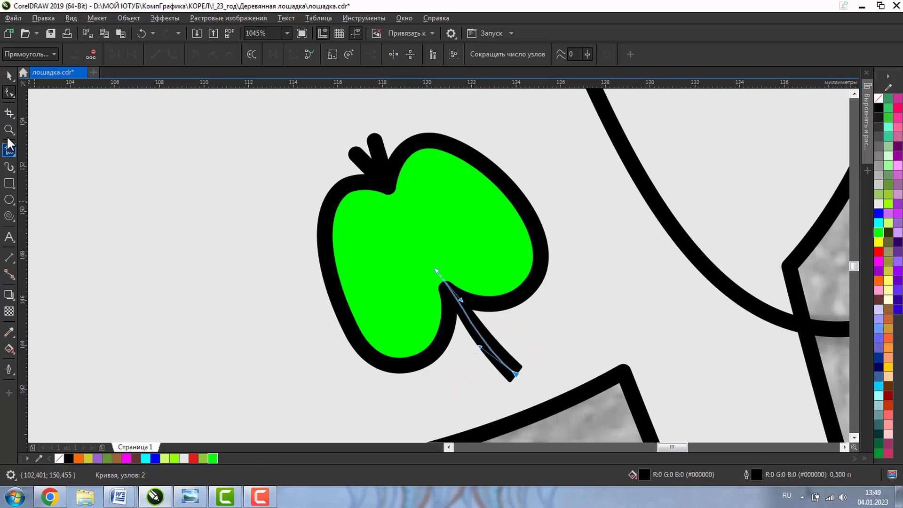
# Place copies of the bright green apple across the horse's back line and rump, rotating the rump copy to about 284.6°
pyautogui.click(9, 129)
pyautogui.click(78, 53)
pyautogui.click(9, 76)
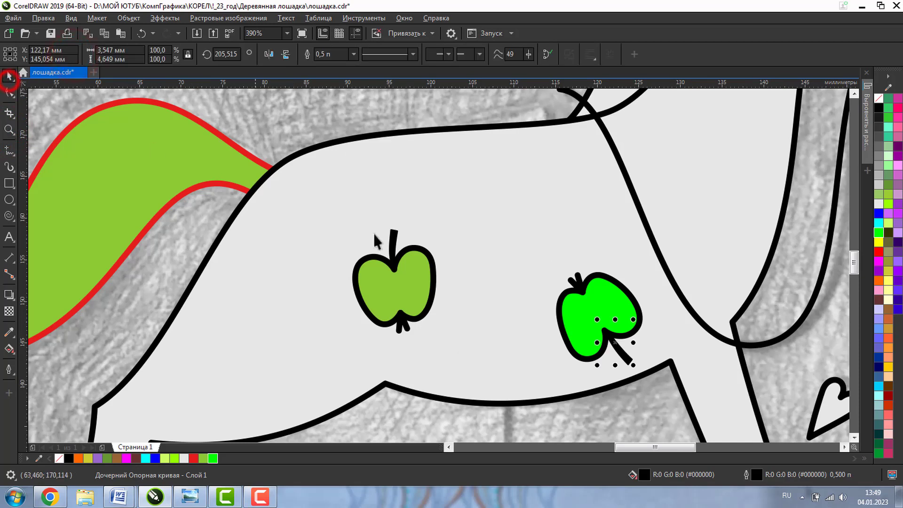
pyautogui.click(566, 316)
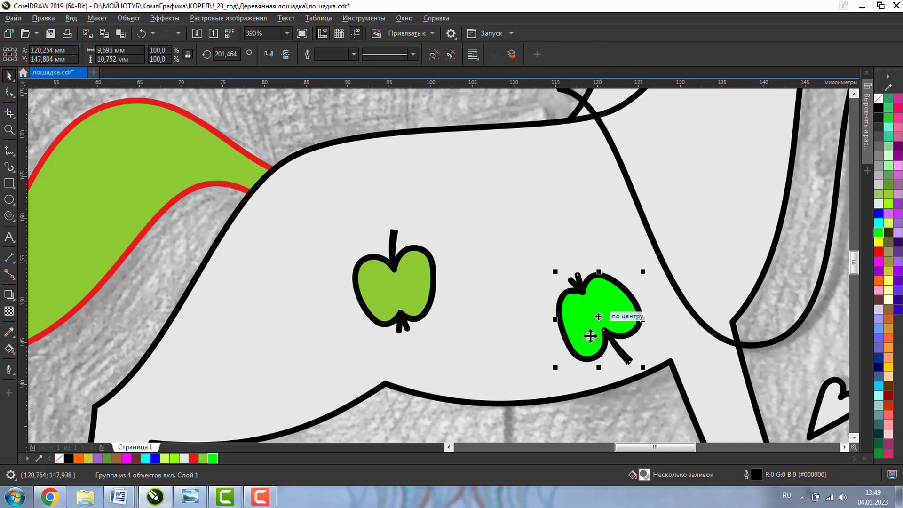
pyautogui.moveTo(609, 311); pyautogui.dragTo(197, 284)
pyautogui.click(223, 269)
pyautogui.moveTo(254, 243); pyautogui.dragTo(199, 276)
# Select all four apples and place them inside the horse's body shape as PowerClip contents
pyautogui.click(9, 129)
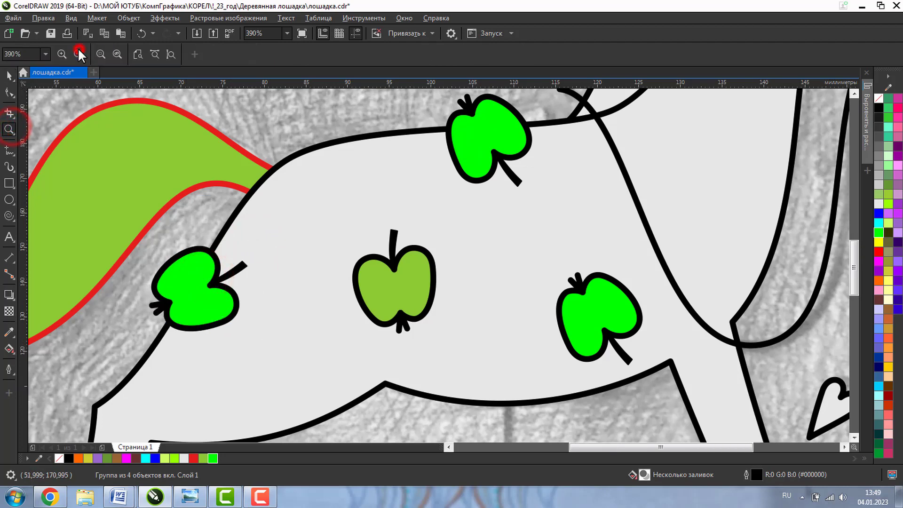
pyautogui.click(78, 53)
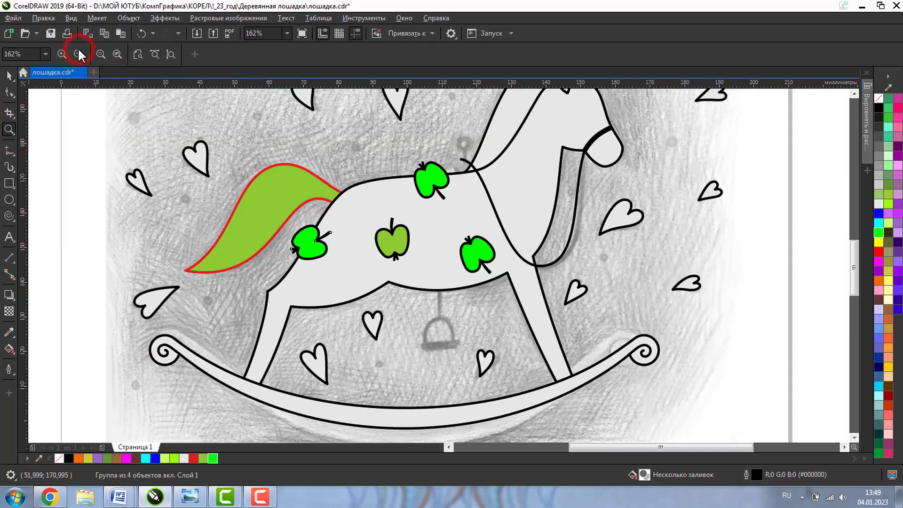
pyautogui.click(10, 76)
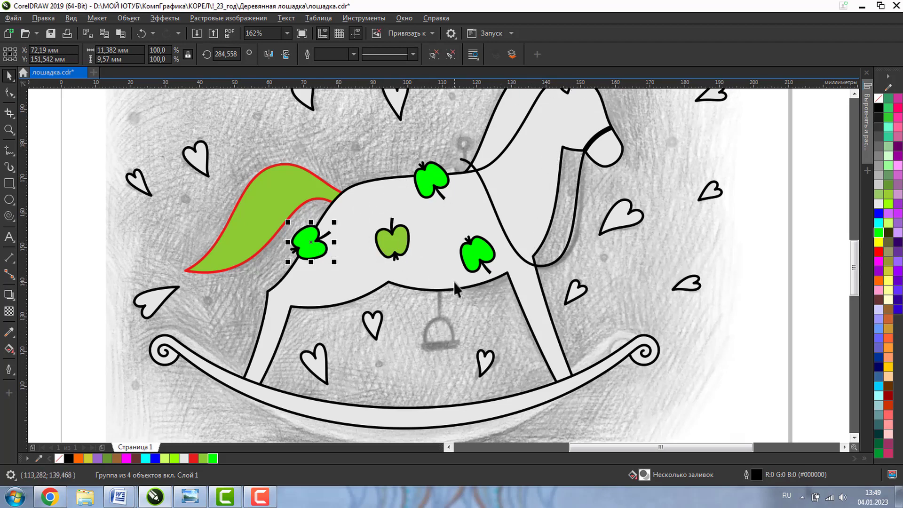
pyautogui.keyDown('shift'); pyautogui.click(380, 245); pyautogui.keyUp('shift')
pyautogui.keyDown('shift'); pyautogui.click(423, 181); pyautogui.keyUp('shift')
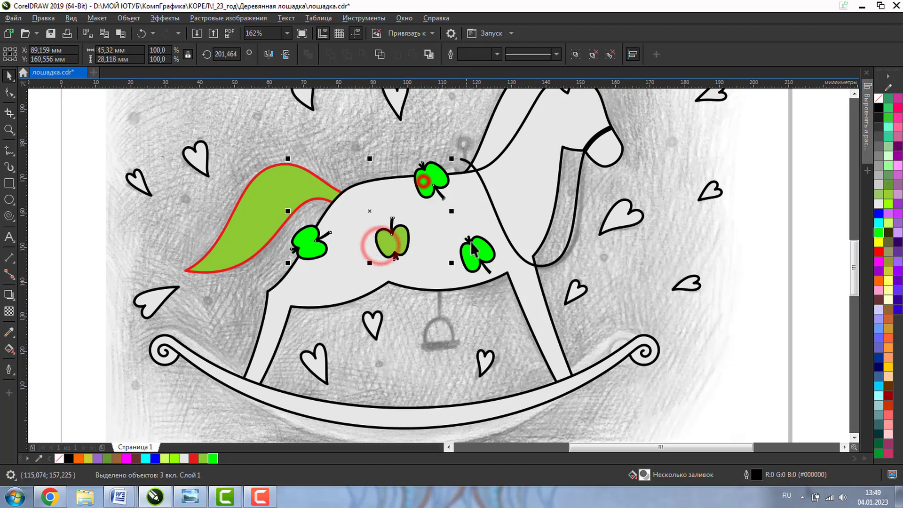
pyautogui.keyDown('shift'); pyautogui.click(475, 252); pyautogui.keyUp('shift')
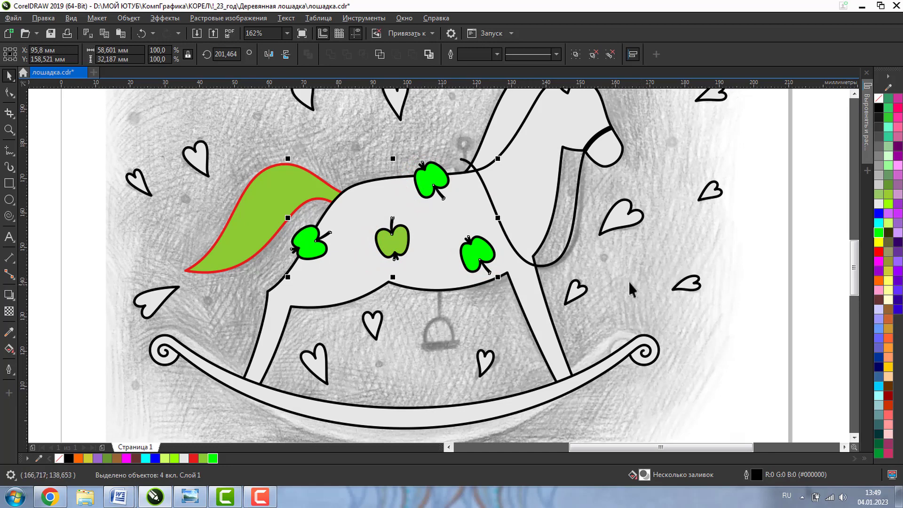
pyautogui.click(129, 19)
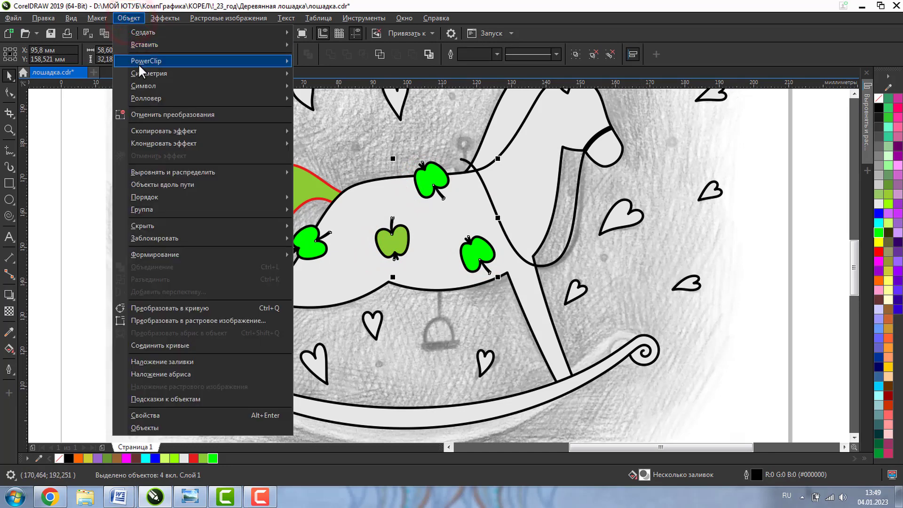
pyautogui.moveTo(139, 66)
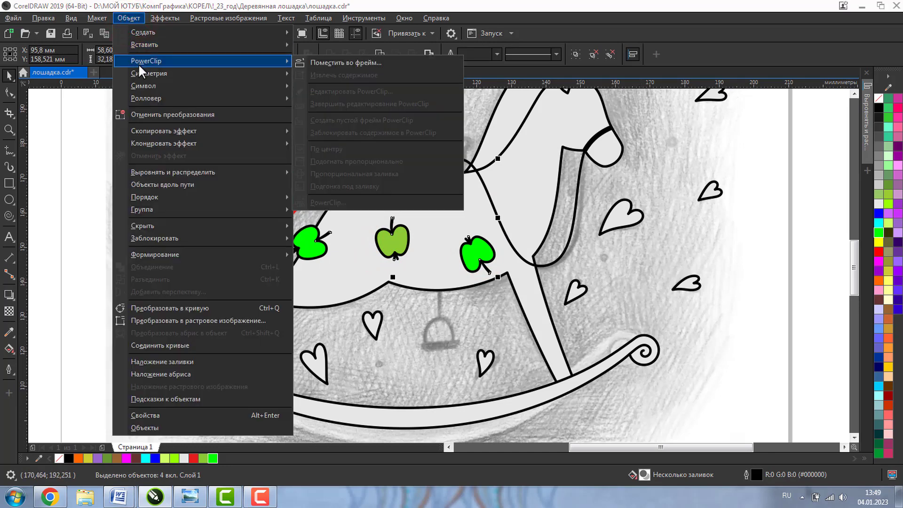
pyautogui.click(351, 62)
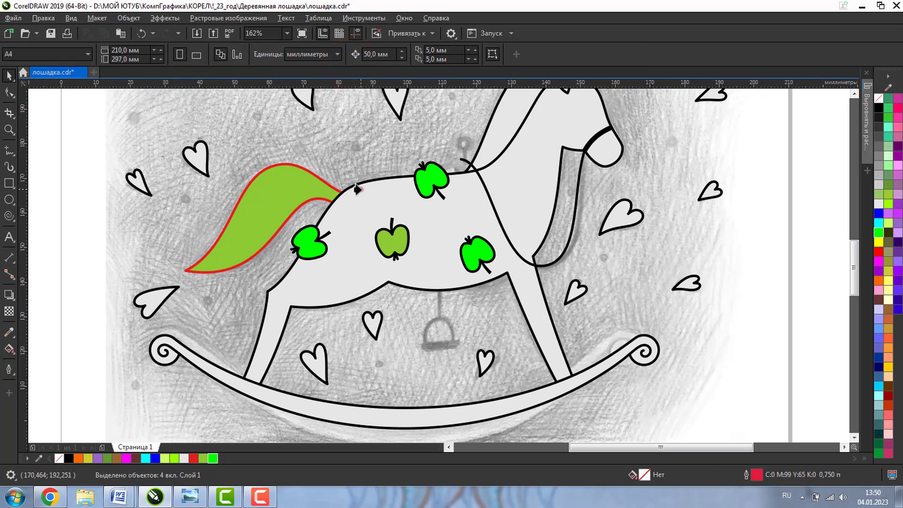
pyautogui.click(356, 189)
pyautogui.click(809, 310)
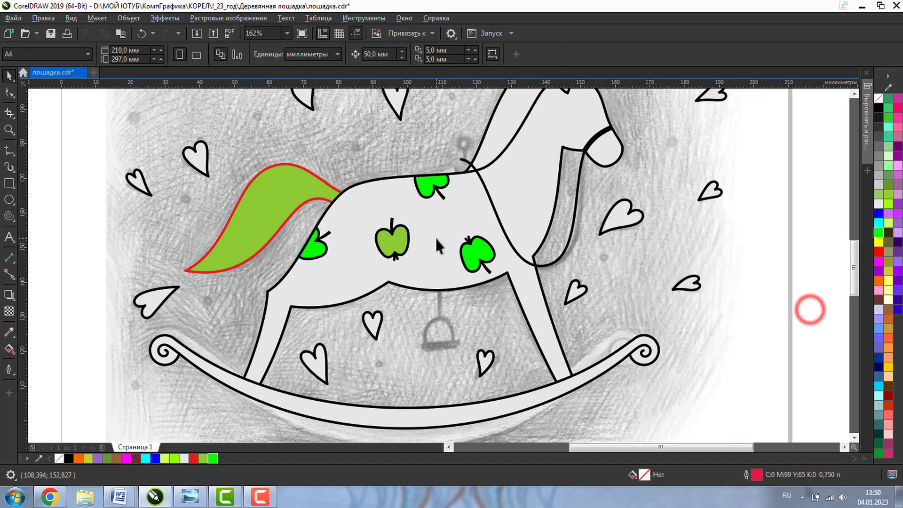
# Edit the horse body's PowerClip contents and place a copy of the olive-green apple at the chest edge, rotated to about 27.35°
pyautogui.click(319, 250)
pyautogui.rightClick(319, 251)
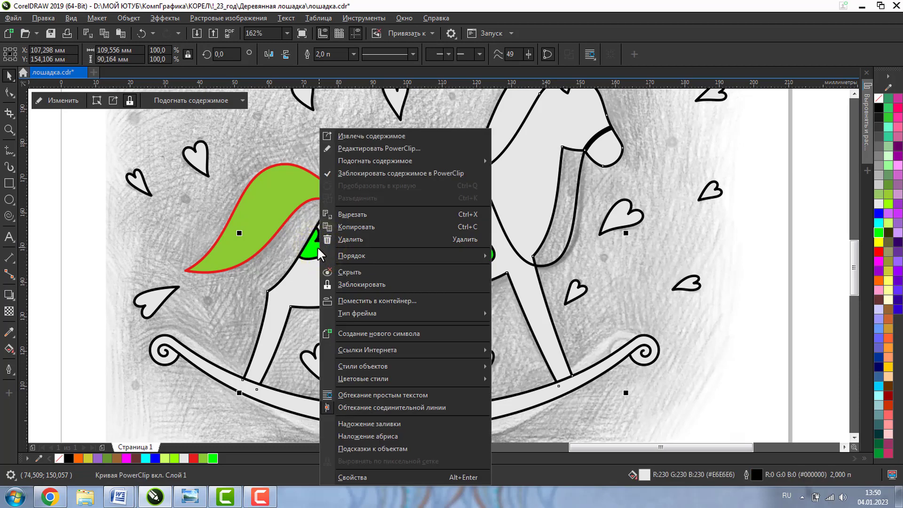
pyautogui.click(368, 148)
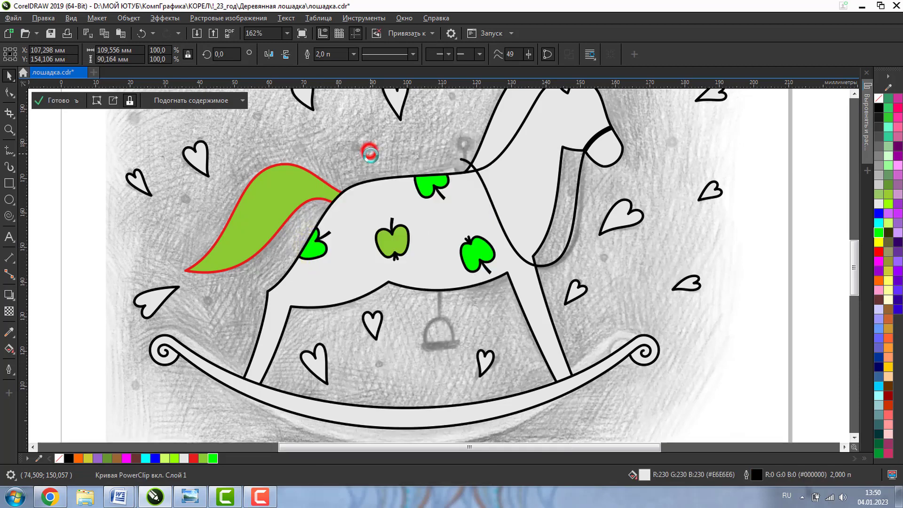
pyautogui.click(398, 245)
pyautogui.moveTo(397, 245); pyautogui.dragTo(548, 193)
pyautogui.rightClick(549, 208)
pyautogui.click(548, 207)
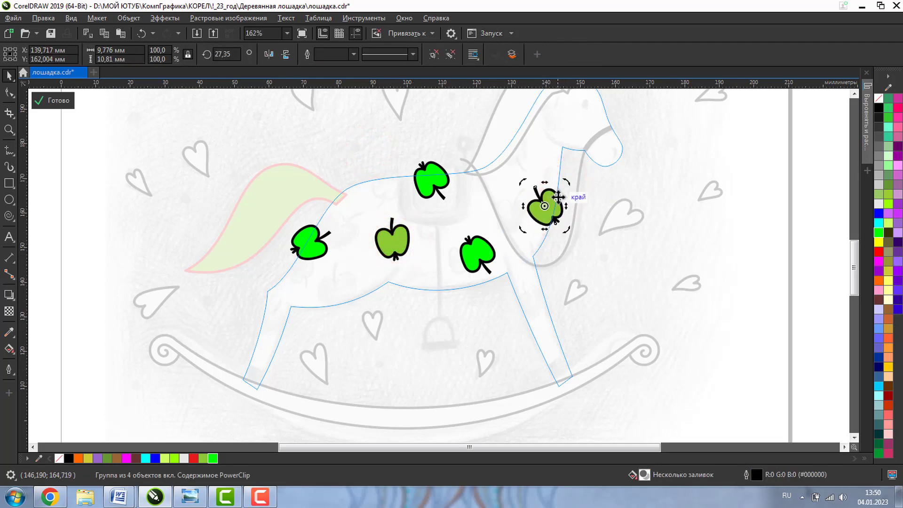
# Recolour only the body of the chest apple inside its group to orange-yellow
pyautogui.keyDown('ctrl'); pyautogui.click(549, 201); pyautogui.keyUp('ctrl')
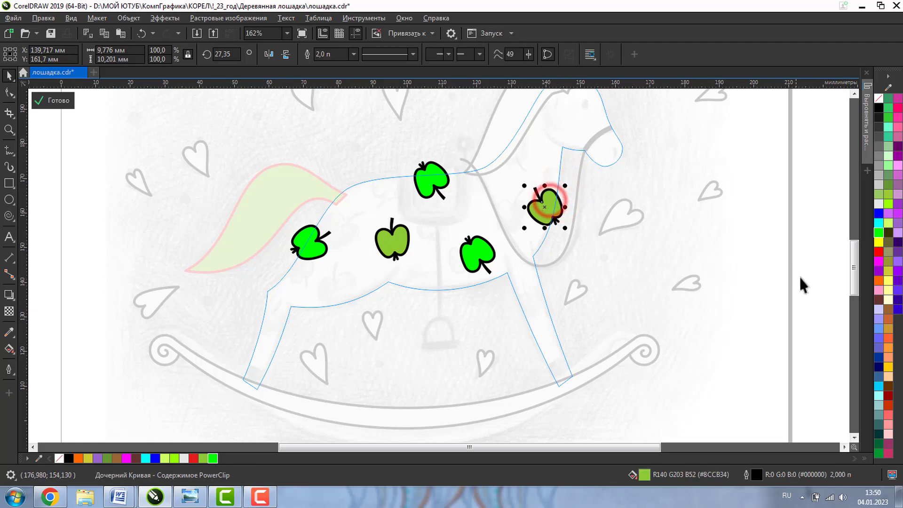
pyautogui.click(888, 367)
pyautogui.click(724, 216)
# Place a full-size copy of the orange-yellow apple on the back line beside the tail and finish editing the PowerClip
pyautogui.click(536, 206)
pyautogui.moveTo(536, 206); pyautogui.dragTo(357, 193)
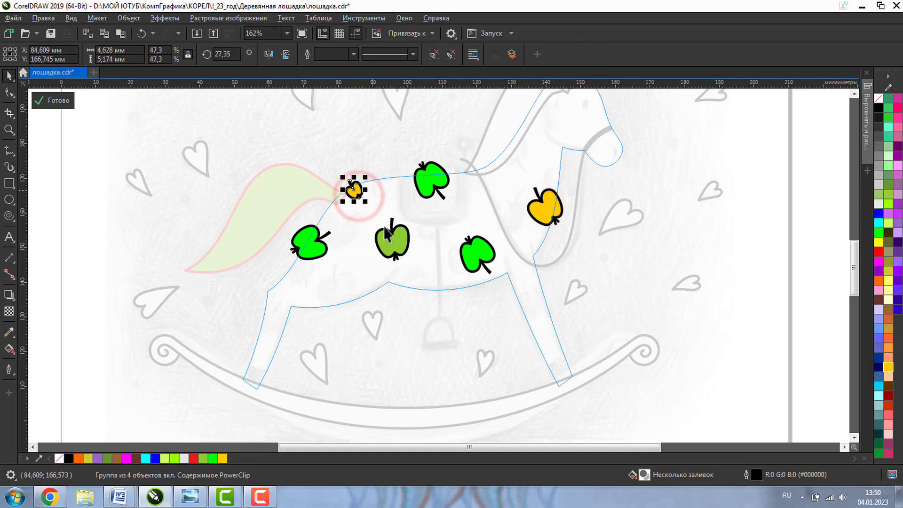
pyautogui.hotkey('ctrl', 'z')
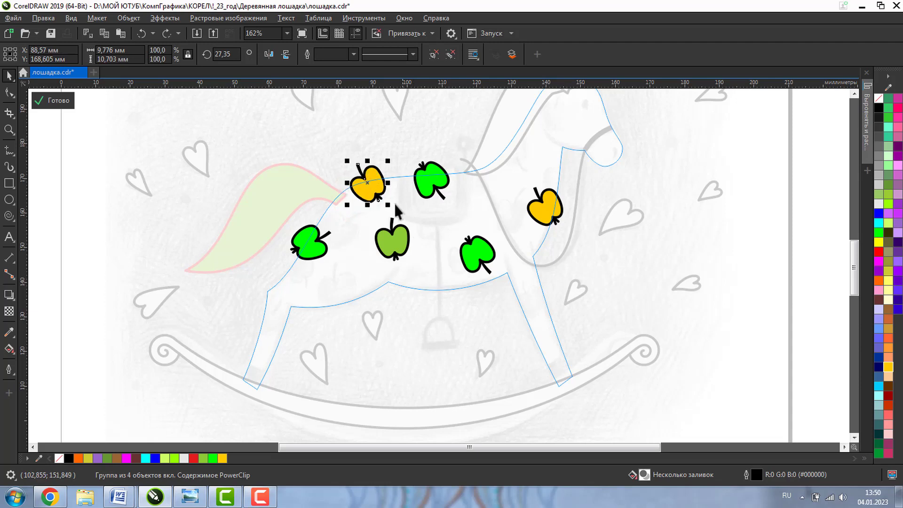
pyautogui.hotkey('ctrl', 'z')
pyautogui.click(361, 193)
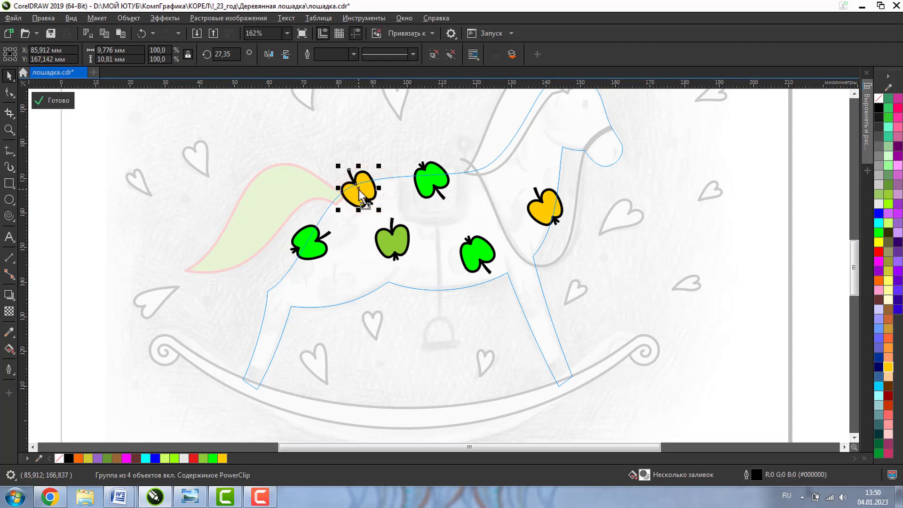
pyautogui.rightClick(360, 193)
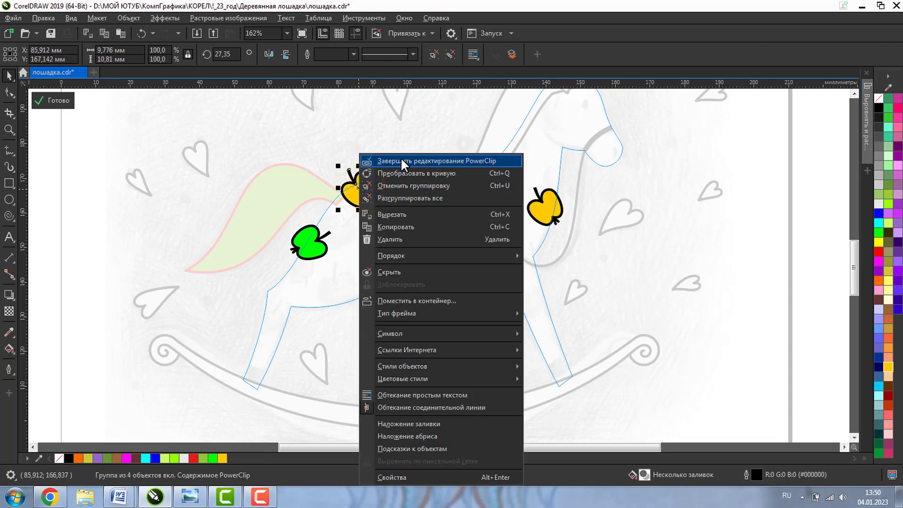
pyautogui.click(401, 160)
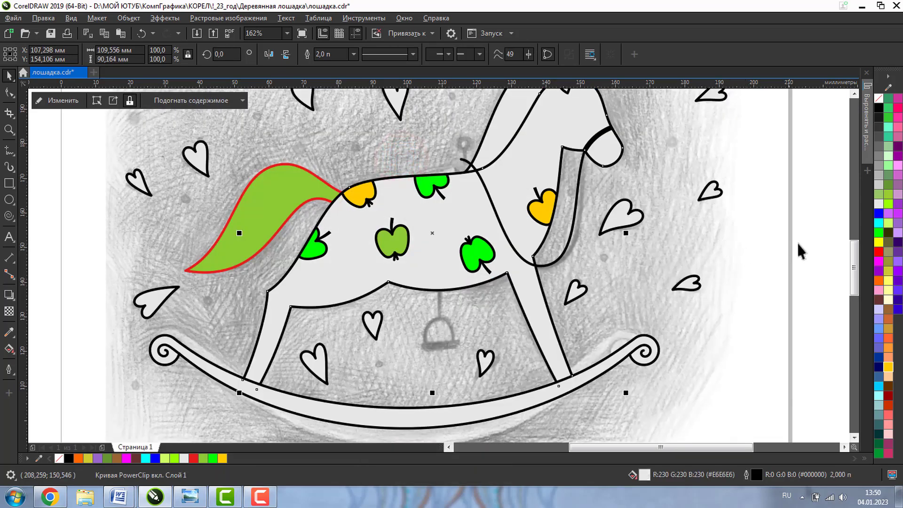
# Try light yellow #FFFF66 and lime green #99FF00 as fills for the horse's body
pyautogui.click(798, 244)
pyautogui.click(392, 178)
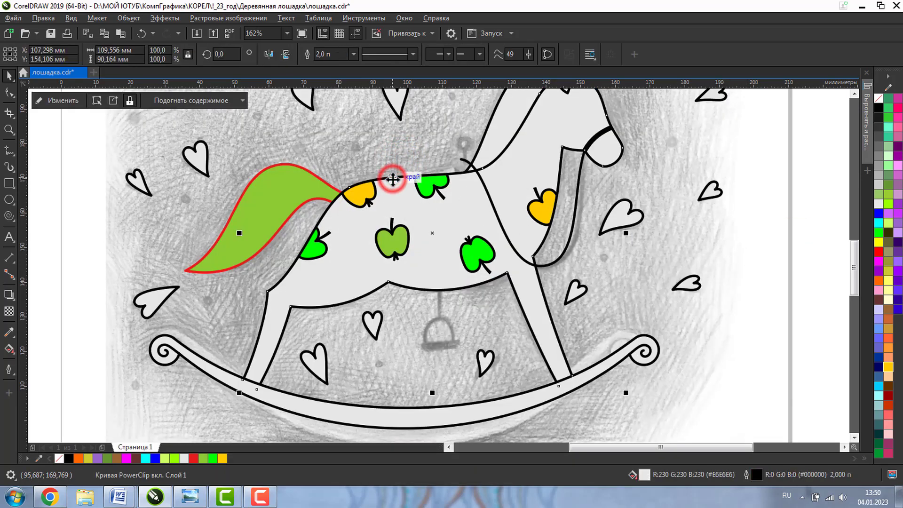
pyautogui.click(887, 272)
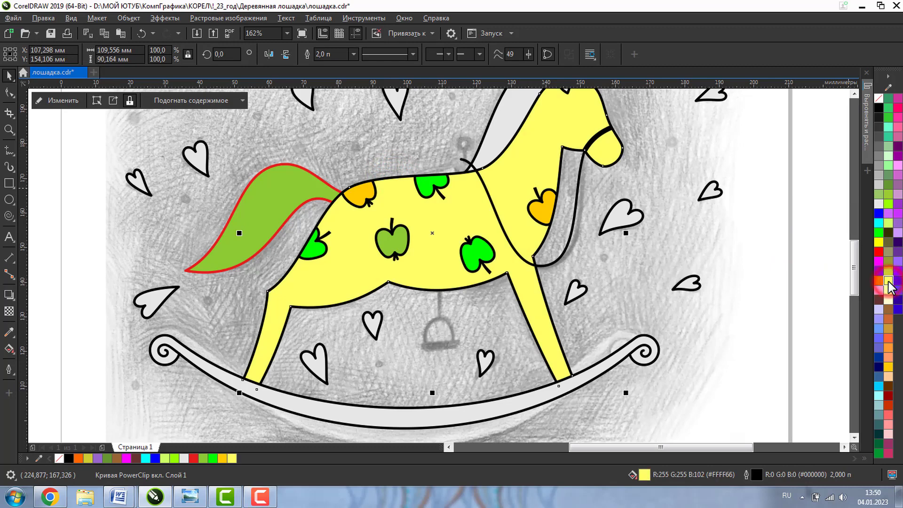
pyautogui.click(887, 203)
pyautogui.scroll(-3, 751, 247)
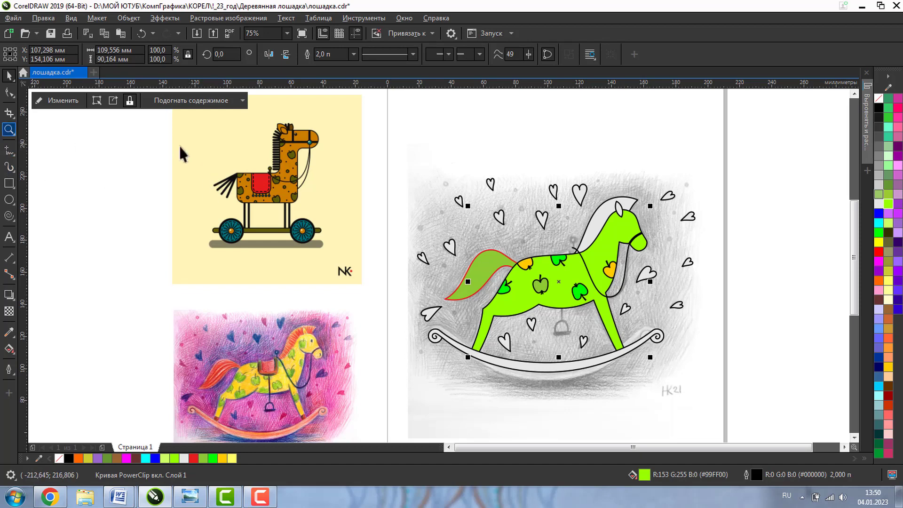
pyautogui.click(765, 269)
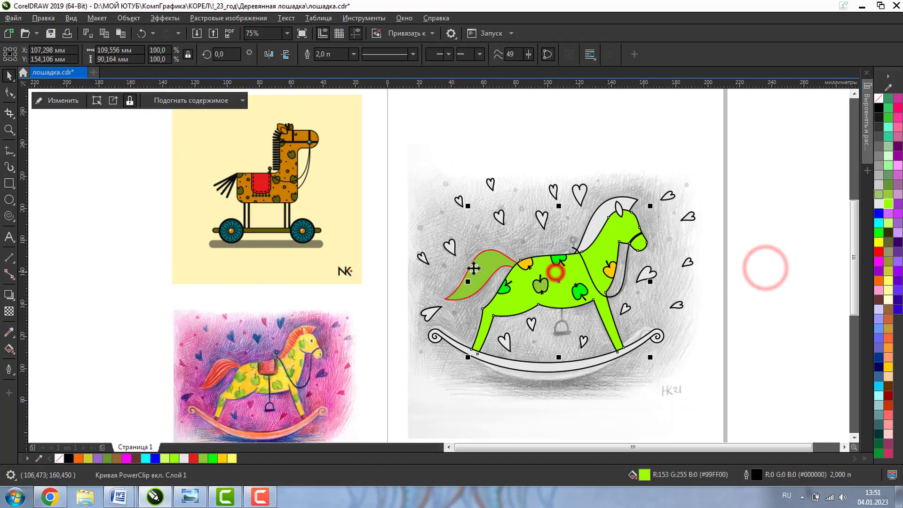
# Remove the fill from the horse's body, leaving its outline and the apples inside
pyautogui.click(8, 131)
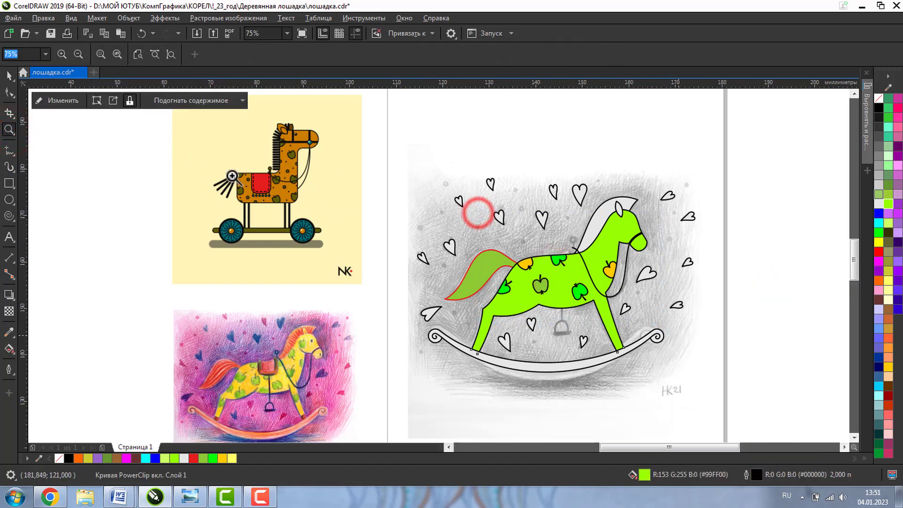
pyautogui.moveTo(475, 210); pyautogui.dragTo(680, 337)
pyautogui.click(8, 76)
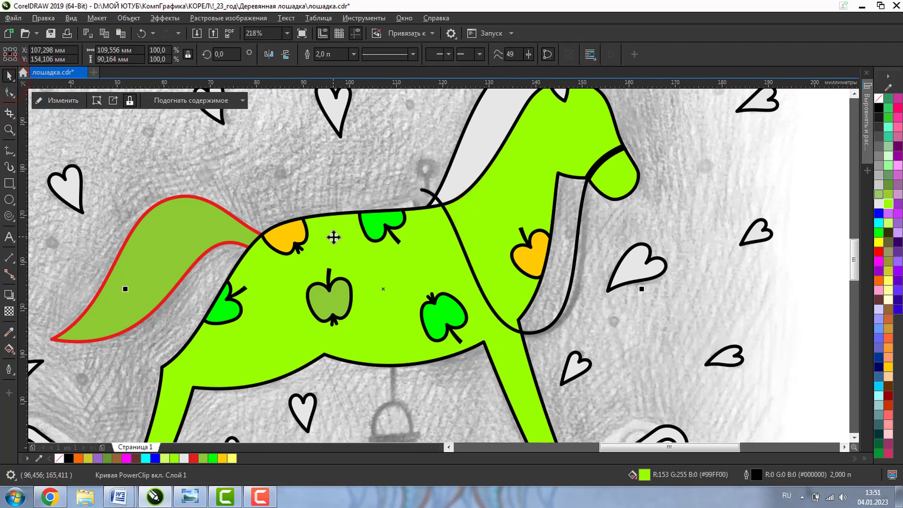
pyautogui.click(878, 98)
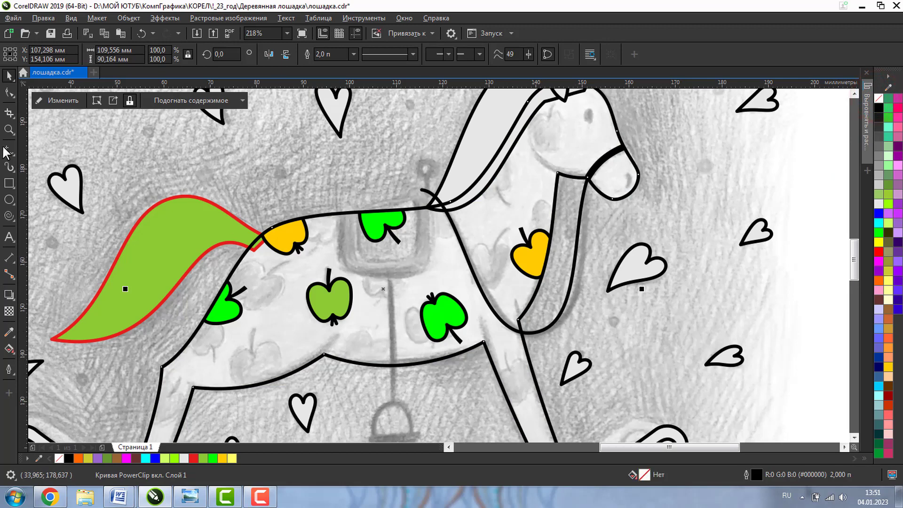
# Draw a rectangle about 15.7 × 19.8 mm over the sketched saddle, extending above the horse's back line
pyautogui.click(9, 128)
pyautogui.click(317, 156)
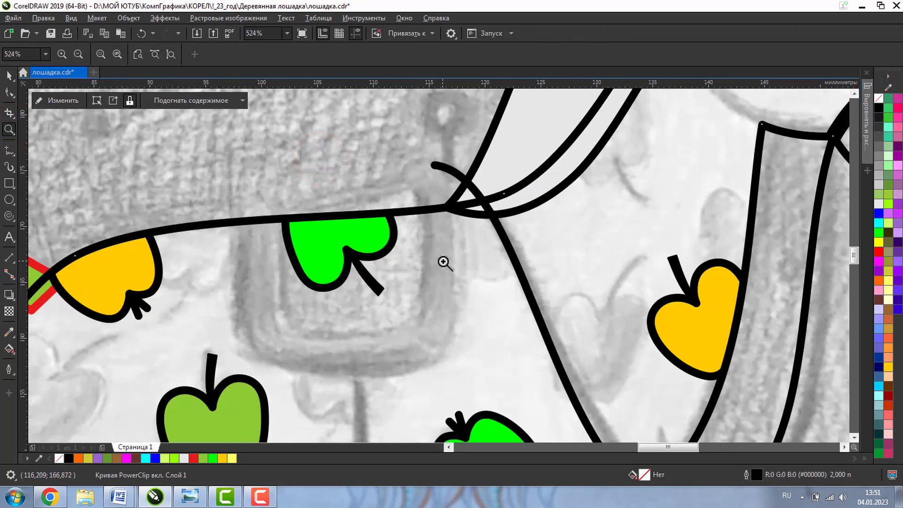
pyautogui.click(8, 183)
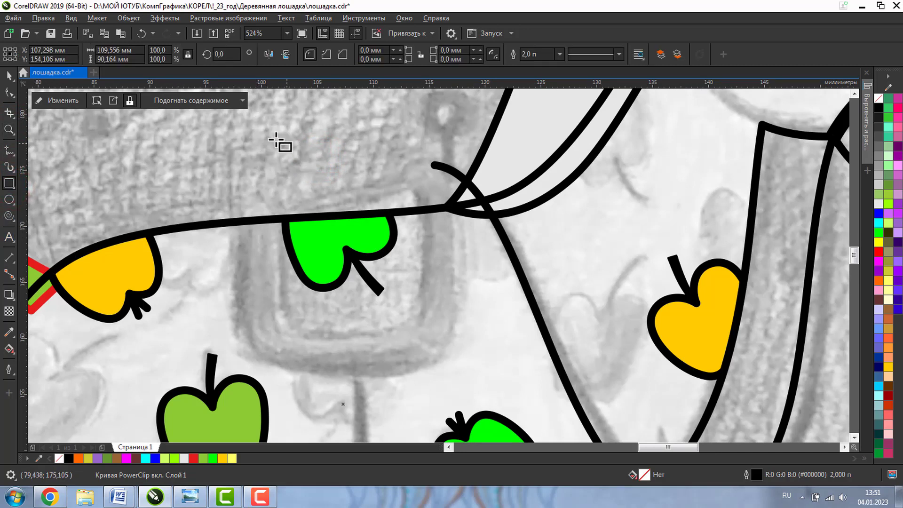
pyautogui.moveTo(261, 125); pyautogui.dragTo(434, 346)
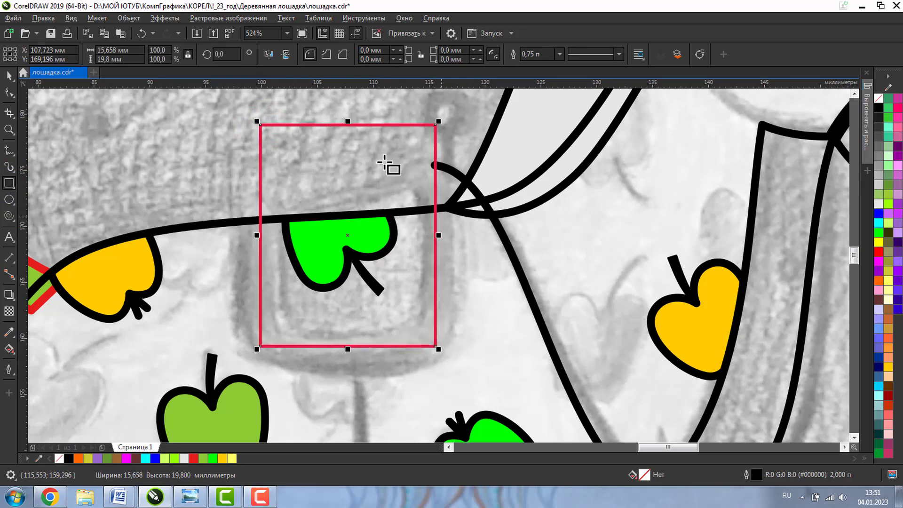
# Round the saddle rectangle's two lower corners to a radius of about 5.6 mm and convert it to curves
pyautogui.click(9, 93)
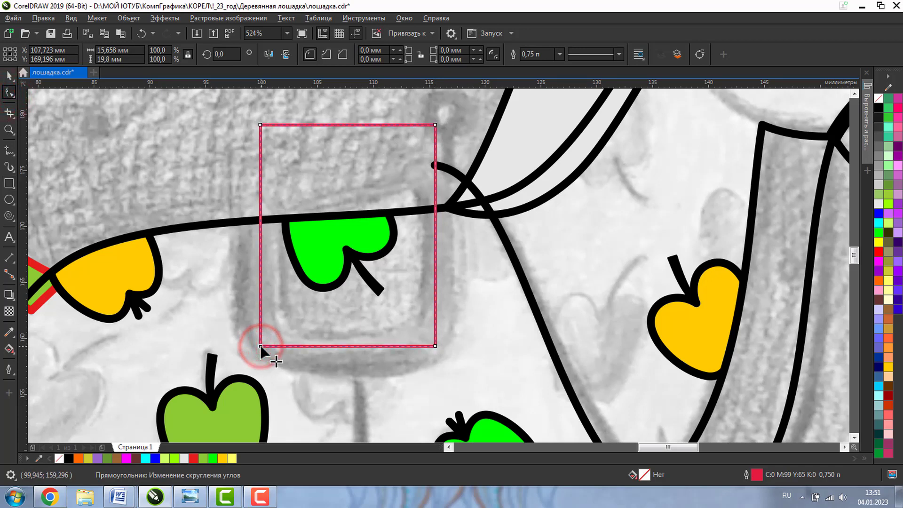
pyautogui.moveTo(429, 350); pyautogui.dragTo(292, 281)
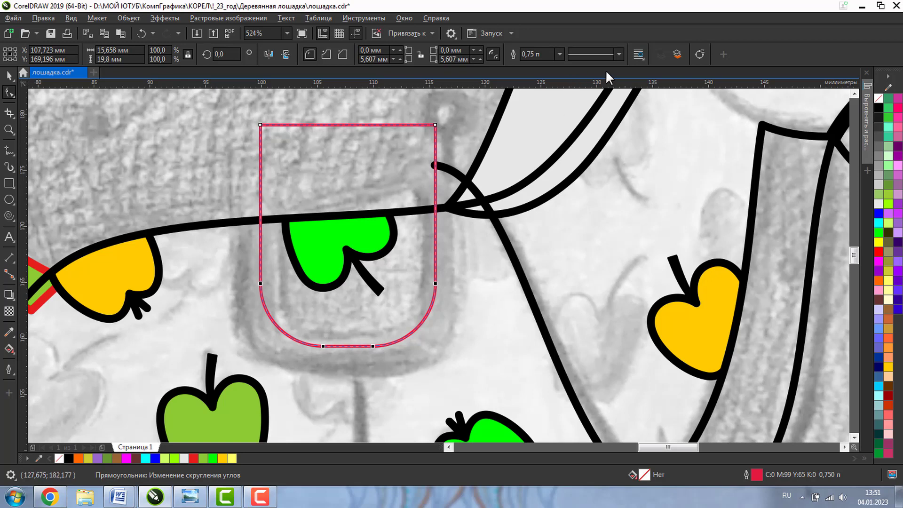
pyautogui.click(701, 54)
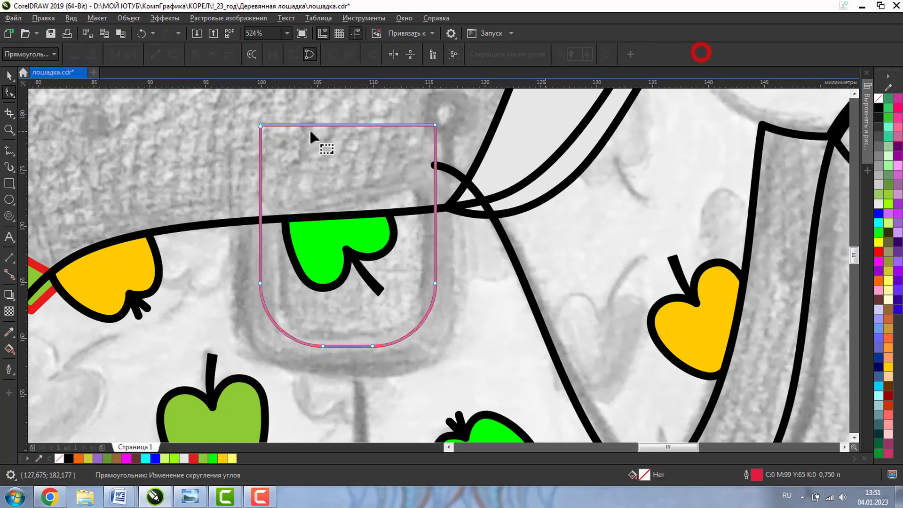
# Add a node on each vertical side of the saddle shape near the back line and undo a trial yellow fill
pyautogui.doubleClick(261, 219)
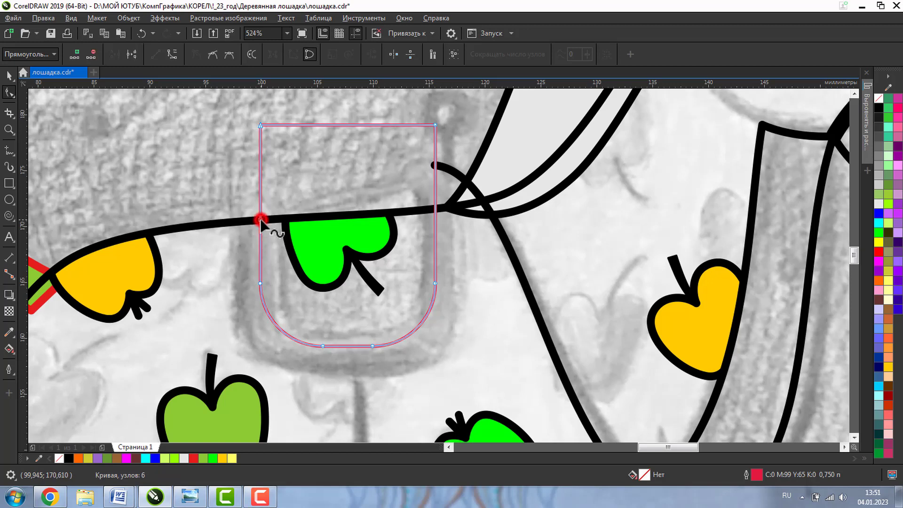
pyautogui.doubleClick(434, 184)
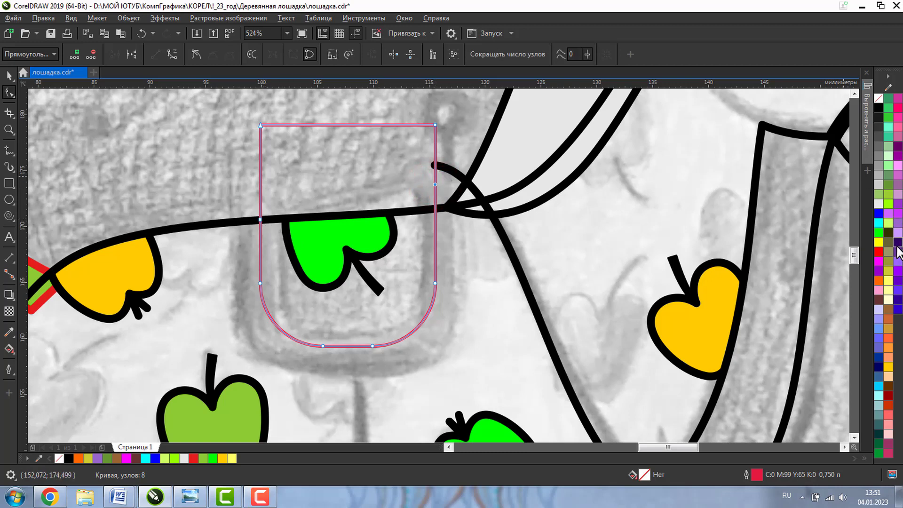
pyautogui.click(878, 242)
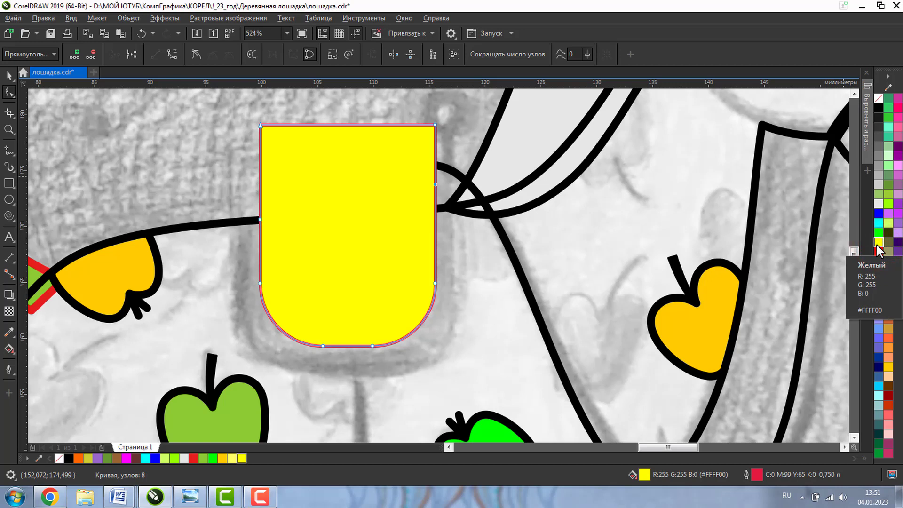
pyautogui.hotkey('ctrl', 'z')
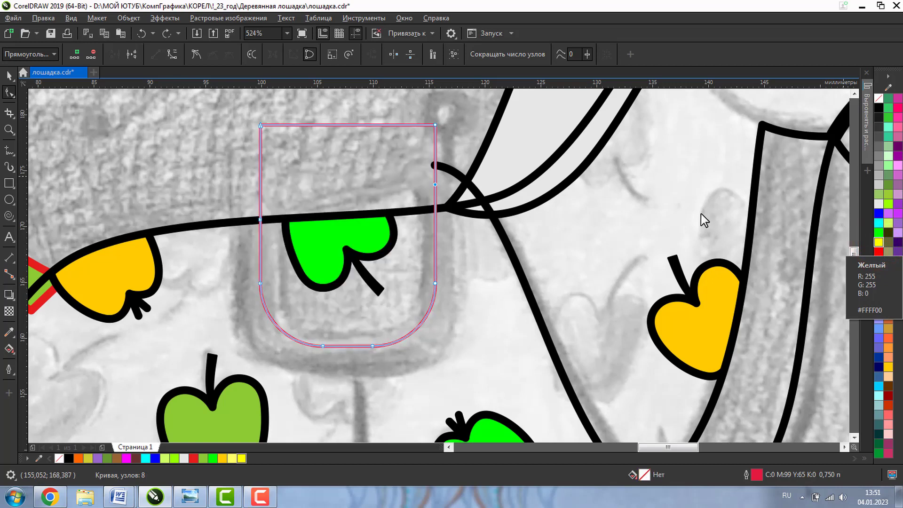
# Break the saddle's outline at the two added side nodes
pyautogui.click(262, 220)
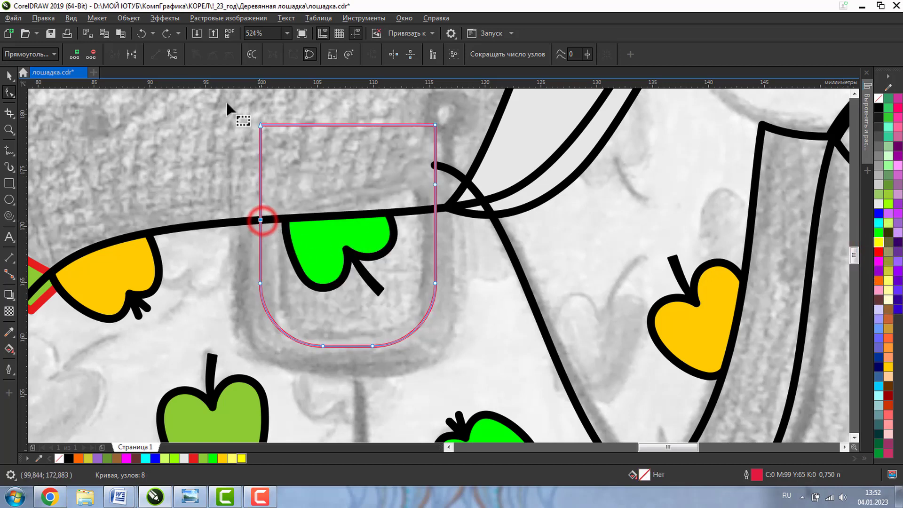
pyautogui.click(131, 55)
pyautogui.click(435, 183)
pyautogui.click(128, 55)
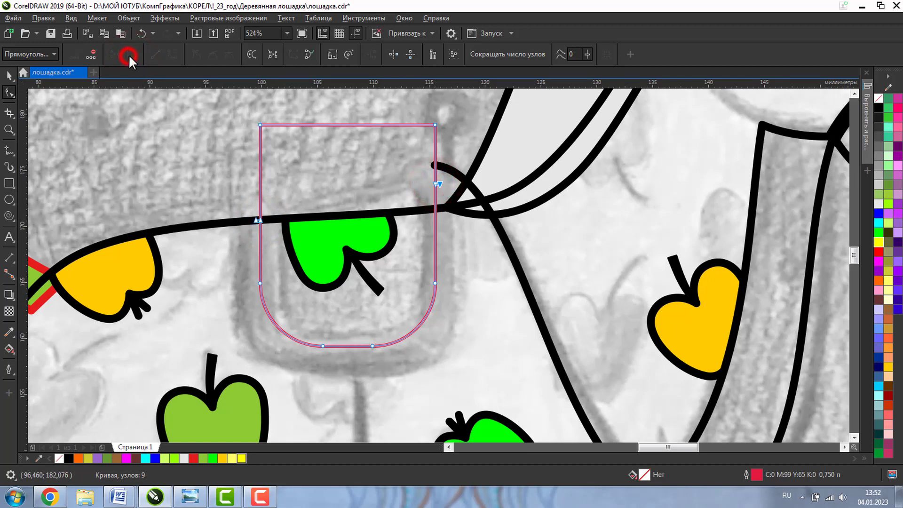
# Try light yellow #FFFF66 and magenta #FF00FF fills on the split saddle outline
pyautogui.click(8, 78)
pyautogui.click(888, 281)
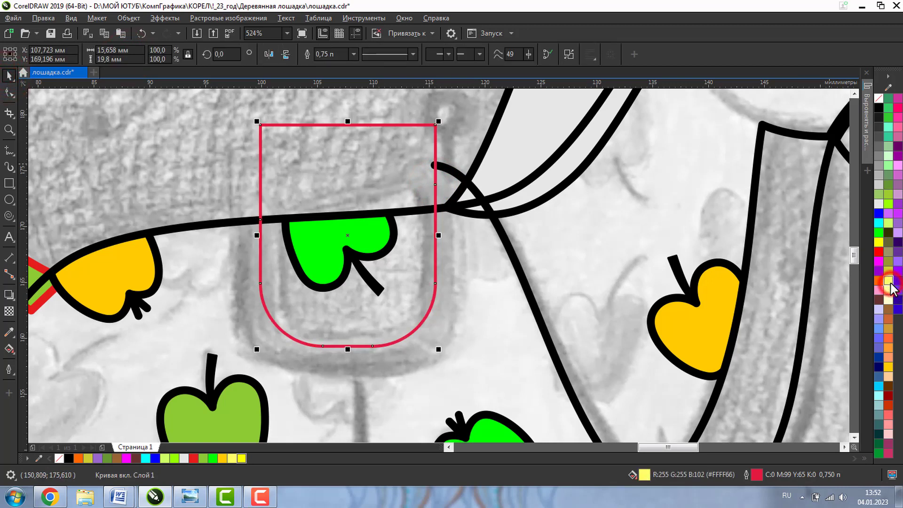
pyautogui.click(878, 261)
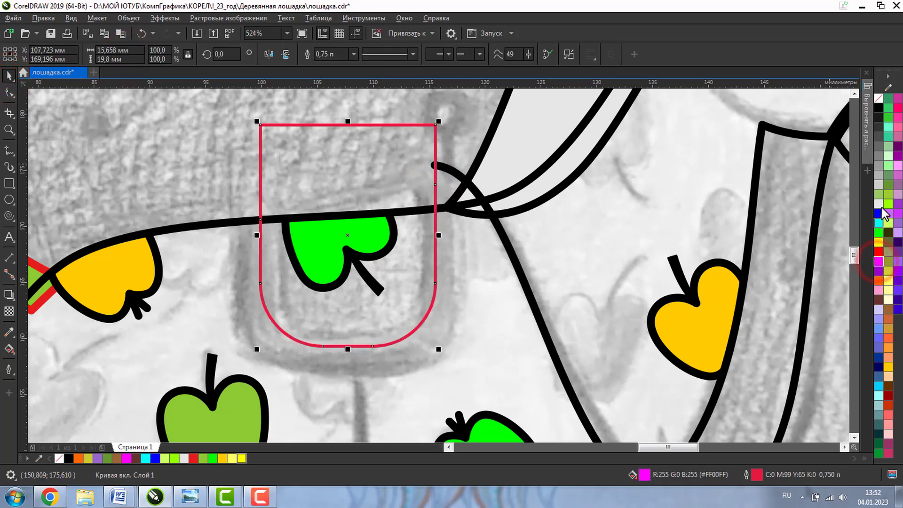
# Examine the broken nodes of the saddle outline up close where it crosses the horse's back line
pyautogui.click(14, 94)
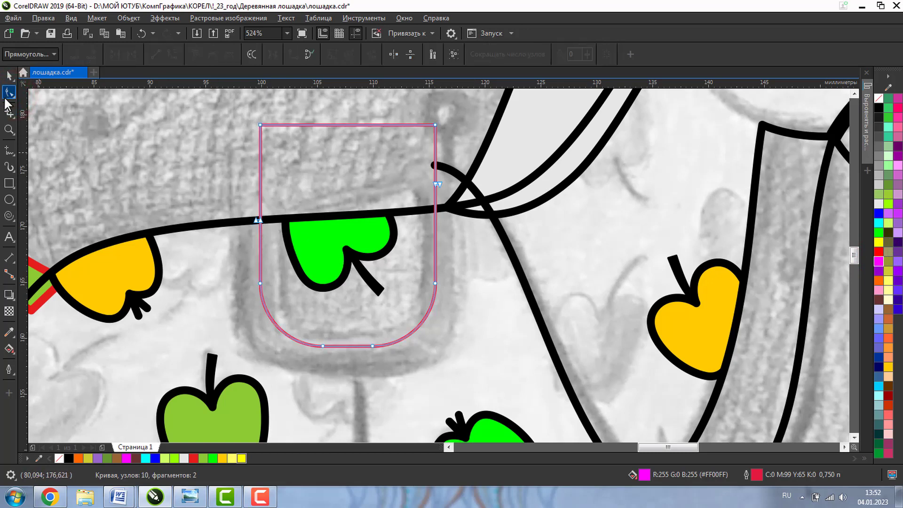
pyautogui.click(8, 77)
pyautogui.click(9, 130)
pyautogui.moveTo(232, 207); pyautogui.dragTo(301, 230)
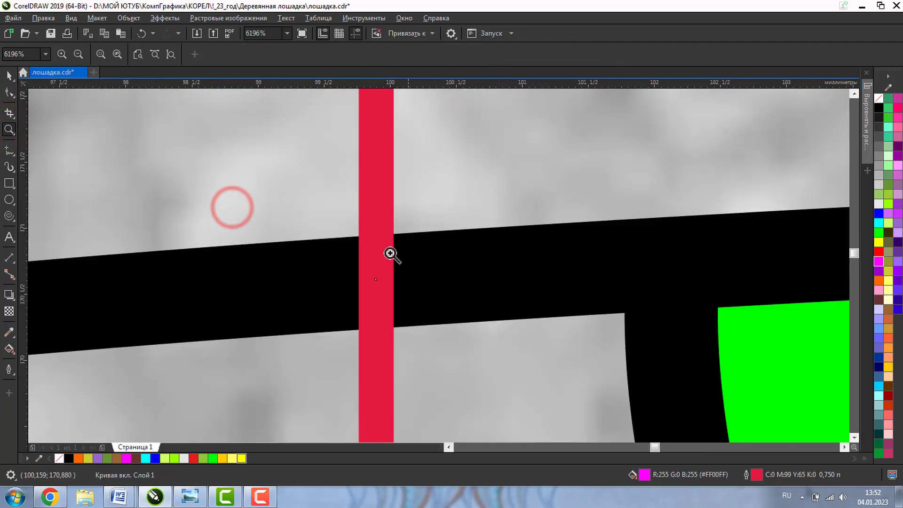
pyautogui.click(78, 54)
pyautogui.click(9, 77)
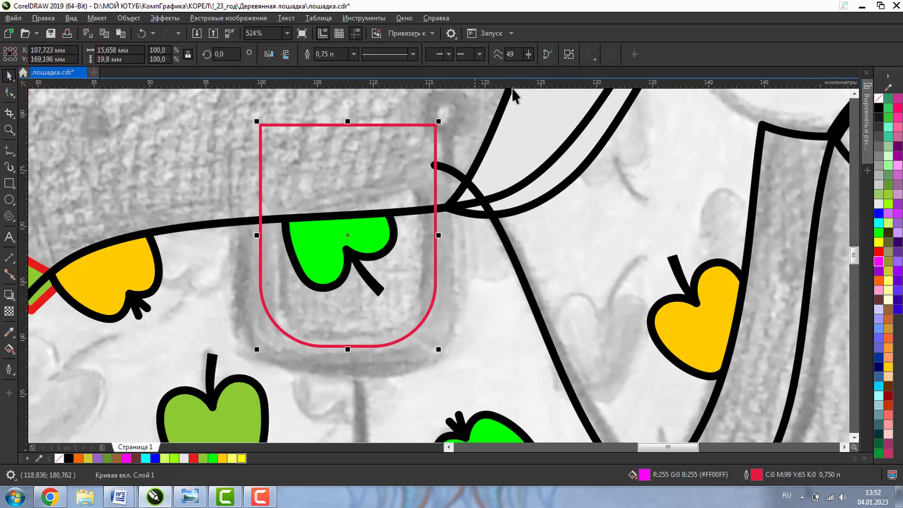
# Break the saddle curve apart into separate pieces and set the upper piece's outline to blue #0000FF
pyautogui.click(569, 54)
pyautogui.click(192, 157)
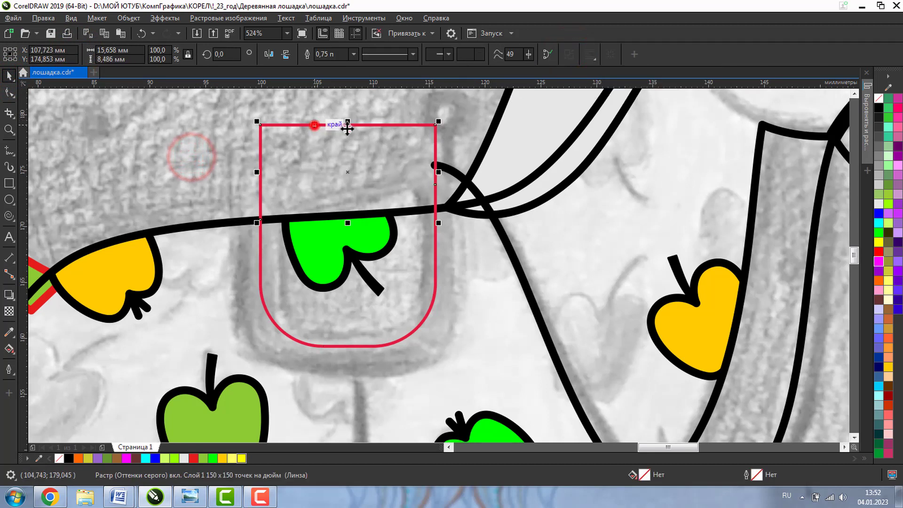
pyautogui.click(315, 125)
pyautogui.rightClick(878, 212)
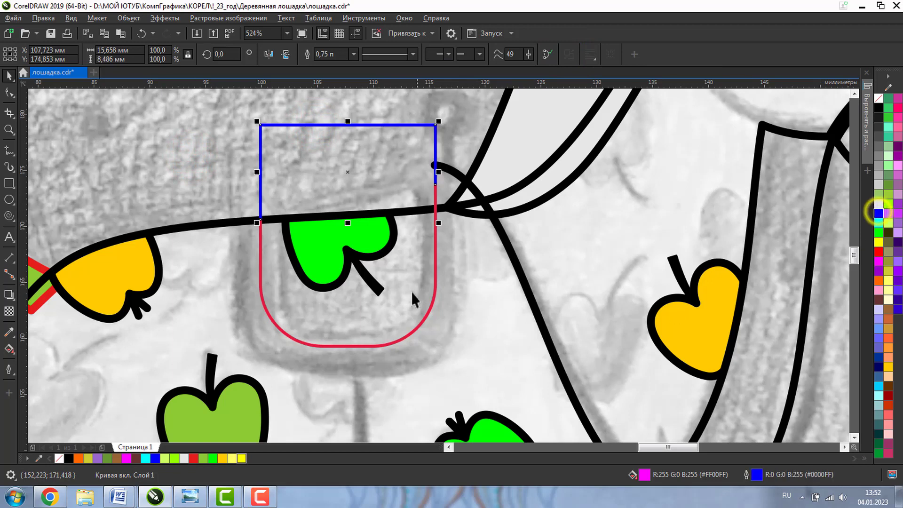
# Delete the blue upper piece of the split saddle outline
pyautogui.click(422, 318)
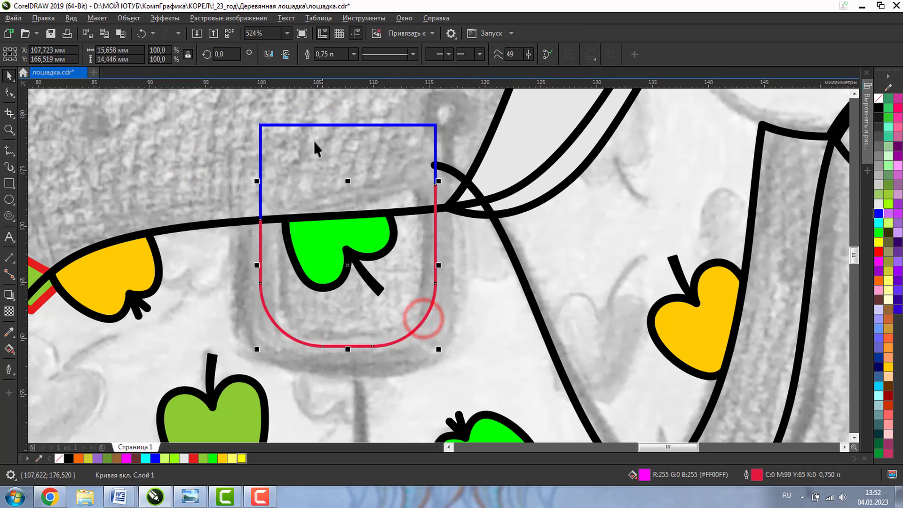
pyautogui.click(300, 126)
pyautogui.press('Delete')
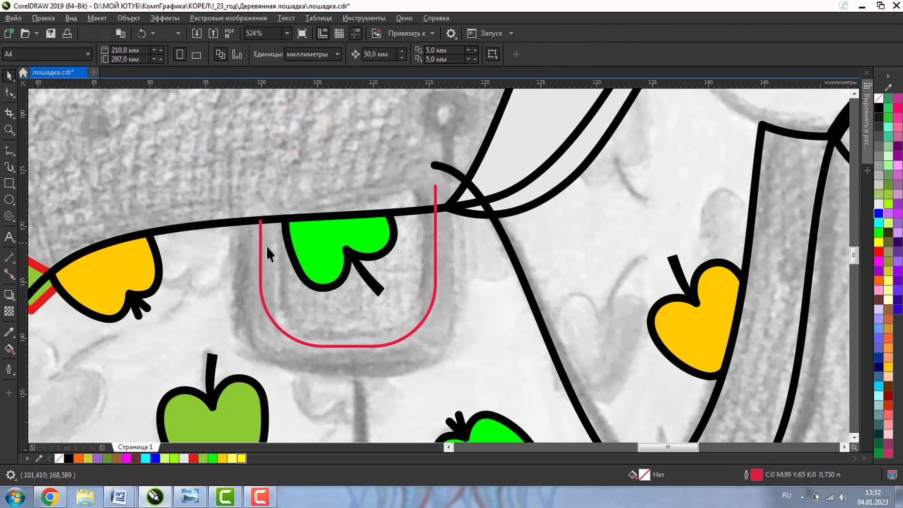
# Give the U-shaped saddle curve round line caps and an 8 pt outline width, after trying 16 pt and 10 pt
pyautogui.click(259, 247)
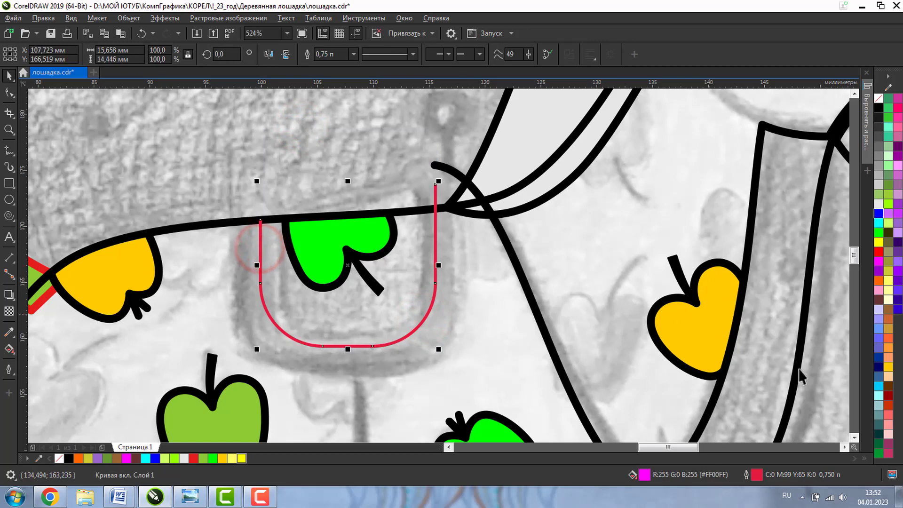
pyautogui.doubleClick(749, 472)
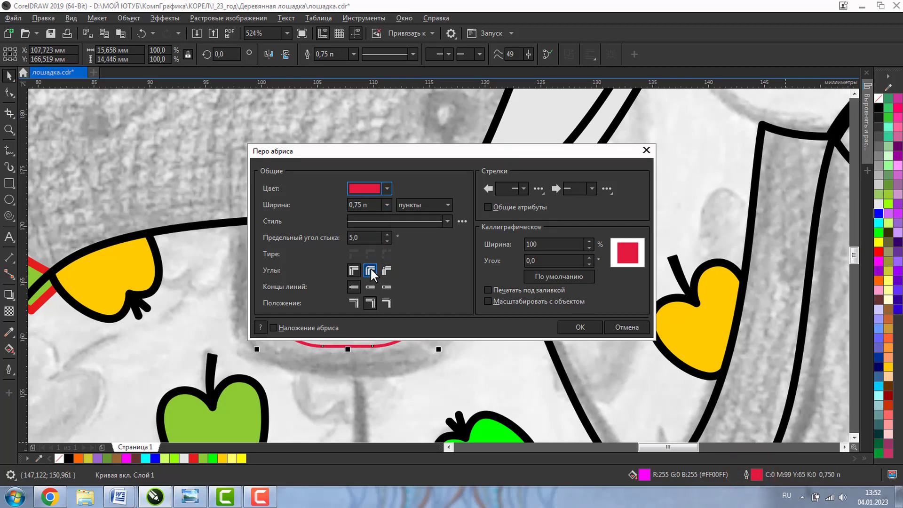
pyautogui.click(370, 286)
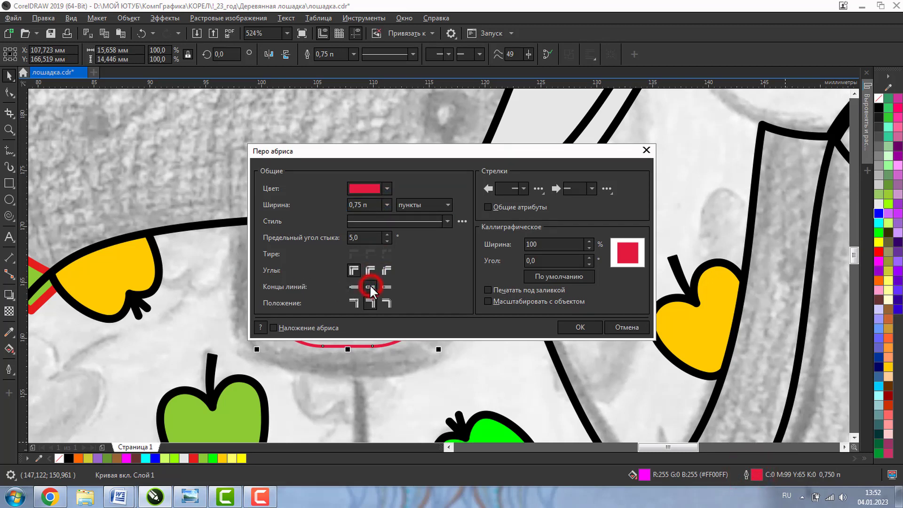
pyautogui.click(387, 205)
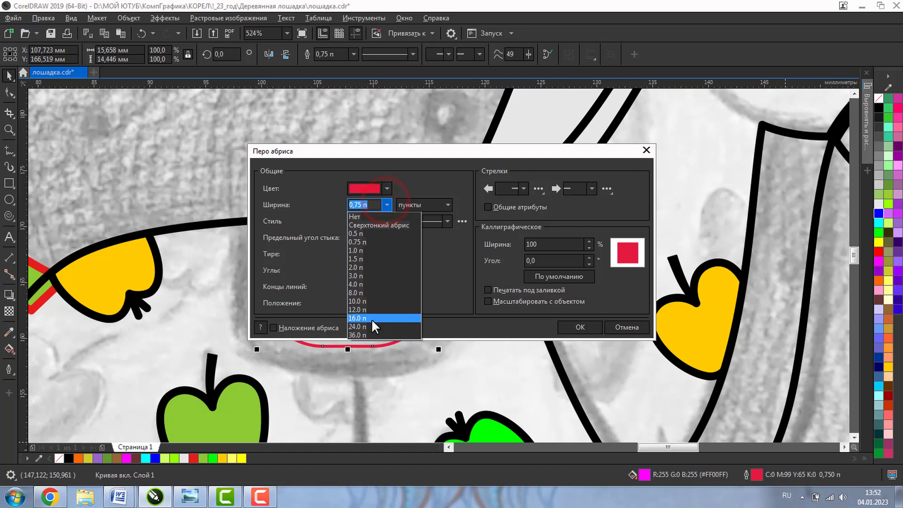
pyautogui.click(371, 318)
pyautogui.moveTo(405, 151); pyautogui.dragTo(551, 128)
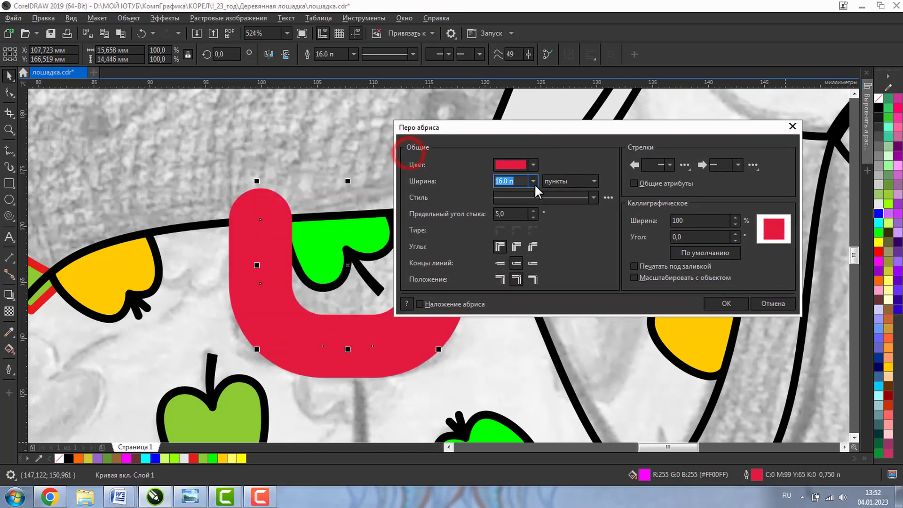
pyautogui.write('10')
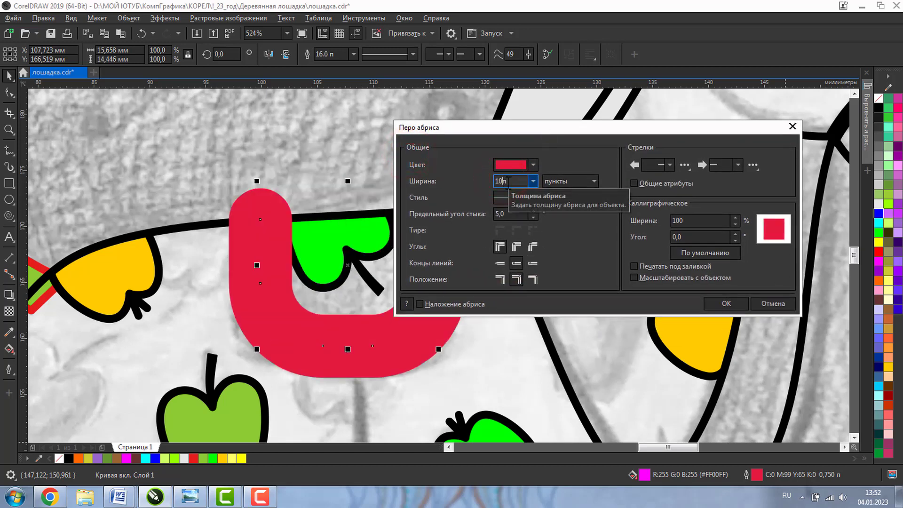
pyautogui.click(711, 301)
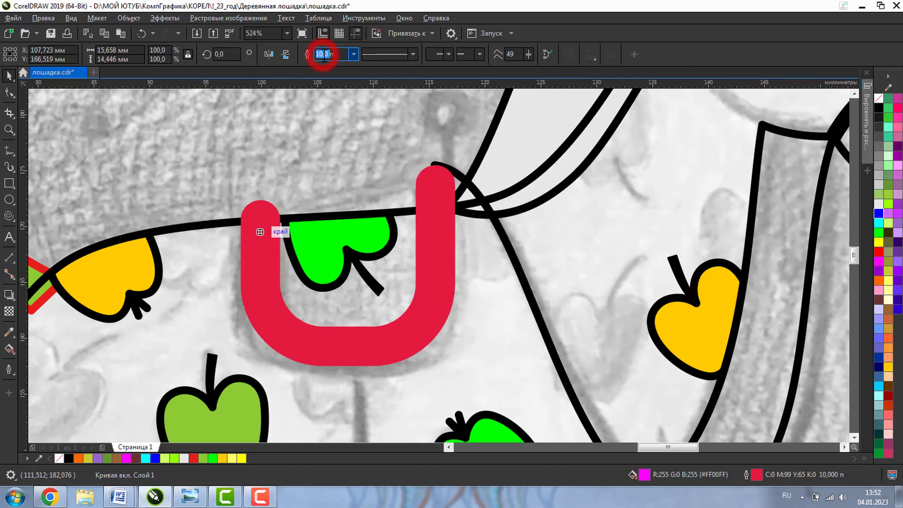
pyautogui.hotkey('ctrl', 'z')
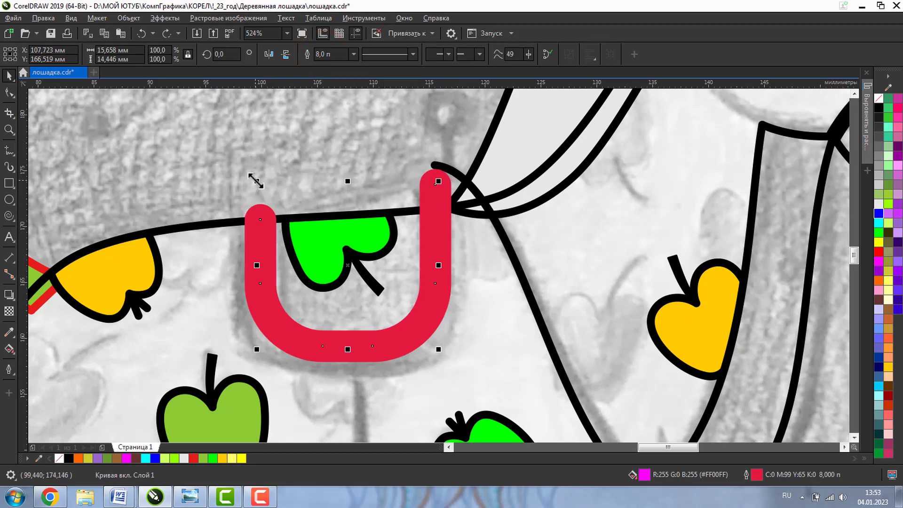
# Check the saddle curve's path in wireframe view and return to the enhanced view
pyautogui.click(77, 17)
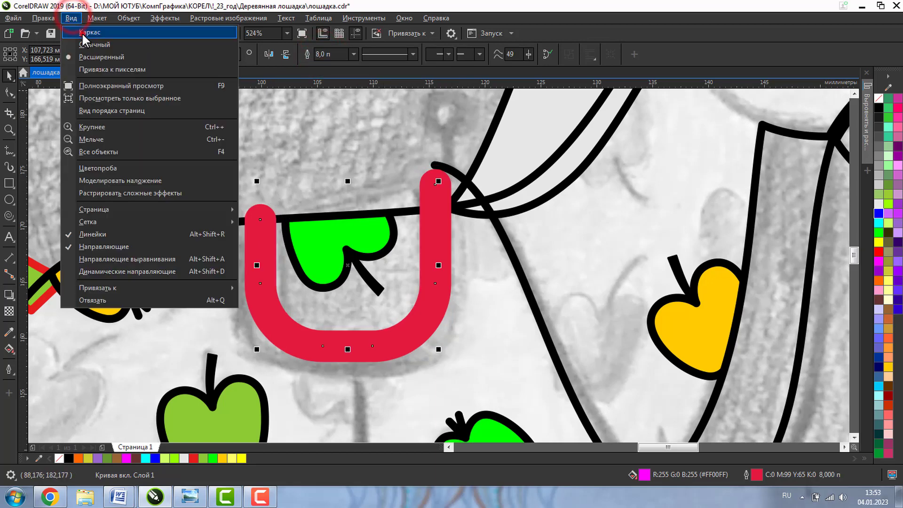
pyautogui.click(81, 33)
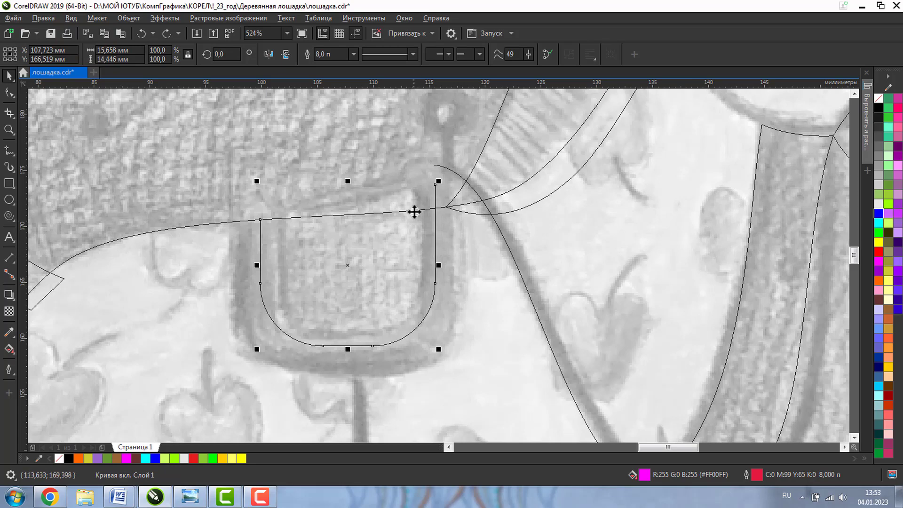
pyautogui.click(69, 18)
pyautogui.click(77, 58)
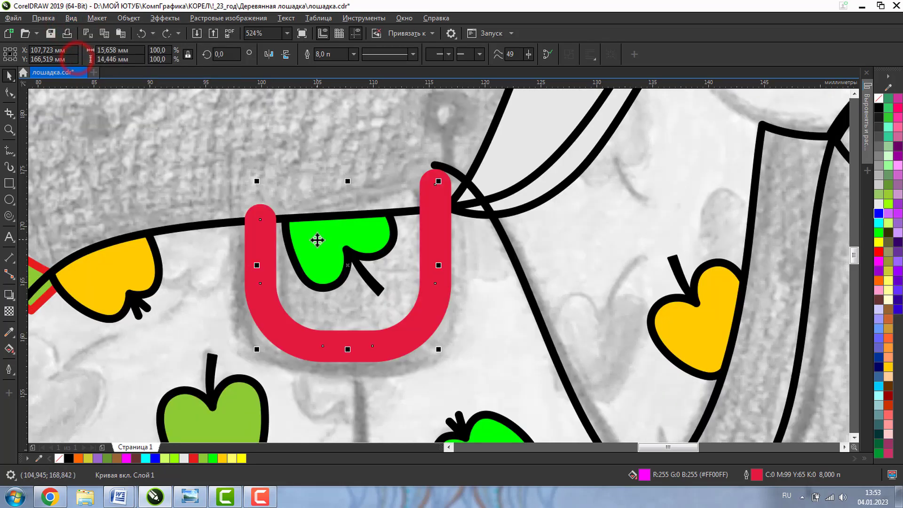
# Convert the saddle curve's thick red outline to an object and deselect it
pyautogui.click(124, 16)
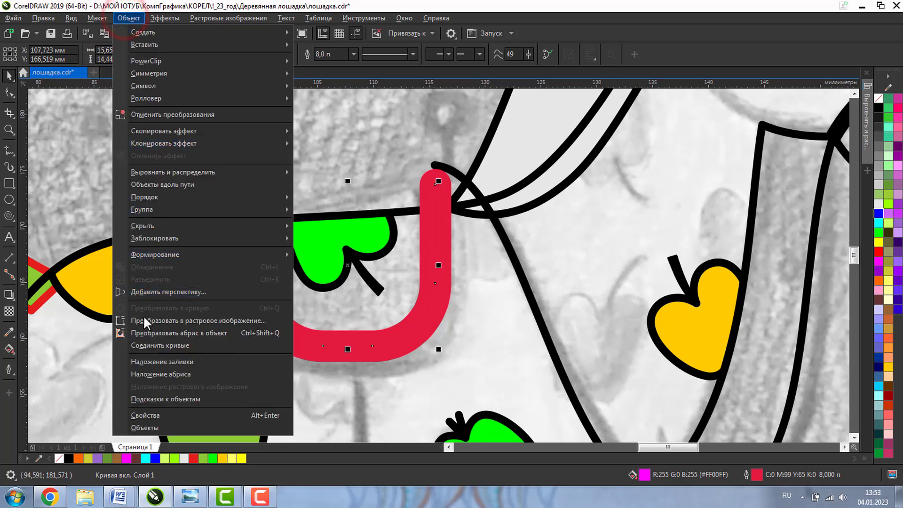
pyautogui.click(194, 332)
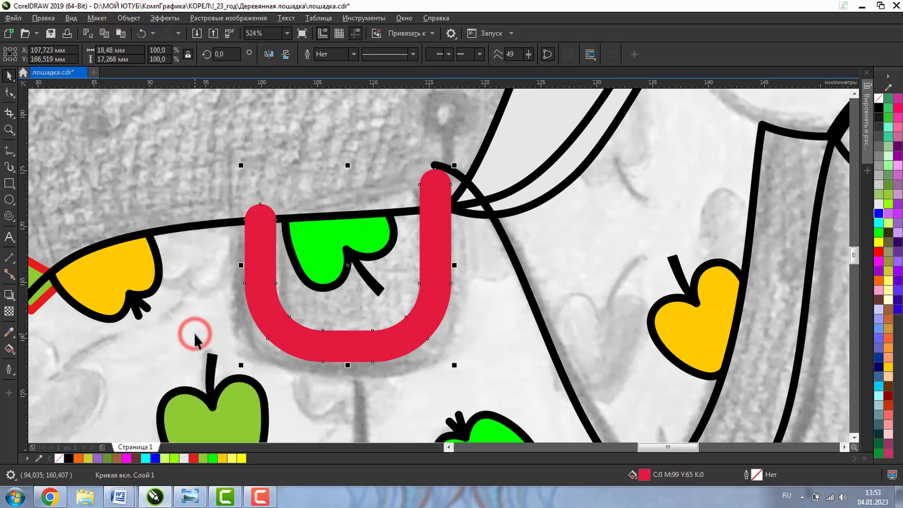
pyautogui.click(182, 157)
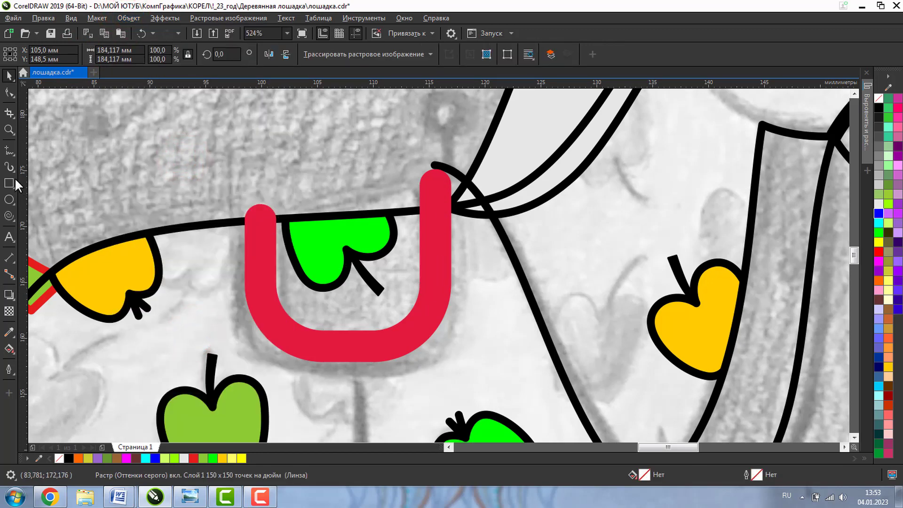
# Draw a straight line between the two upper ends of the red U shape and make its outline black
pyautogui.click(9, 151)
pyautogui.click(263, 219)
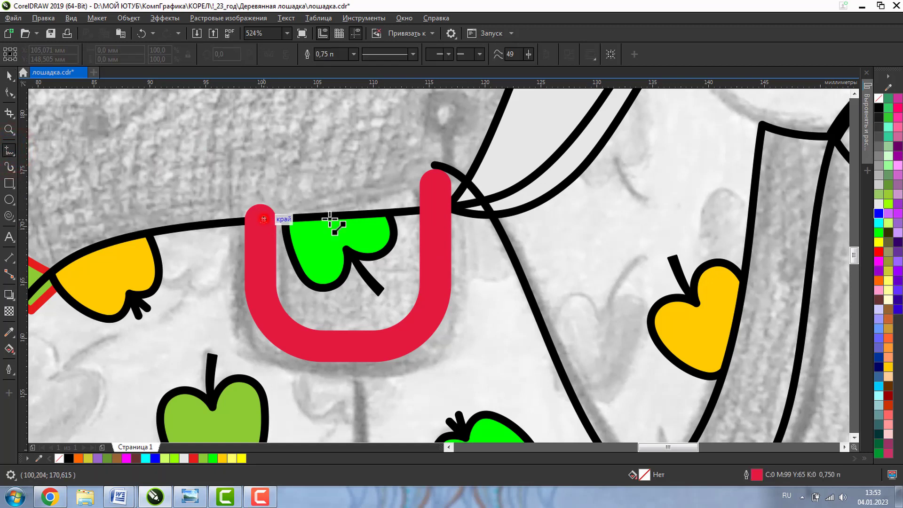
pyautogui.click(438, 191)
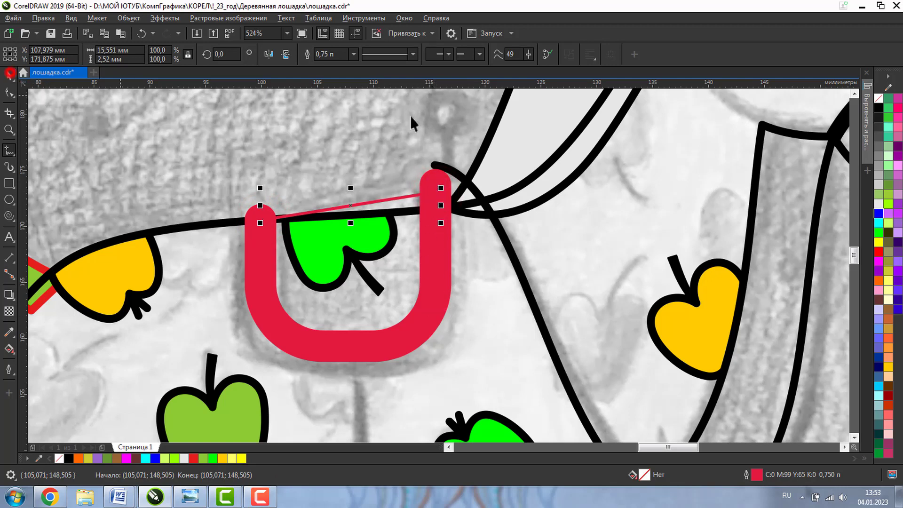
pyautogui.press('space')
pyautogui.rightClick(879, 108)
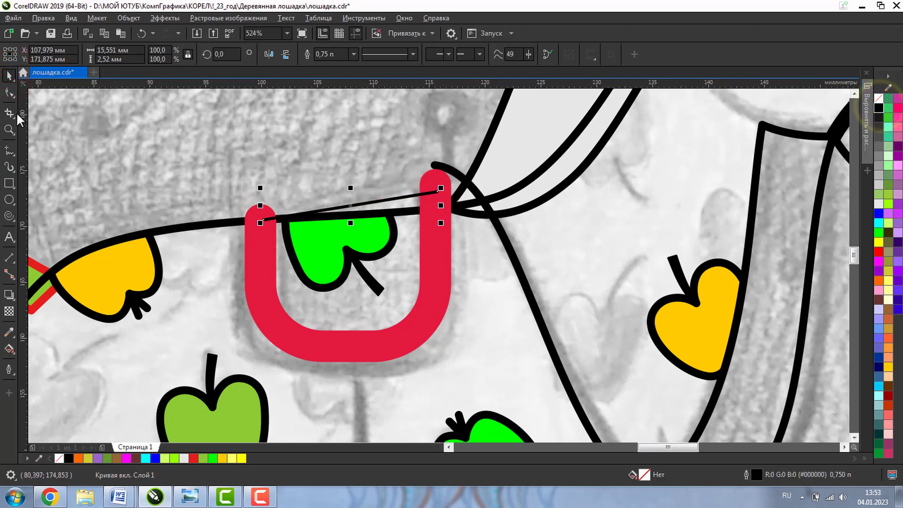
# Extend the black line with straight segments along the middle of the red U back to its start, closing the shape
pyautogui.click(12, 152)
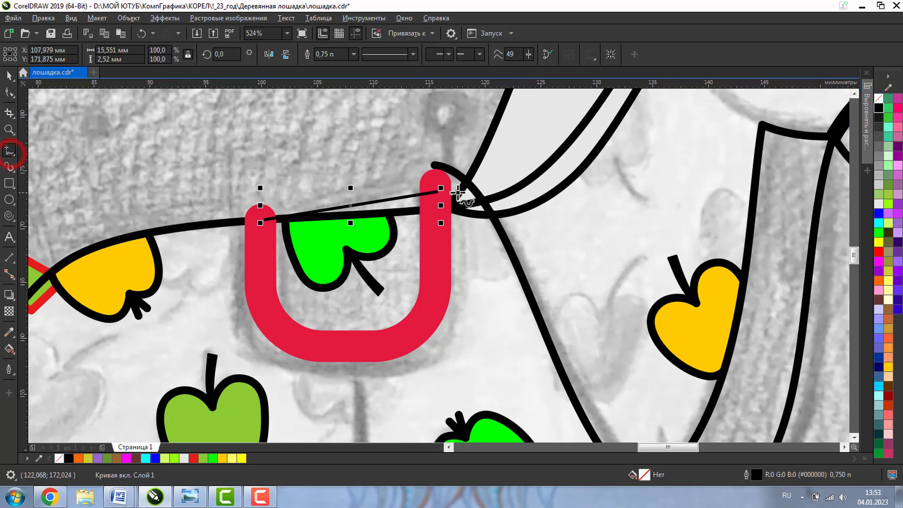
pyautogui.click(440, 189)
pyautogui.click(436, 290)
pyautogui.click(408, 332)
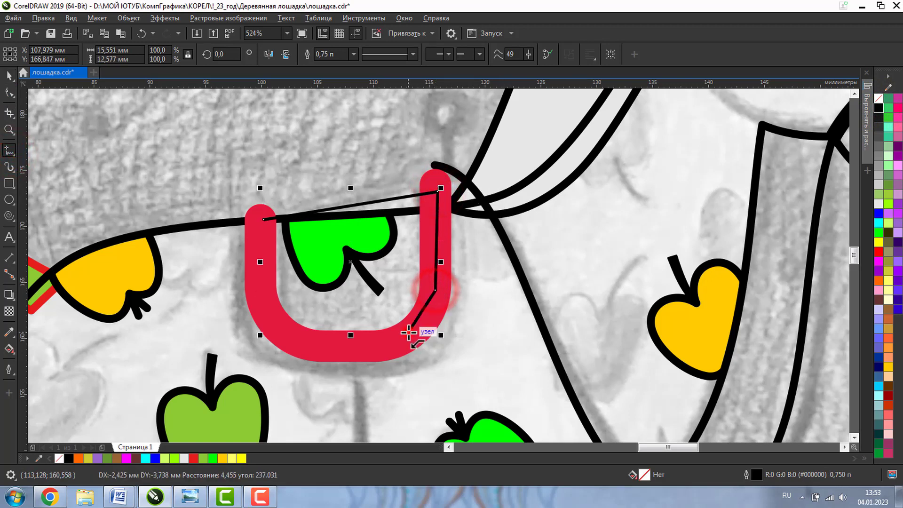
pyautogui.click(310, 346)
pyautogui.click(265, 309)
pyautogui.click(262, 219)
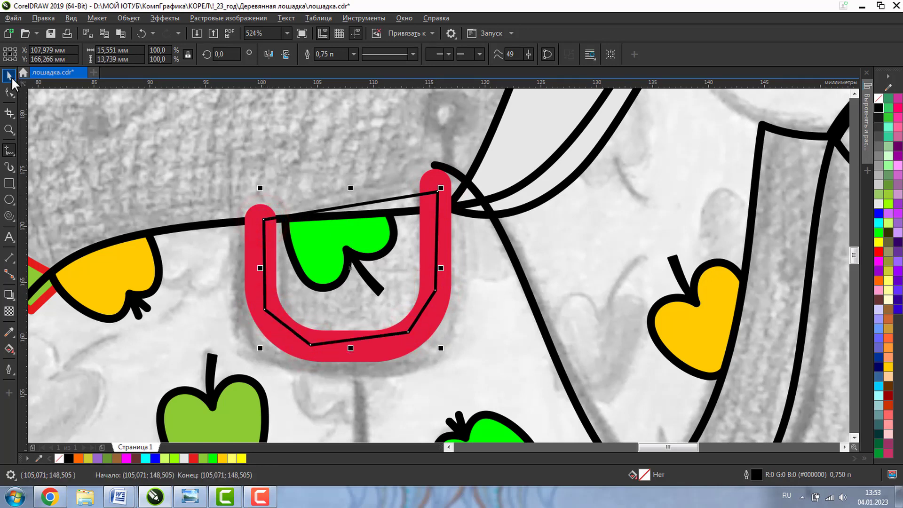
# Fill the closed saddle shape with dark olive #333300 and bring the red U-shaped border in front of it
pyautogui.click(9, 75)
pyautogui.click(889, 232)
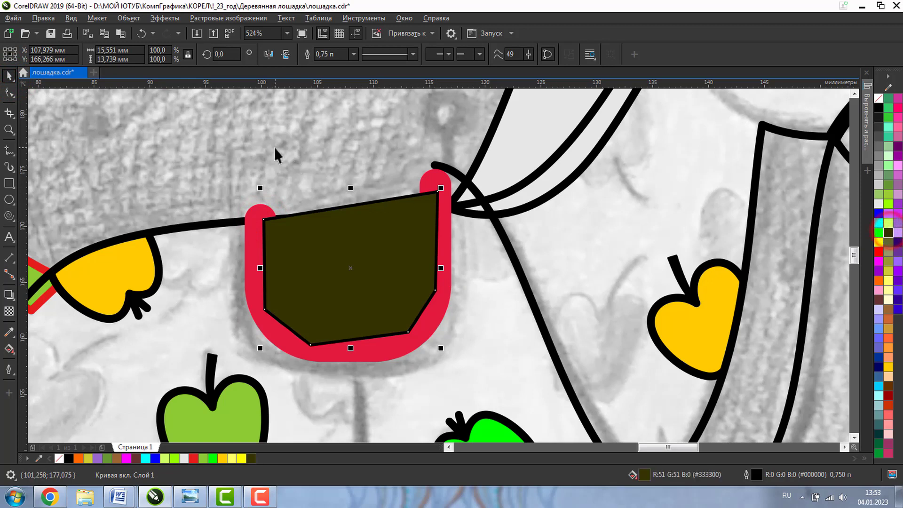
pyautogui.click(259, 212)
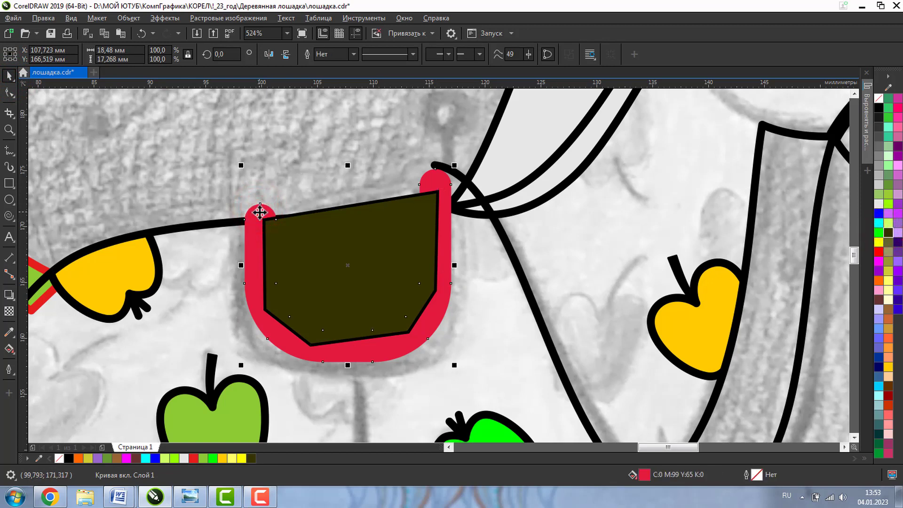
pyautogui.hotkey('shift', 'pageup')
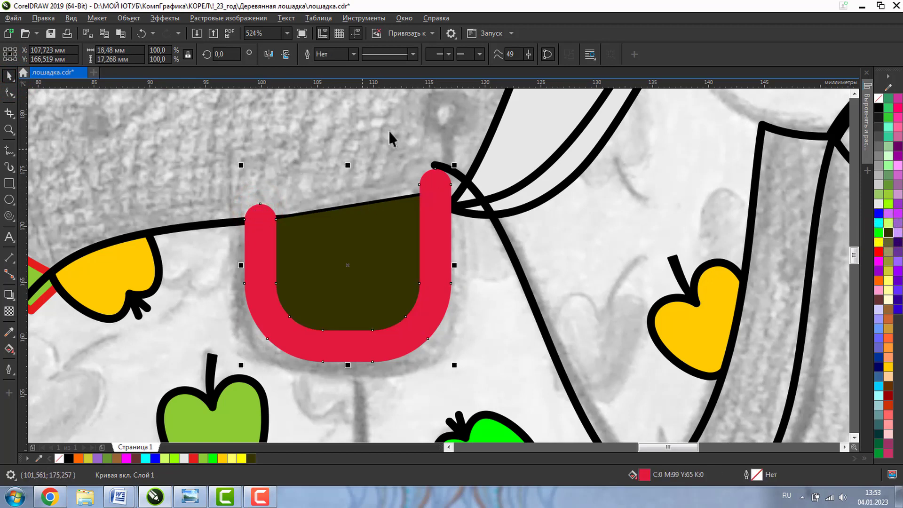
# Unlock the grey pencil sketch behind the horse and move it off the page to the right
pyautogui.click(854, 94)
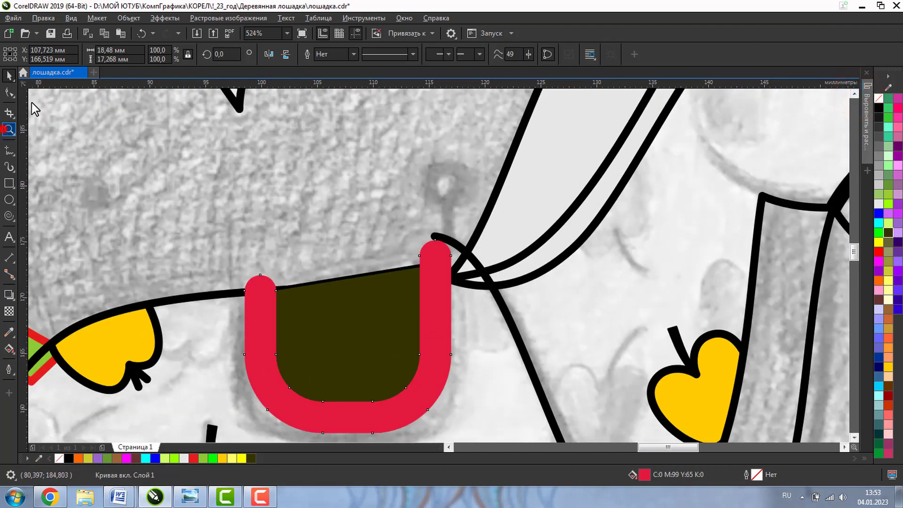
pyautogui.click(8, 129)
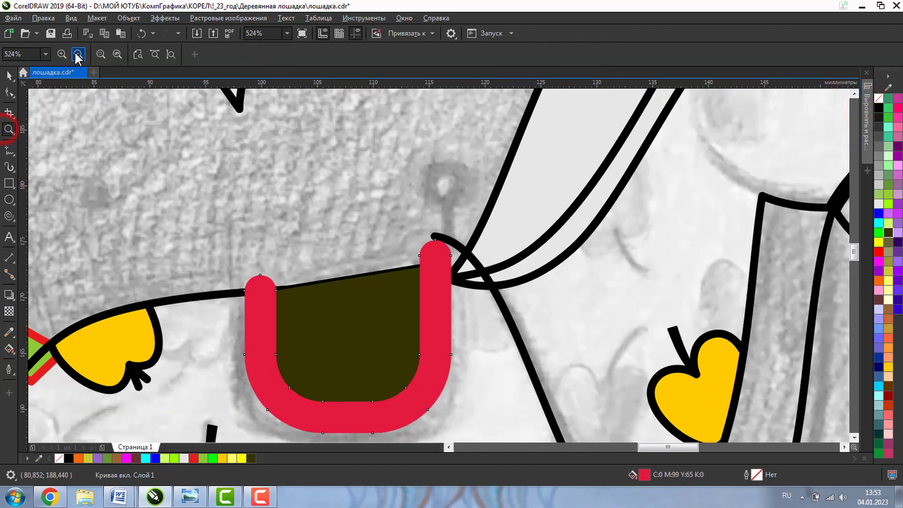
pyautogui.click(75, 53)
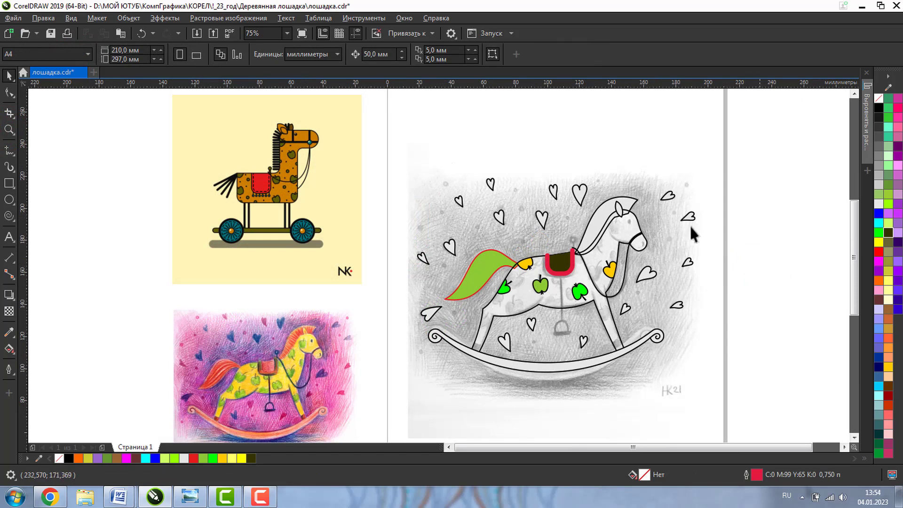
pyautogui.rightClick(419, 188)
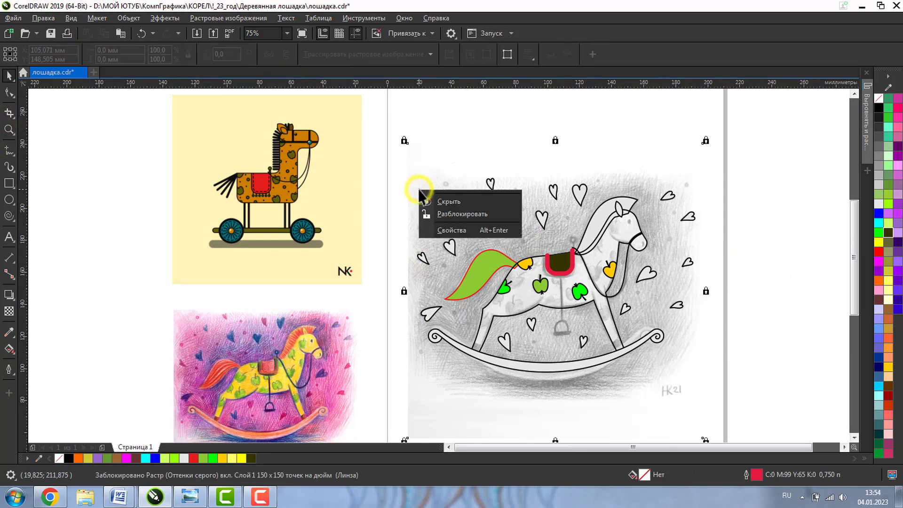
pyautogui.click(444, 213)
pyautogui.moveTo(422, 195); pyautogui.dragTo(752, 190)
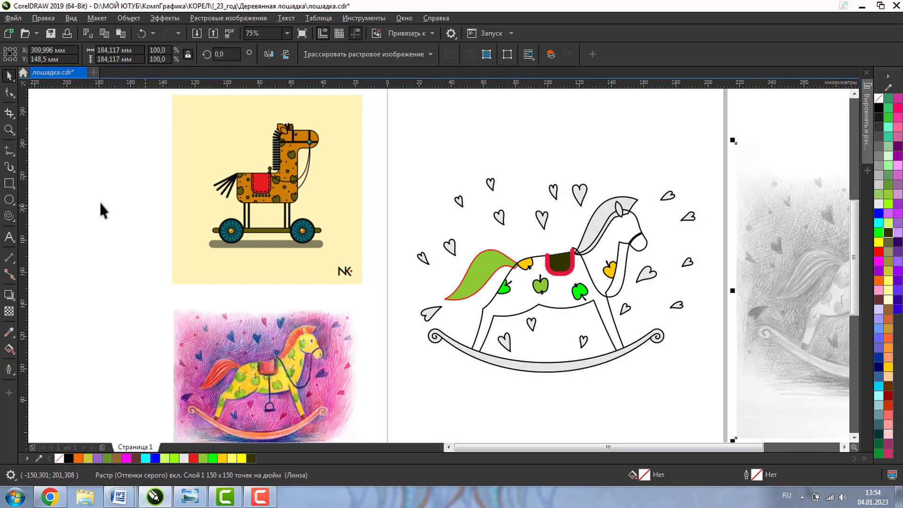
# Draw a square about 196 mm wide around the horse drawing and fill it with pink (RGB 251, 171, 210) sampled from the coloured reference picture's background
pyautogui.click(9, 183)
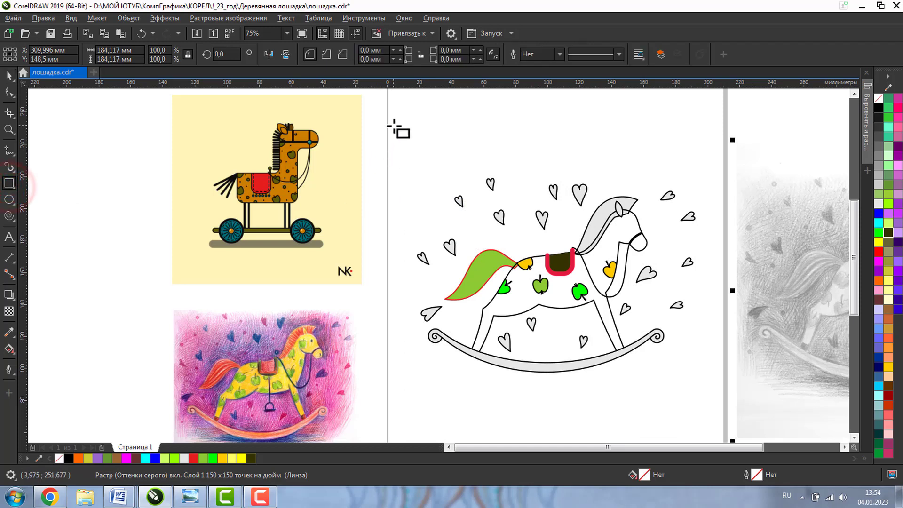
pyautogui.moveTo(395, 134); pyautogui.dragTo(710, 403)
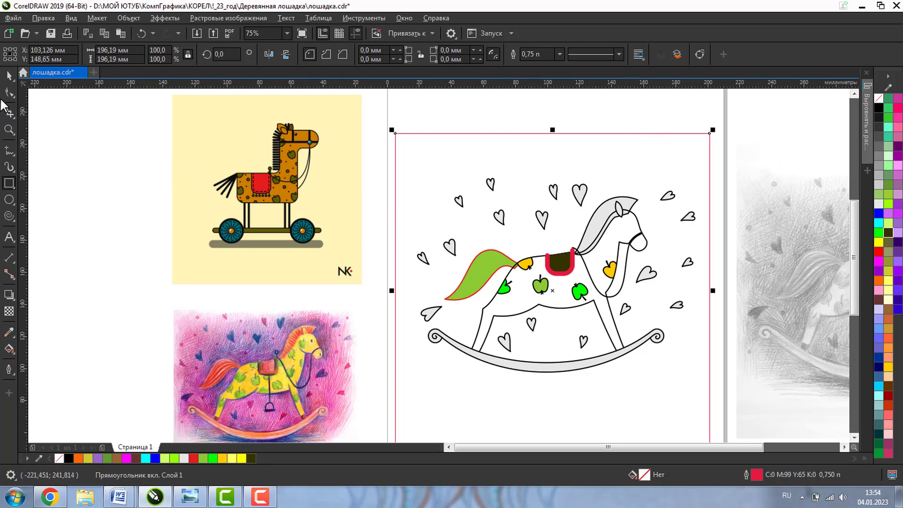
pyautogui.click(9, 332)
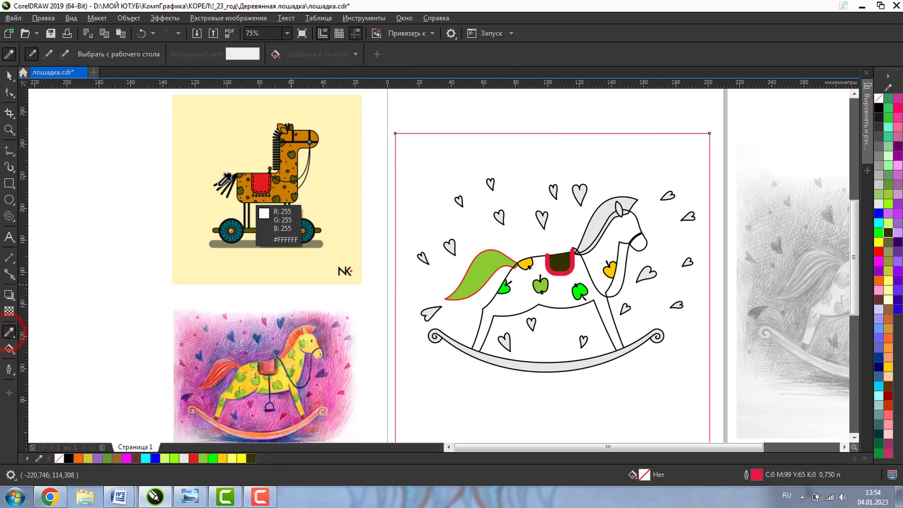
pyautogui.click(185, 326)
pyautogui.click(394, 179)
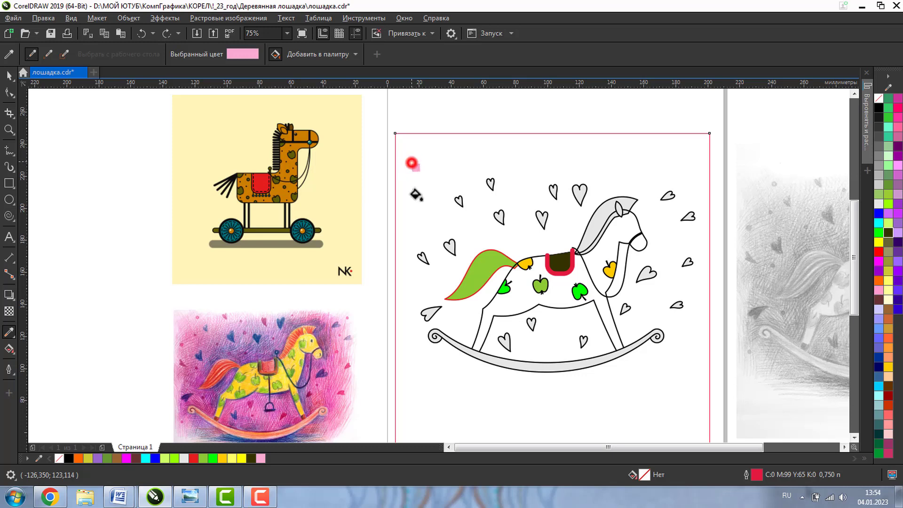
pyautogui.click(412, 166)
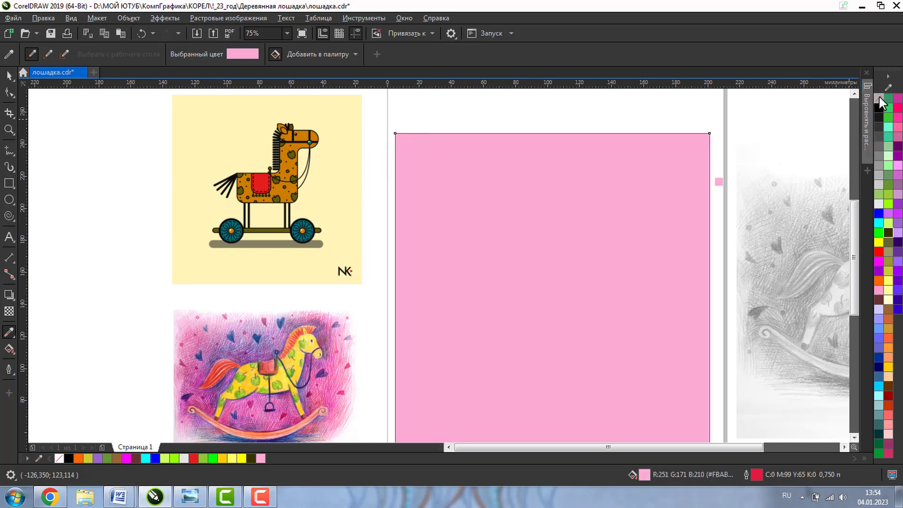
# Remove the outline from the pink square and send it behind the horse drawing
pyautogui.rightClick(878, 98)
pyautogui.click(10, 75)
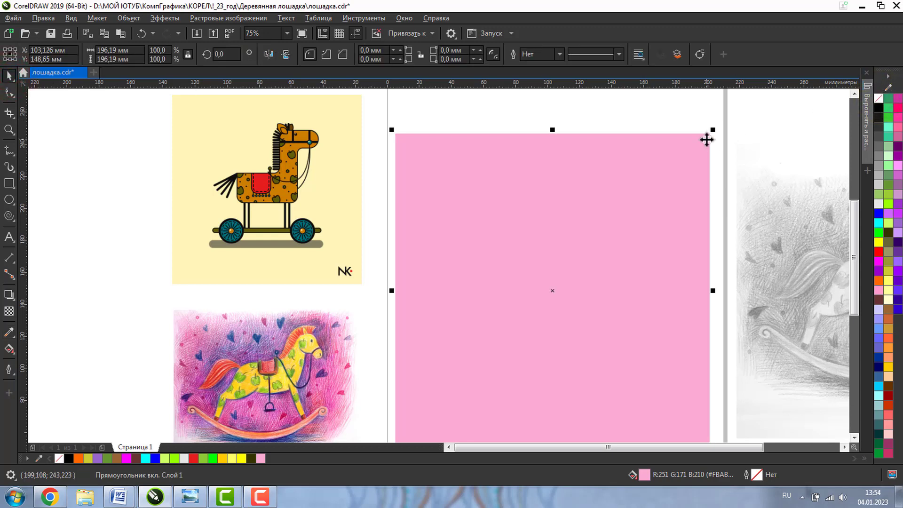
pyautogui.hotkey('shift', 'pagedown')
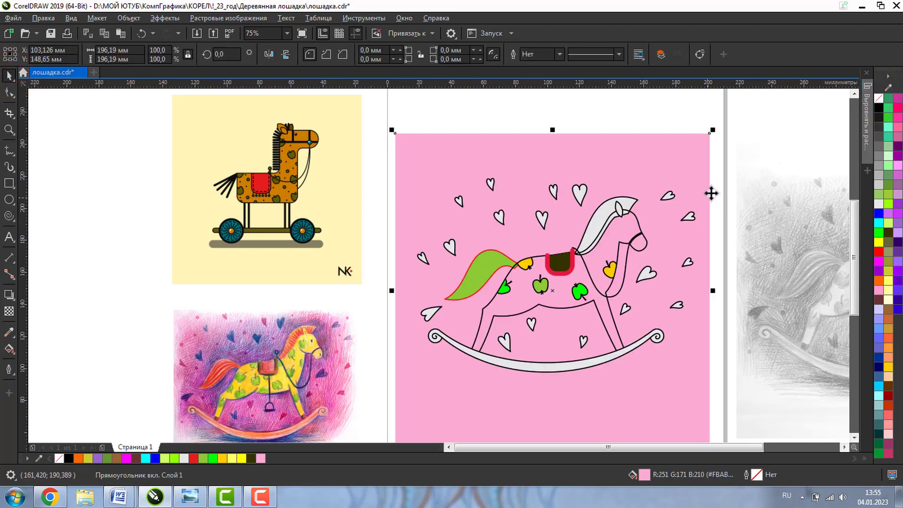
# Fill the horse's body outline with dark yellow #FFCC00
pyautogui.click(743, 177)
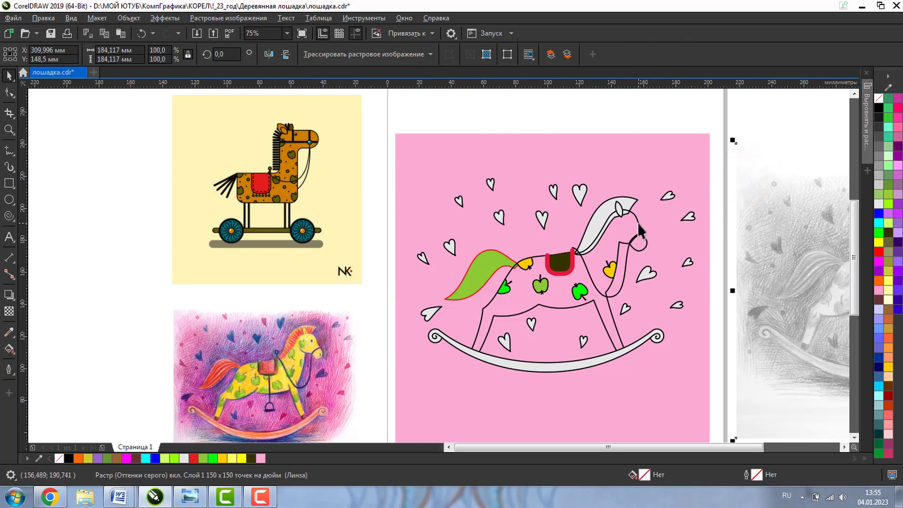
pyautogui.click(639, 229)
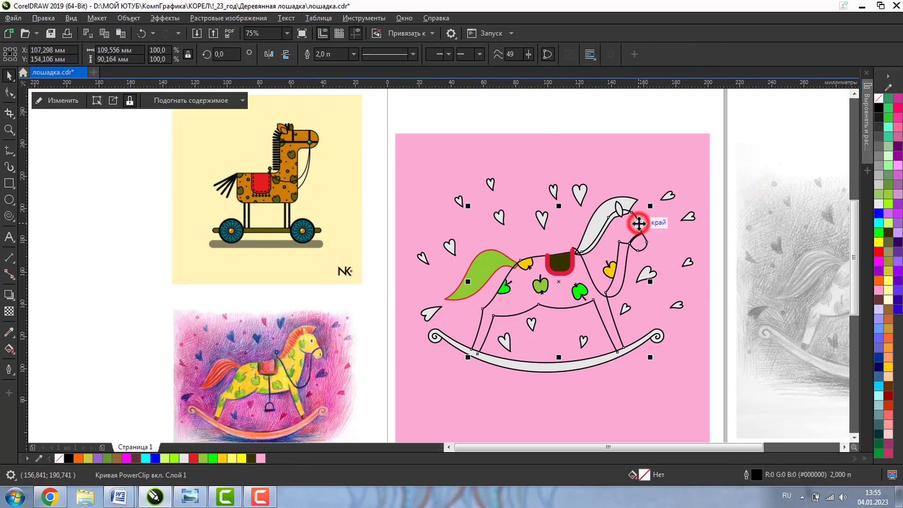
pyautogui.click(221, 457)
# Draw a rectangle about 147 mm wide under the rocker and reduce its height to about 6 mm, keeping the lower edge
pyautogui.press('z')
pyautogui.press('F4')
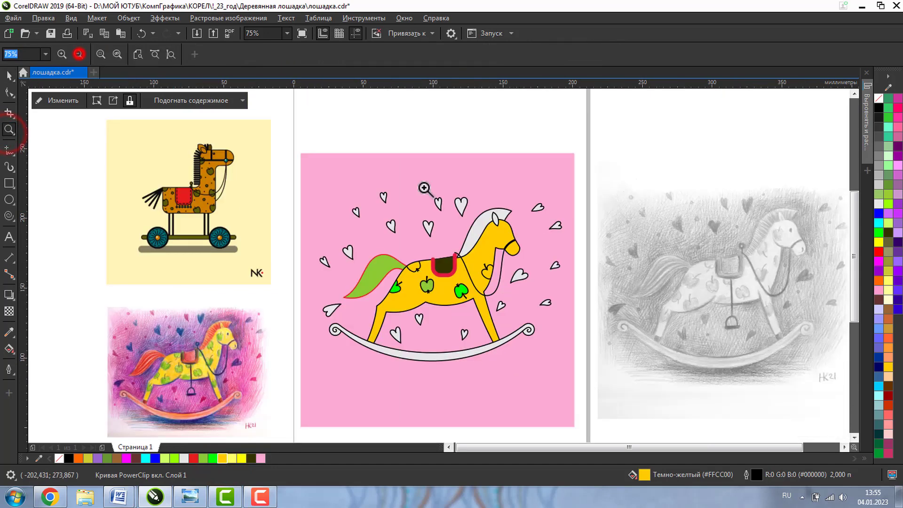
pyautogui.moveTo(277, 223); pyautogui.dragTo(611, 385)
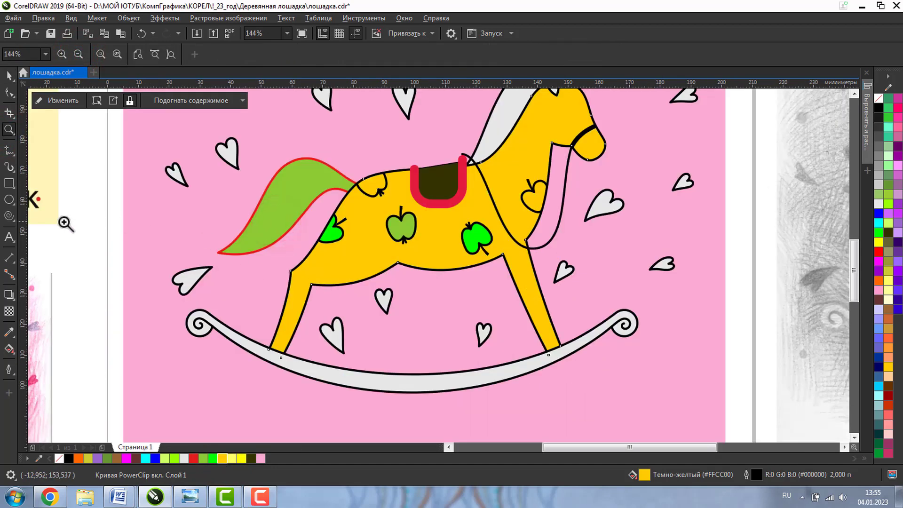
pyautogui.click(9, 183)
pyautogui.moveTo(189, 365)
pyautogui.mouseDown()
pyautogui.moveTo(252, 383)
pyautogui.moveTo(640, 402)
pyautogui.mouseUp()
pyautogui.click(8, 77)
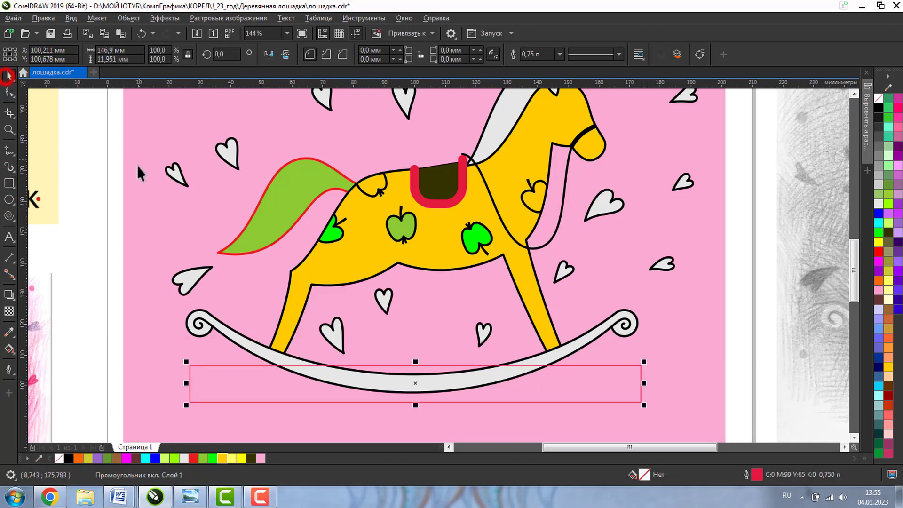
pyautogui.moveTo(416, 365); pyautogui.dragTo(417, 384)
# Fully round the ends of the thin rectangle, fill it with near-black #1A1A1A and remove its outline
pyautogui.click(10, 94)
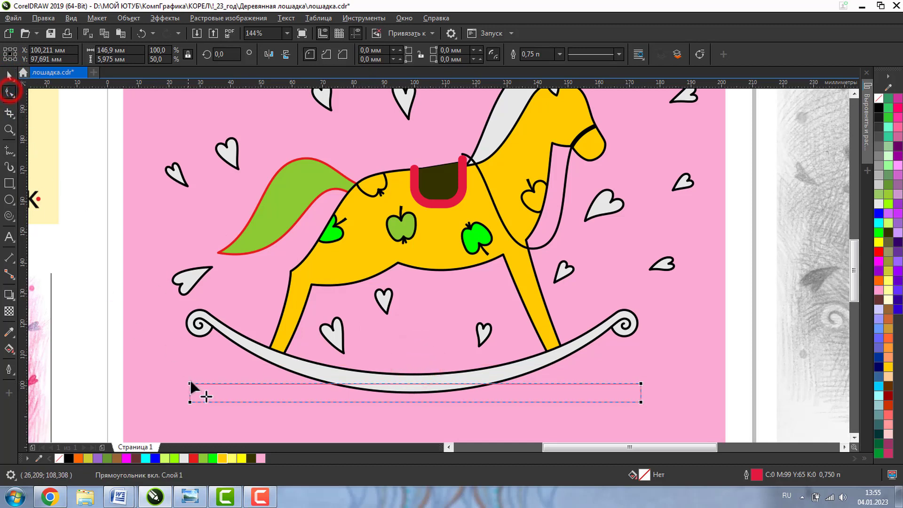
pyautogui.moveTo(190, 385); pyautogui.dragTo(231, 383)
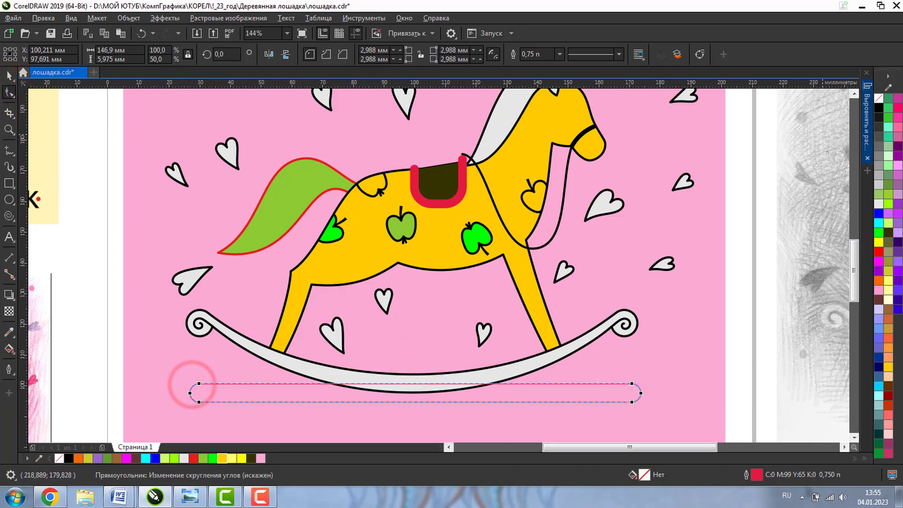
pyautogui.click(878, 118)
pyautogui.rightClick(878, 98)
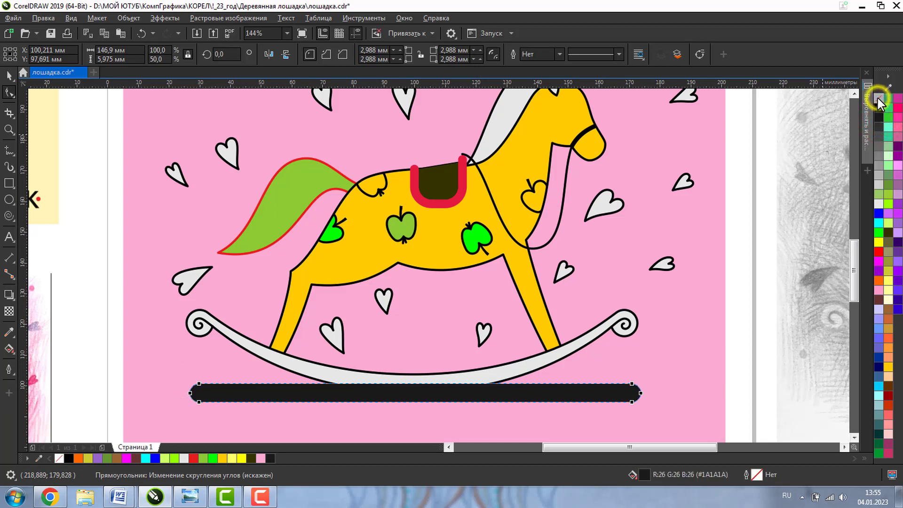
pyautogui.click(10, 75)
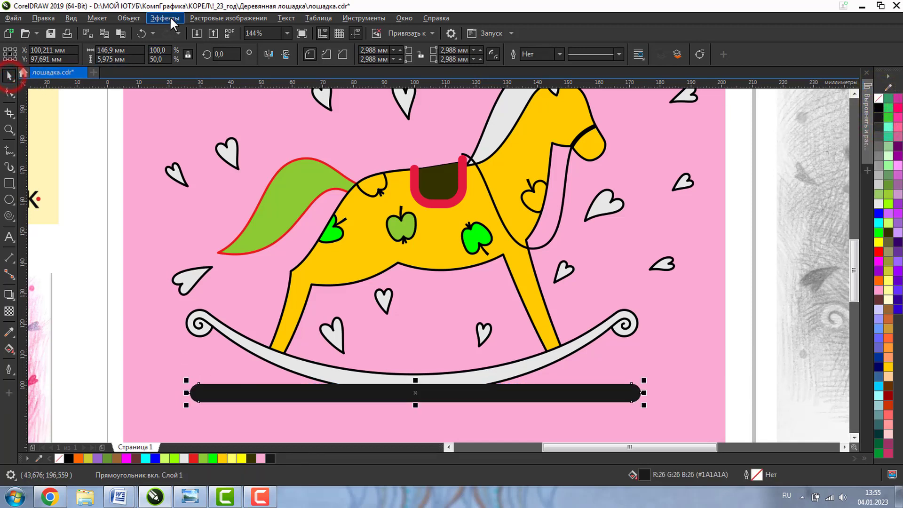
# Apply a Gaussian blur with a slightly reduced radius to the dark bar under the rocker
pyautogui.click(153, 16)
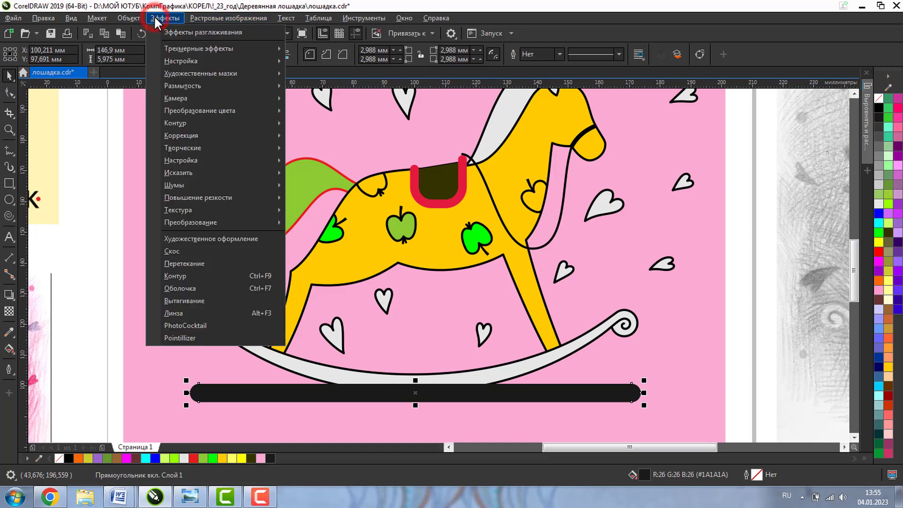
pyautogui.moveTo(196, 85)
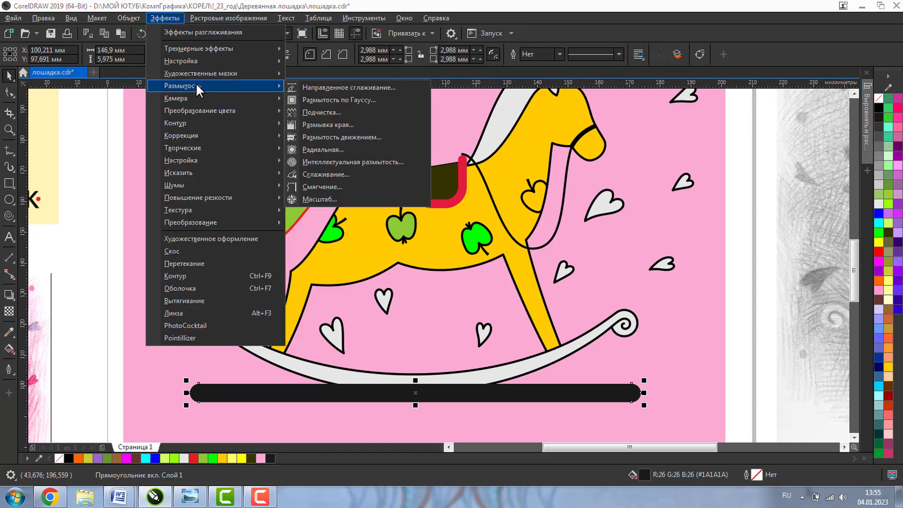
pyautogui.click(337, 99)
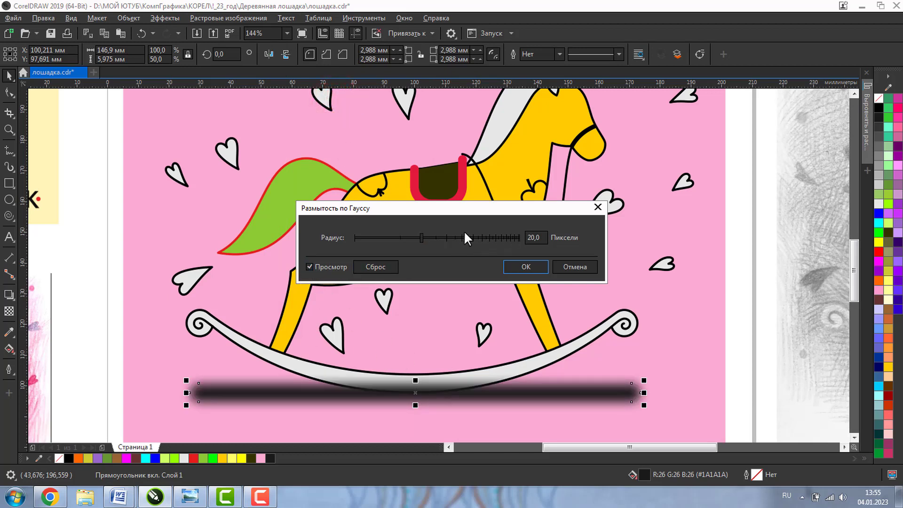
pyautogui.moveTo(422, 238)
pyautogui.mouseDown()
pyautogui.moveTo(436, 237)
pyautogui.moveTo(407, 238)
pyautogui.mouseUp()
pyautogui.click(516, 268)
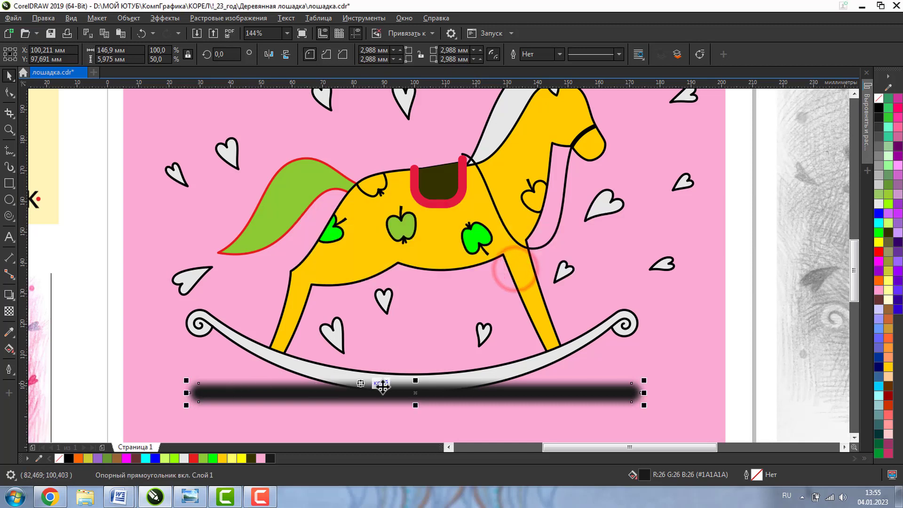
# Give the blurred shadow bar a uniform transparency of 18
pyautogui.click(8, 312)
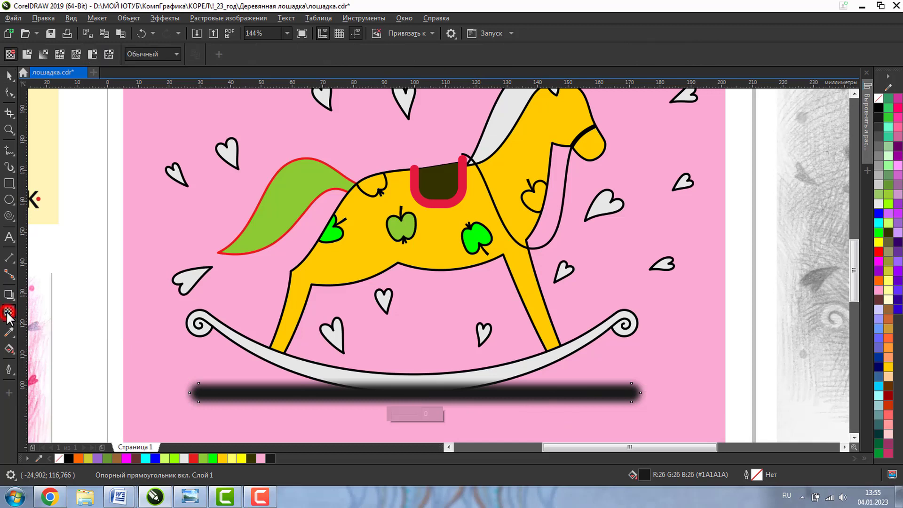
pyautogui.click(26, 53)
pyautogui.moveTo(236, 55); pyautogui.dragTo(213, 66)
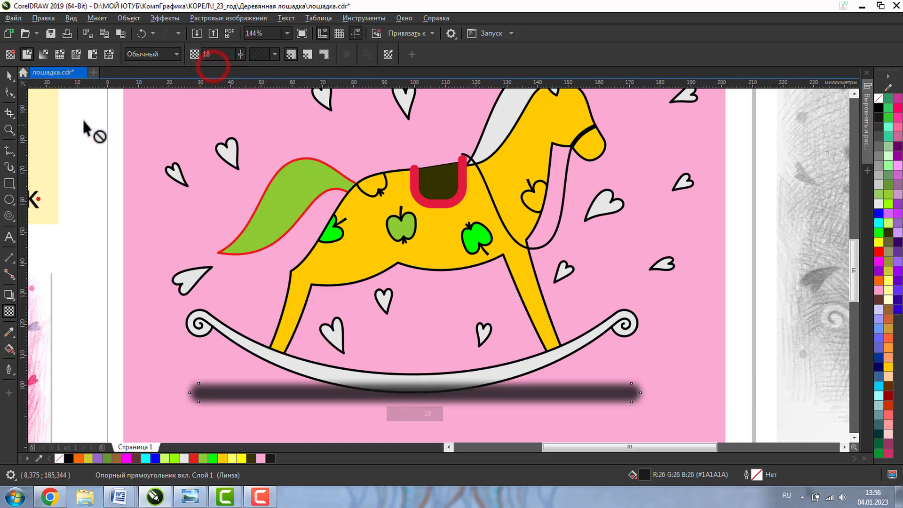
pyautogui.click(9, 75)
pyautogui.click(97, 306)
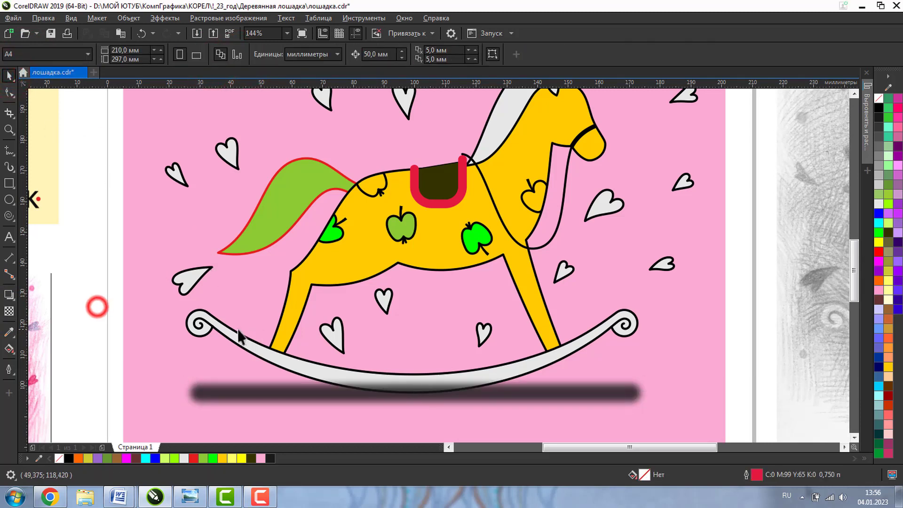
# Fill the rocker, including its spiral ends, with brown #CC6633
pyautogui.click(201, 320)
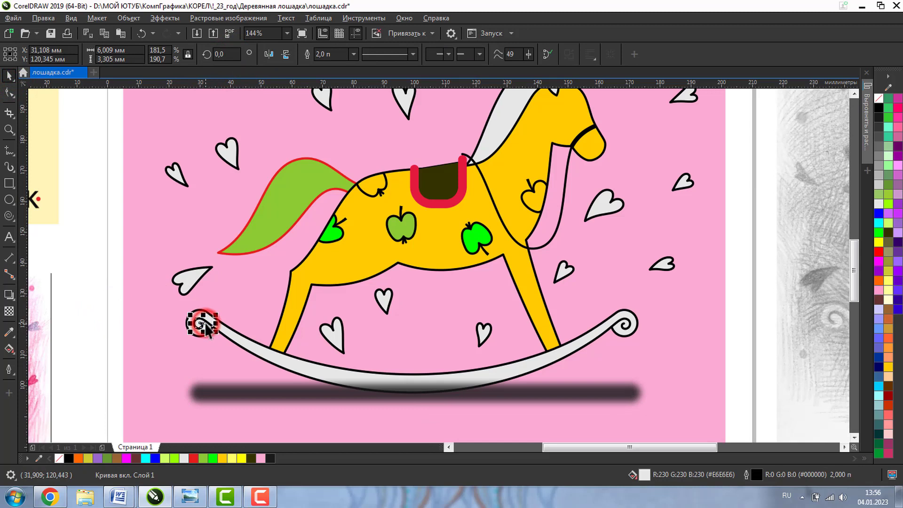
pyautogui.keyDown('shift'); pyautogui.click(628, 325); pyautogui.keyUp('shift')
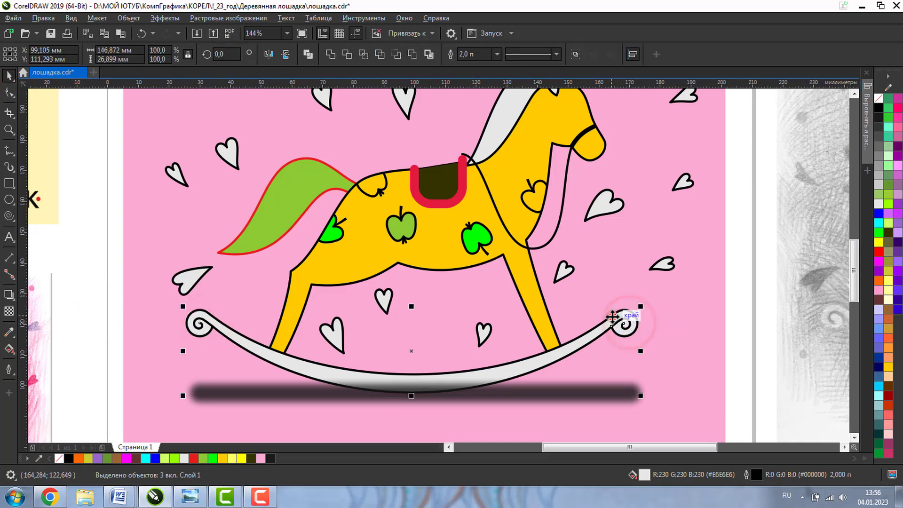
pyautogui.keyDown('shift'); pyautogui.click(616, 320); pyautogui.keyUp('shift')
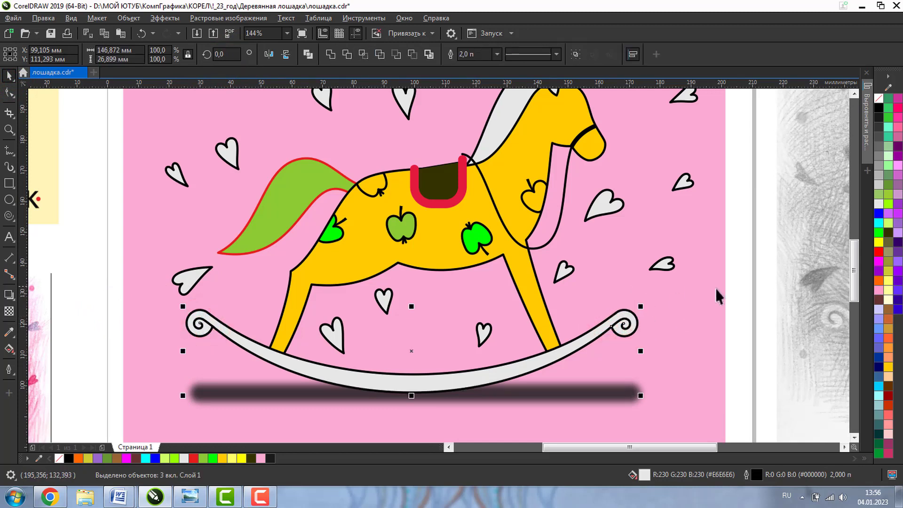
pyautogui.click(765, 267)
pyautogui.click(534, 360)
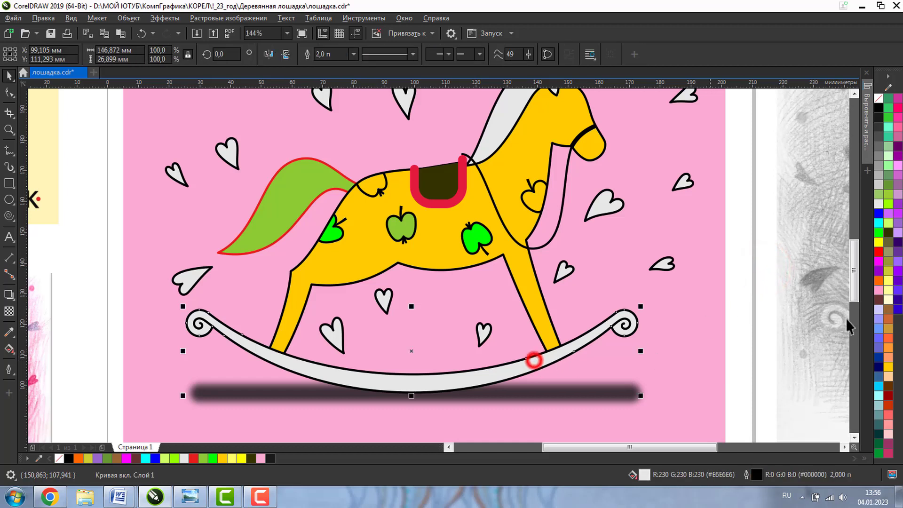
pyautogui.click(888, 319)
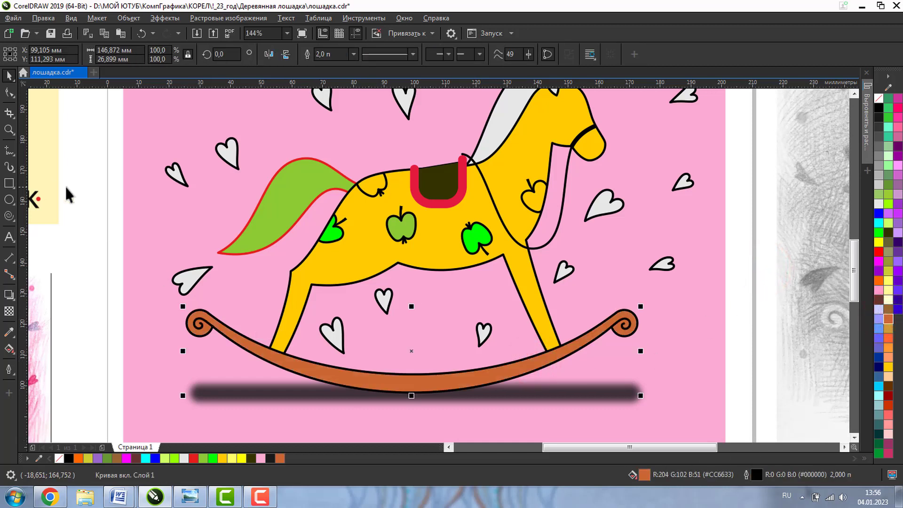
# Change the outline colour of the horse's green tail to black
pyautogui.click(8, 128)
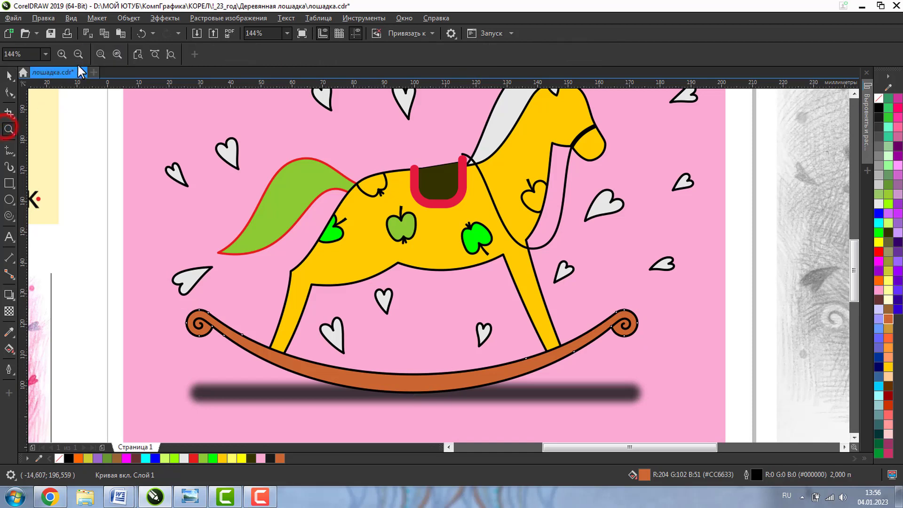
pyautogui.click(78, 54)
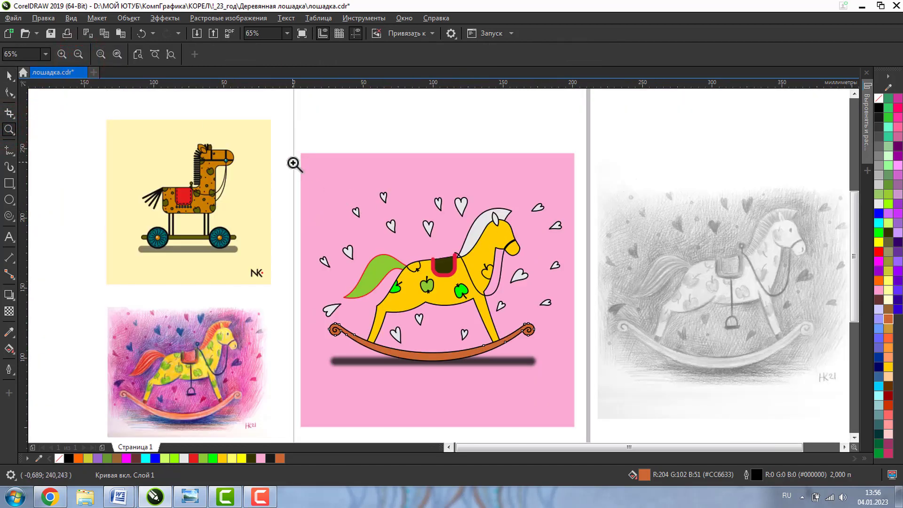
pyautogui.moveTo(298, 163); pyautogui.dragTo(591, 391)
pyautogui.click(9, 77)
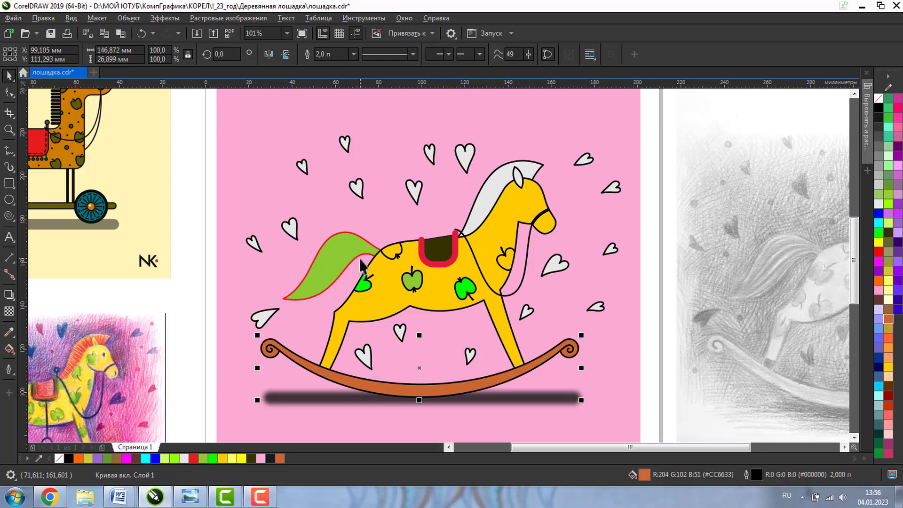
pyautogui.click(351, 243)
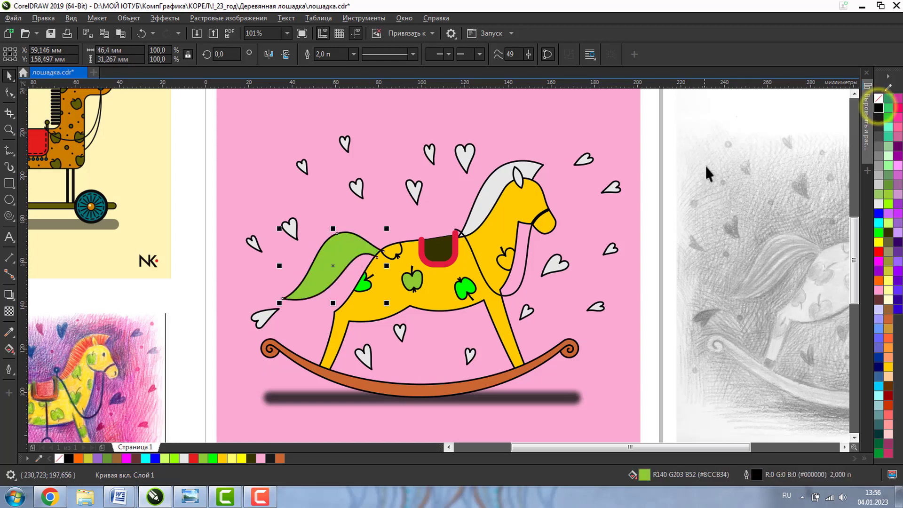